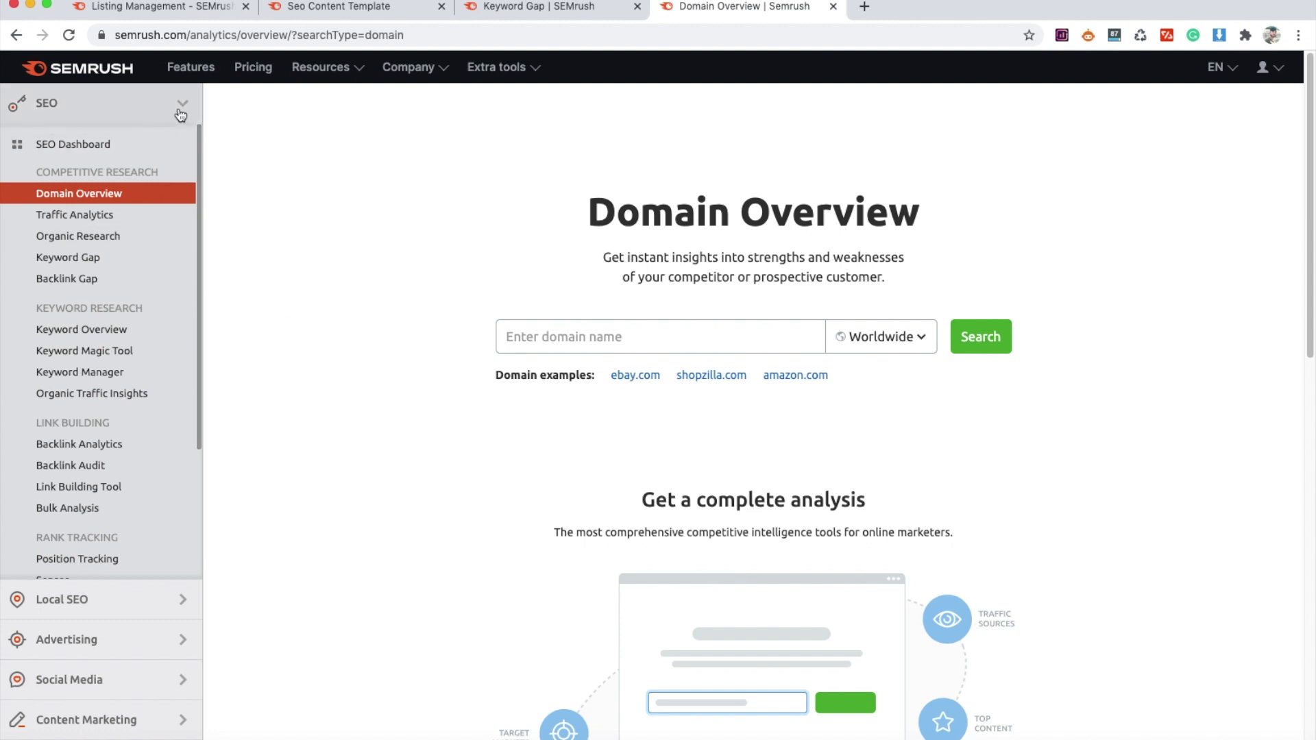
Step: Open the Listing Management tool from the Local SEO toolkit
left_click(182, 104)
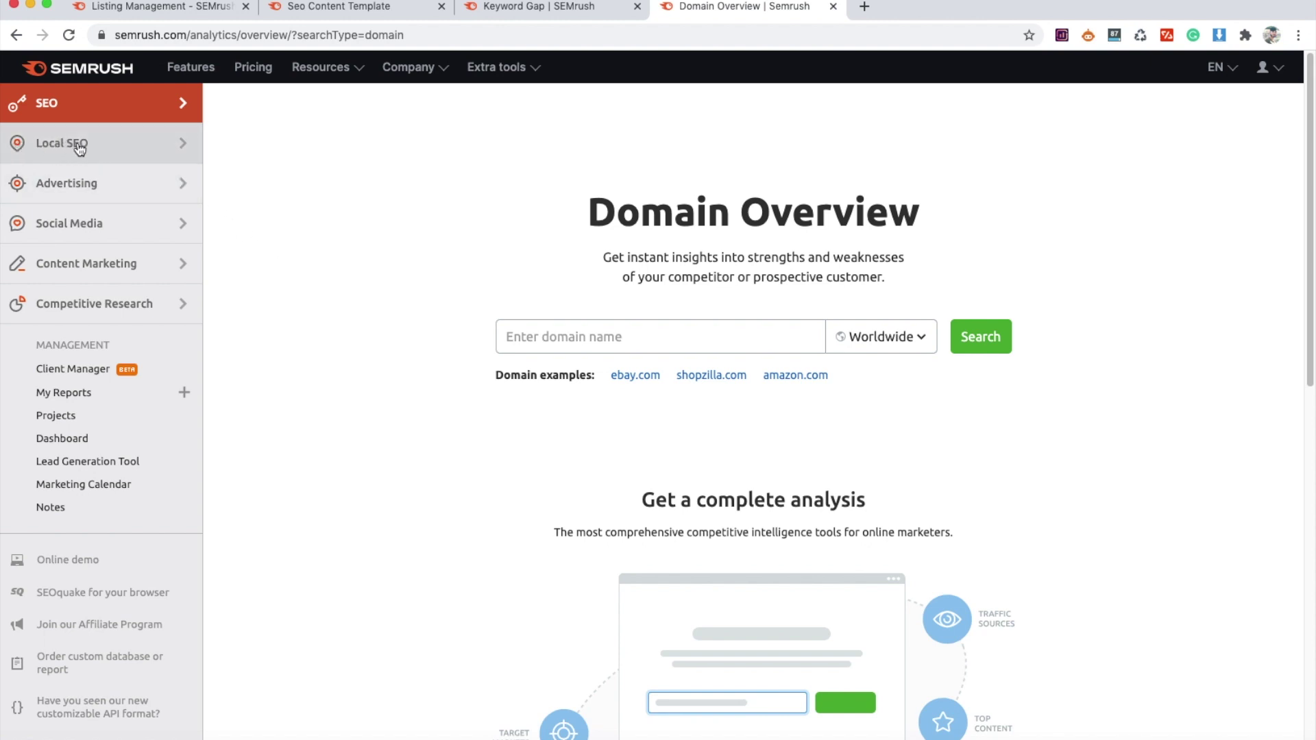
left_click(172, 162)
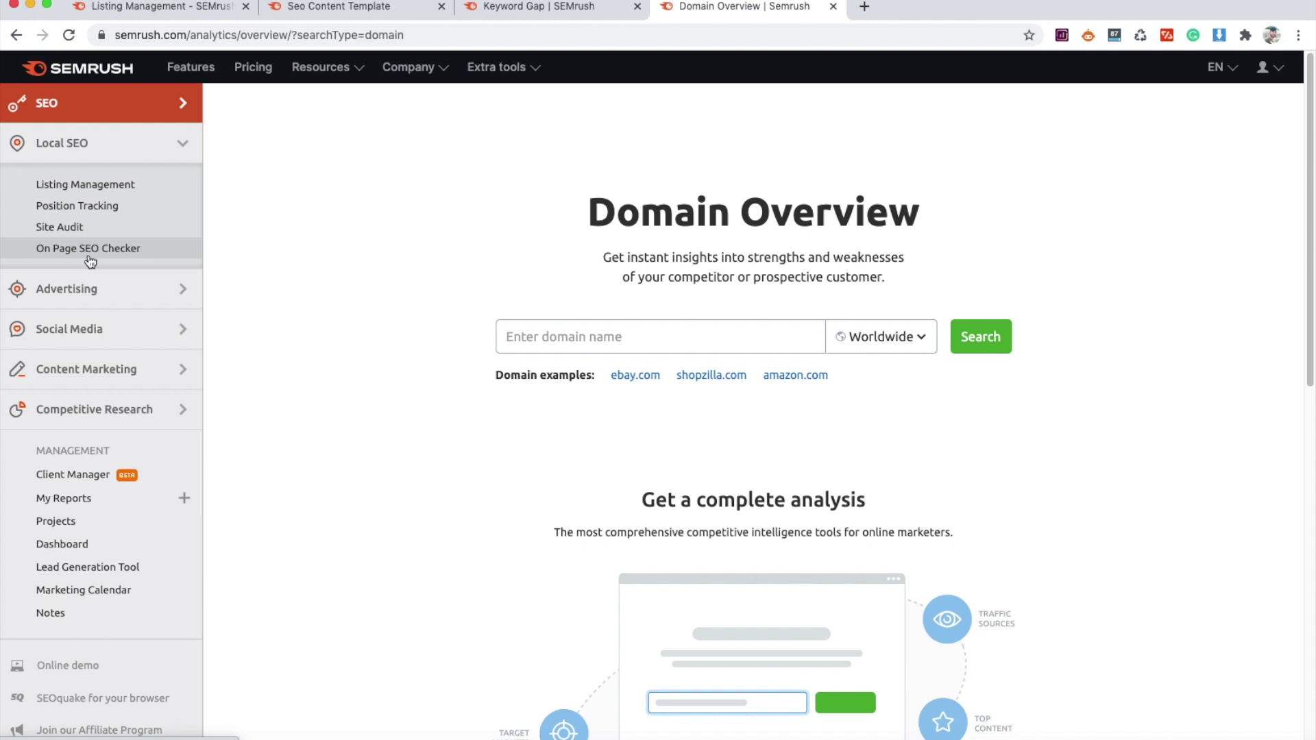
left_click(71, 192)
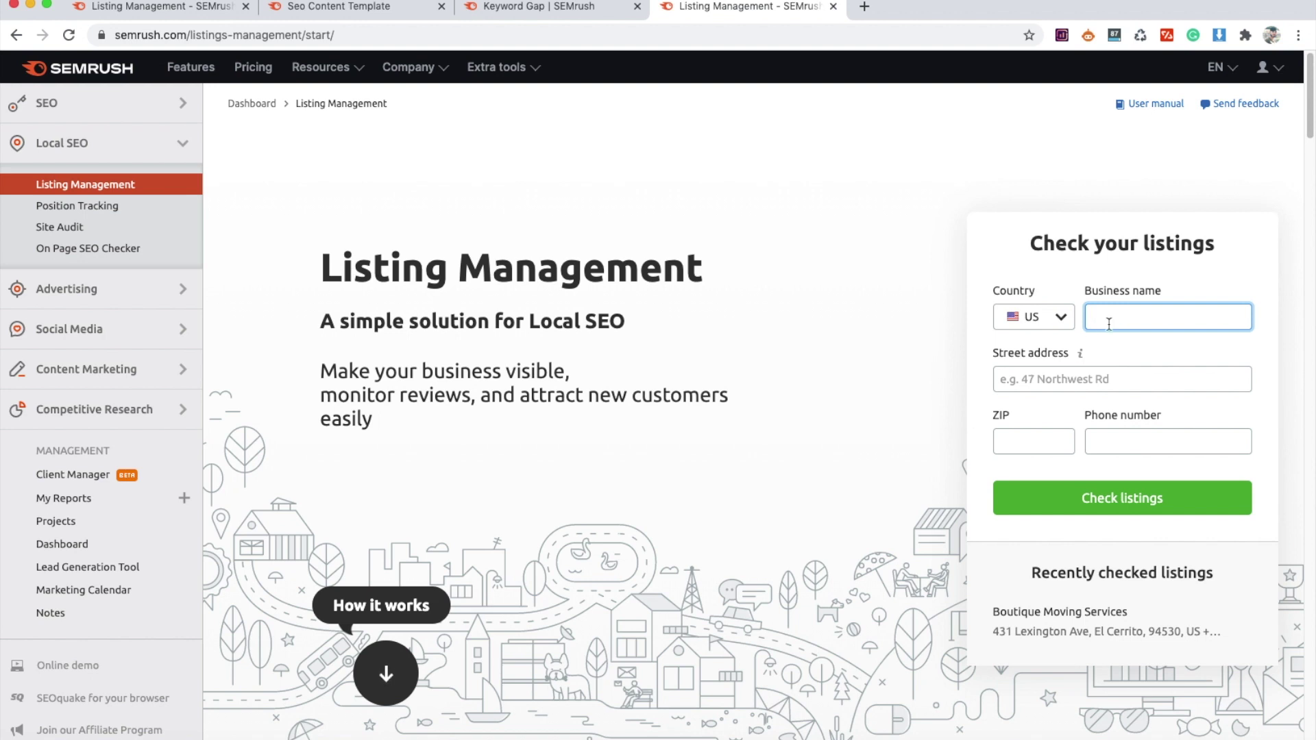
Step: Enter Boutique Moving Services as the business name in the listing check form and activate the street address field
type("Boutique")
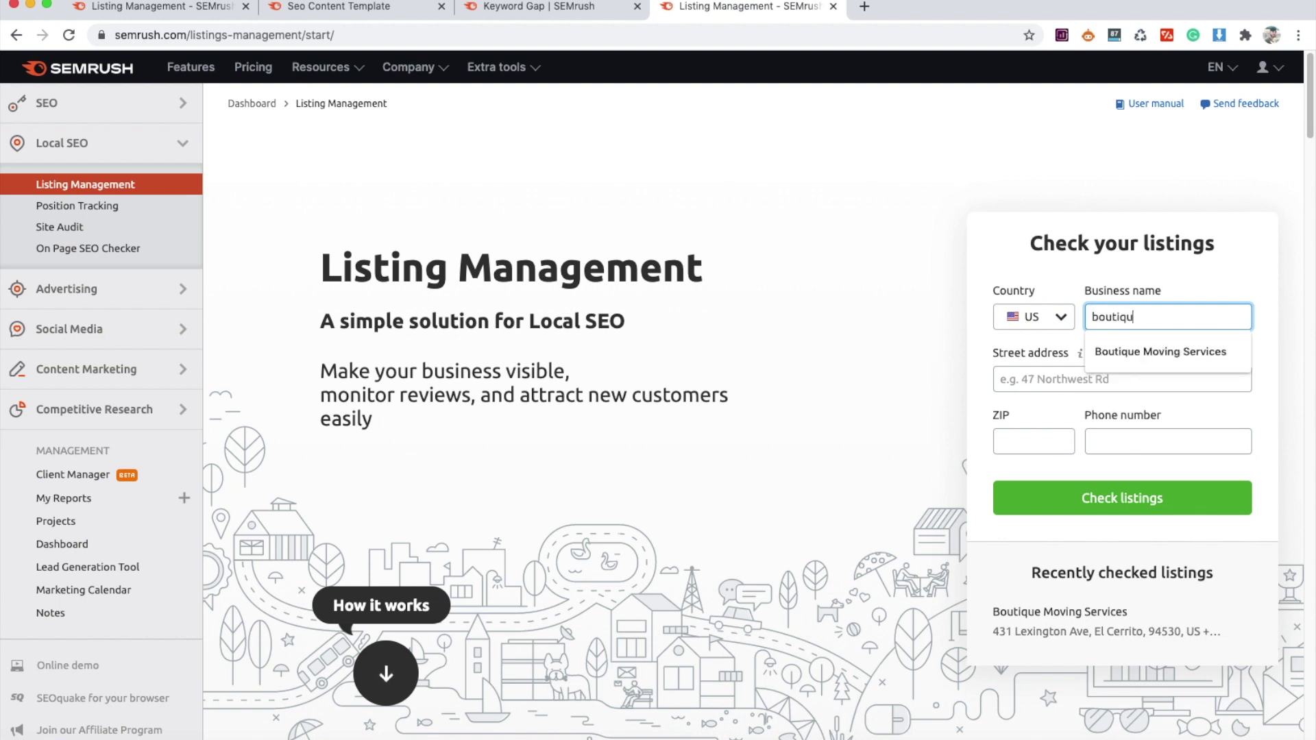
left_click(1124, 351)
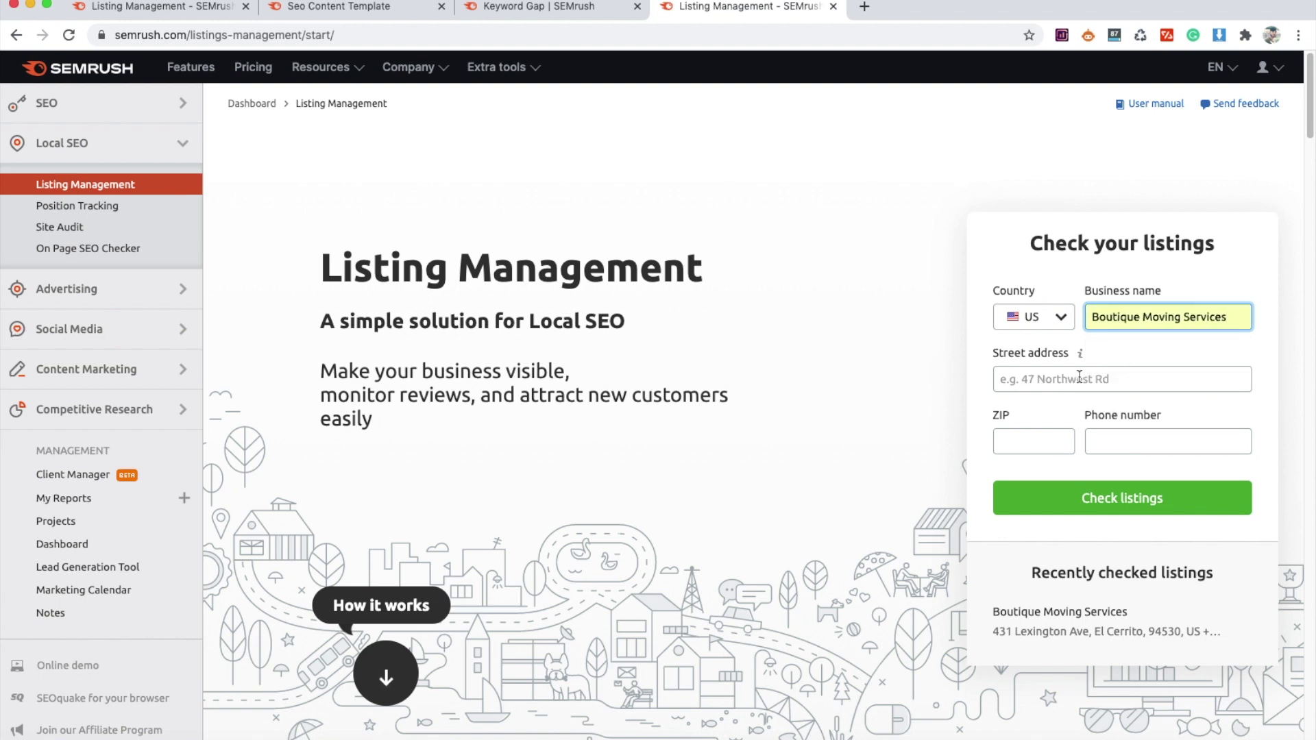
left_click(1080, 377)
left_click(989, 385)
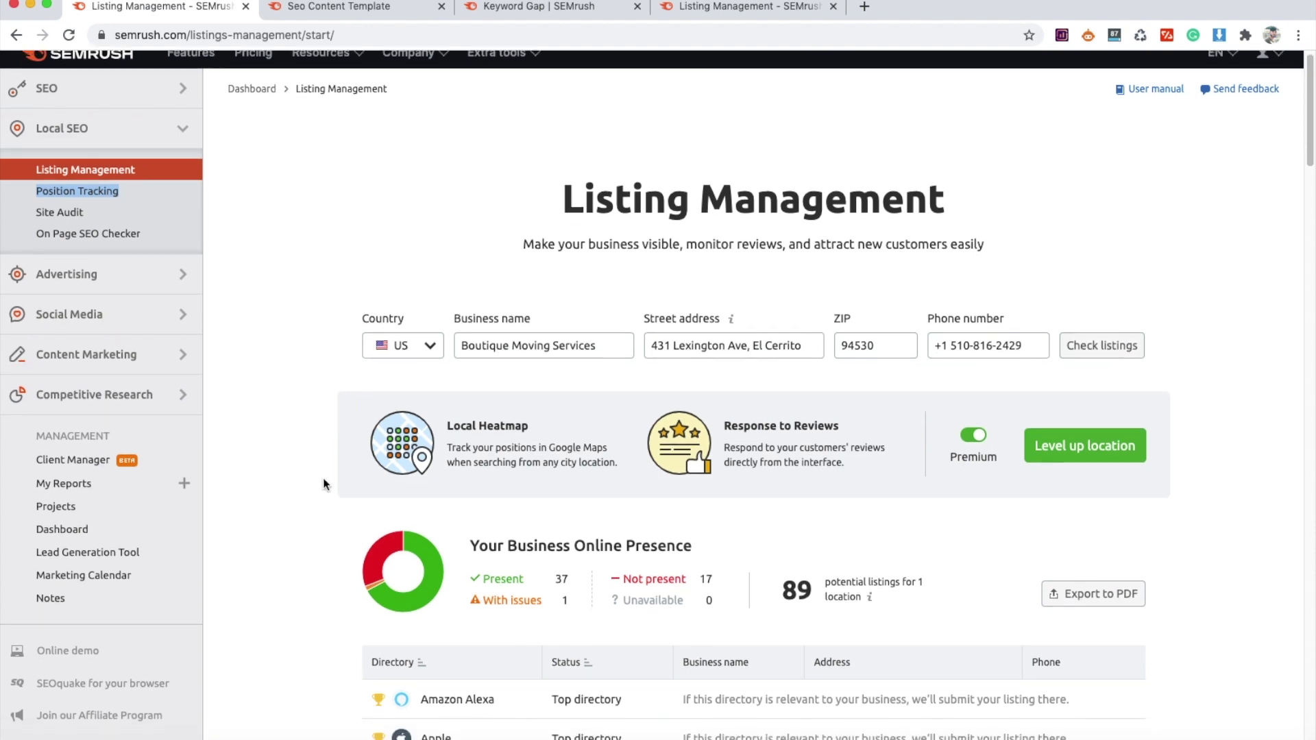
Step: Examine the completed listing report for Boutique Moving Services, reading the directory statuses from the top directories to Citysearch
scroll(323, 478, "down", 4)
scroll(322, 479, "down", 2)
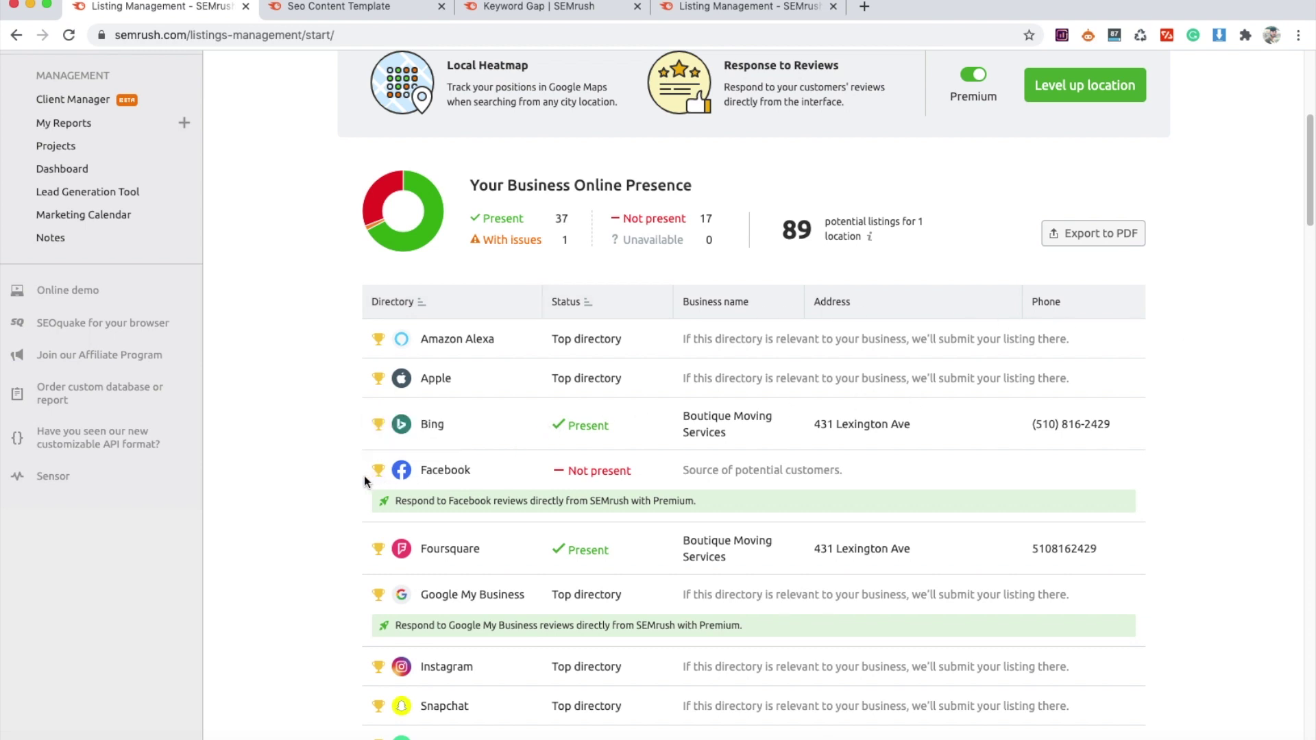
scroll(326, 471, "down", 2)
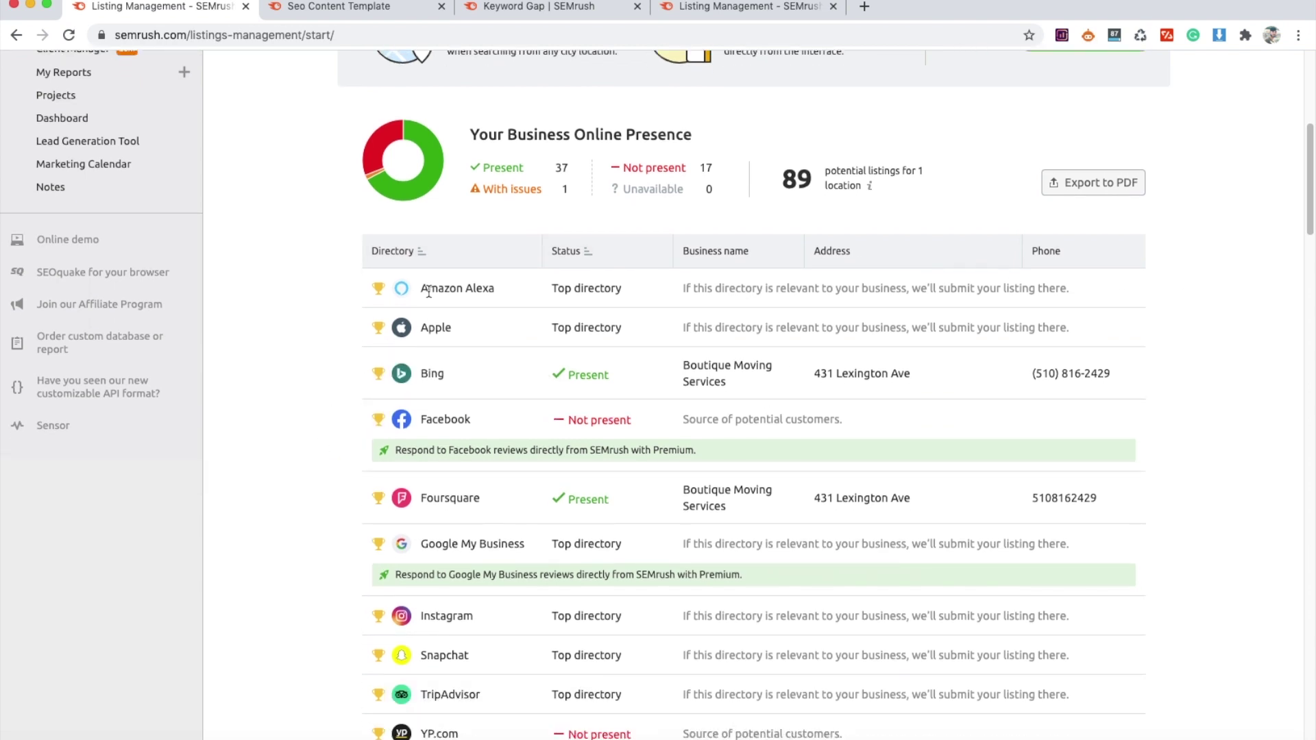
scroll(442, 407, "down", 4)
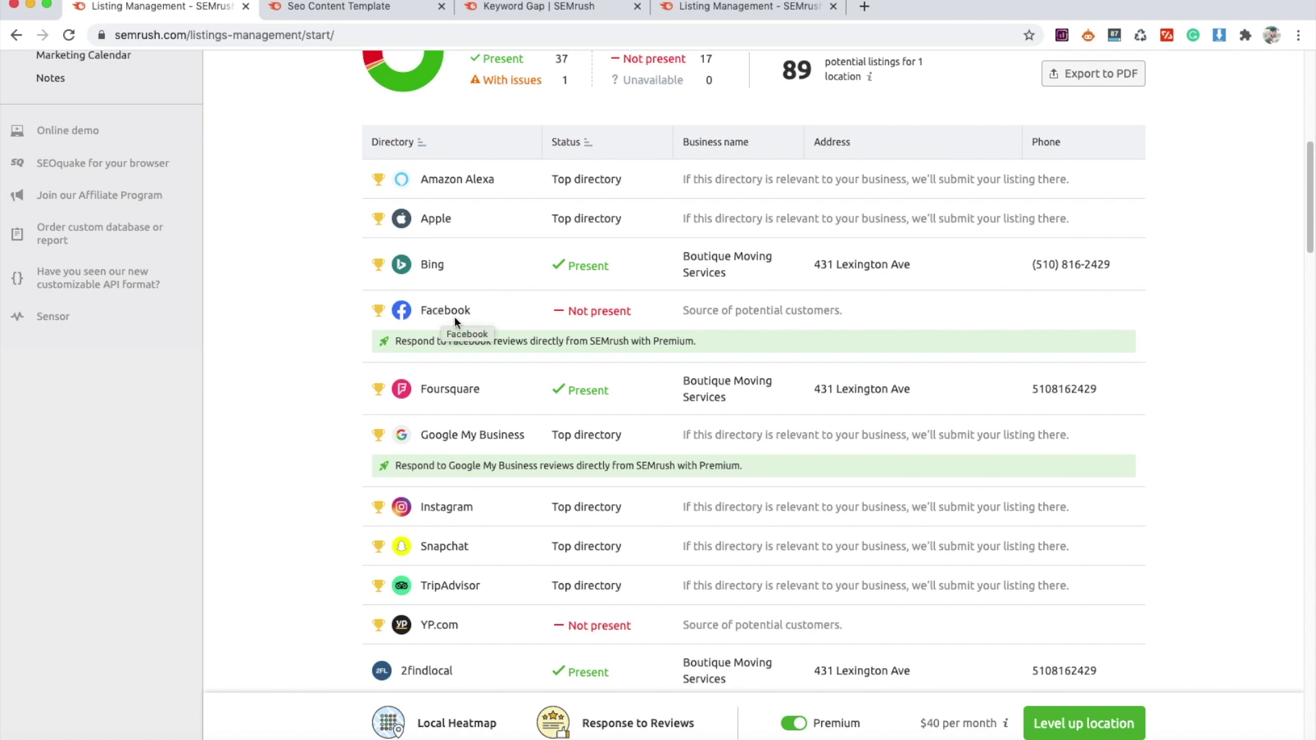
scroll(455, 320, "down", 6)
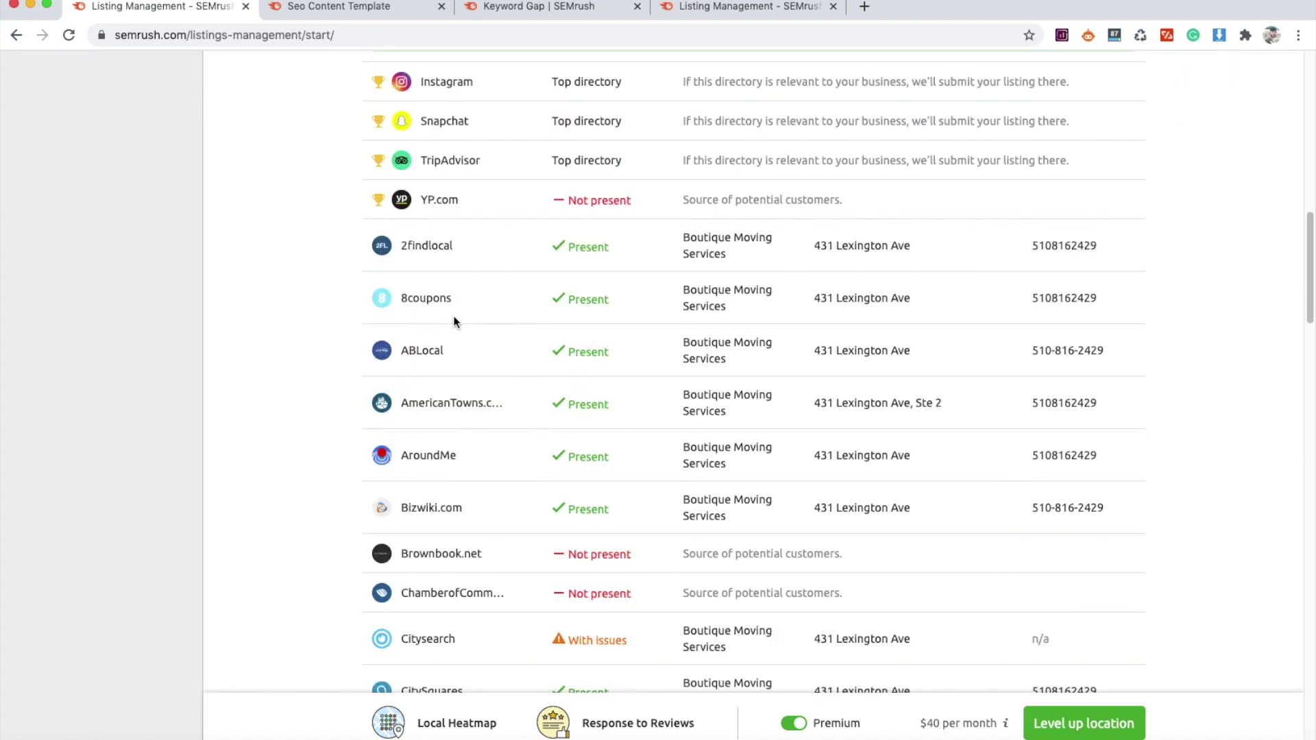
scroll(452, 314, "up", 2)
scroll(447, 267, "down", 2)
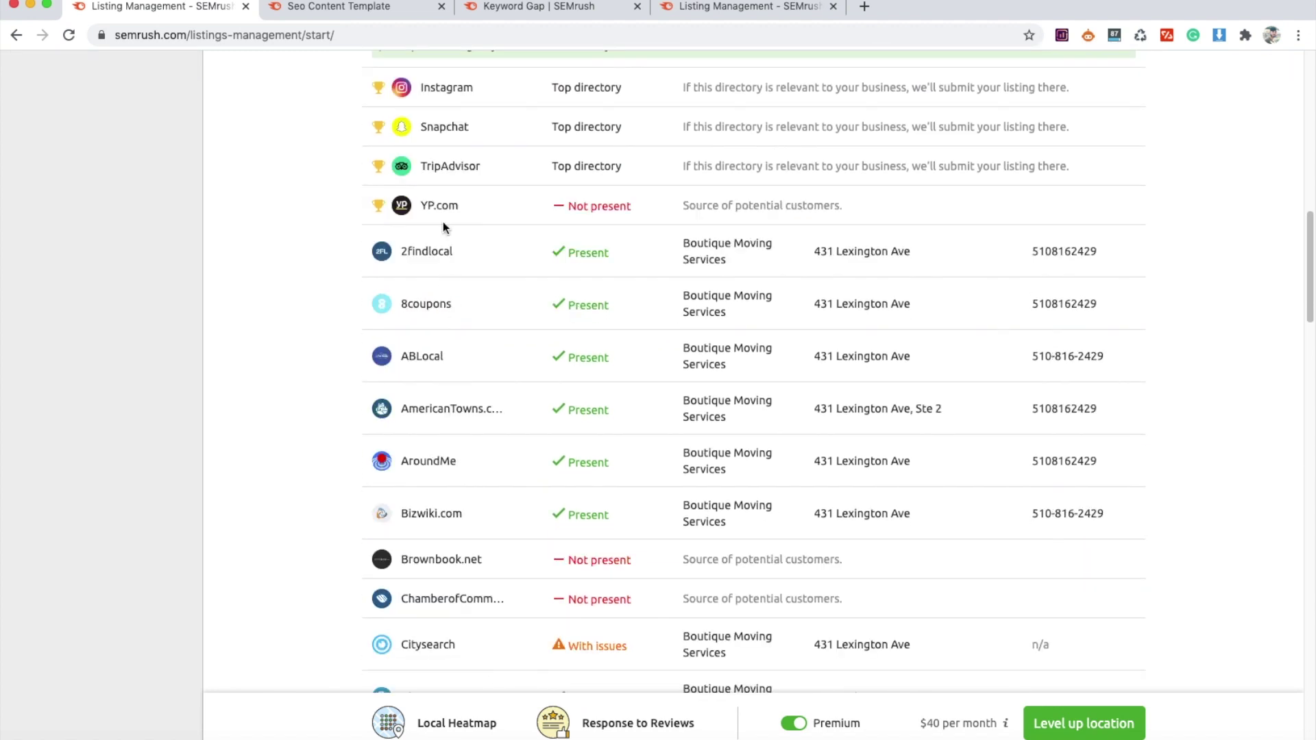
scroll(471, 482, "down", 3)
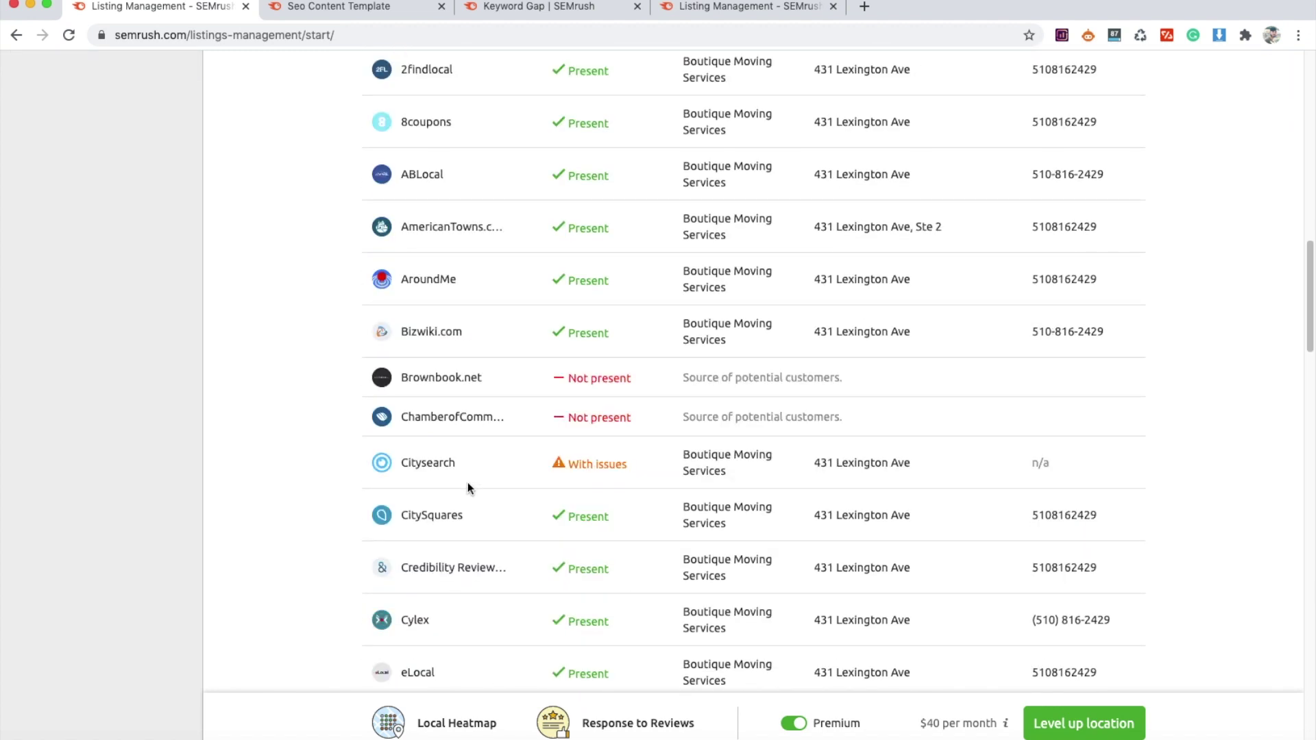
scroll(453, 417, "down", 2)
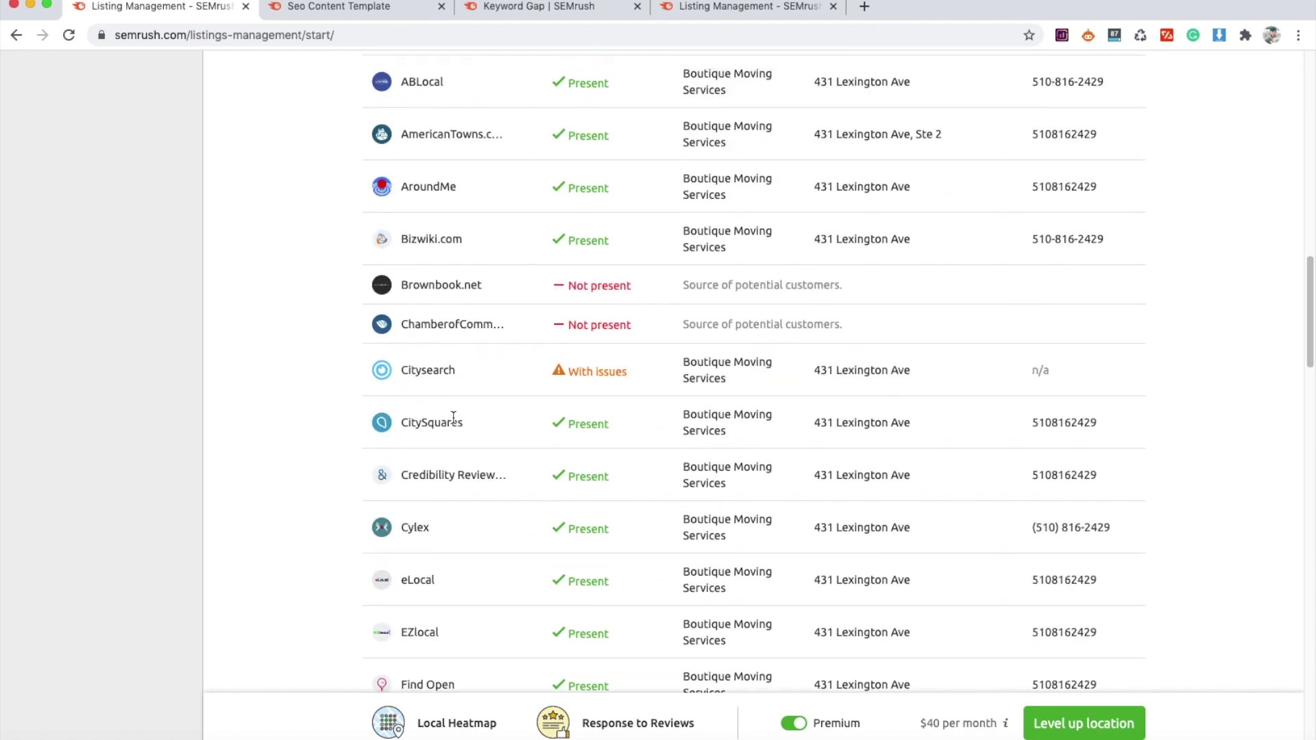
Step: Inspect the Citysearch entry flagged with issues, highlighting its name and phone value, and review the directories further down
left_click_drag(400, 370, 464, 373)
left_click_drag(1050, 370, 1036, 368)
scroll(937, 383, "down", 4)
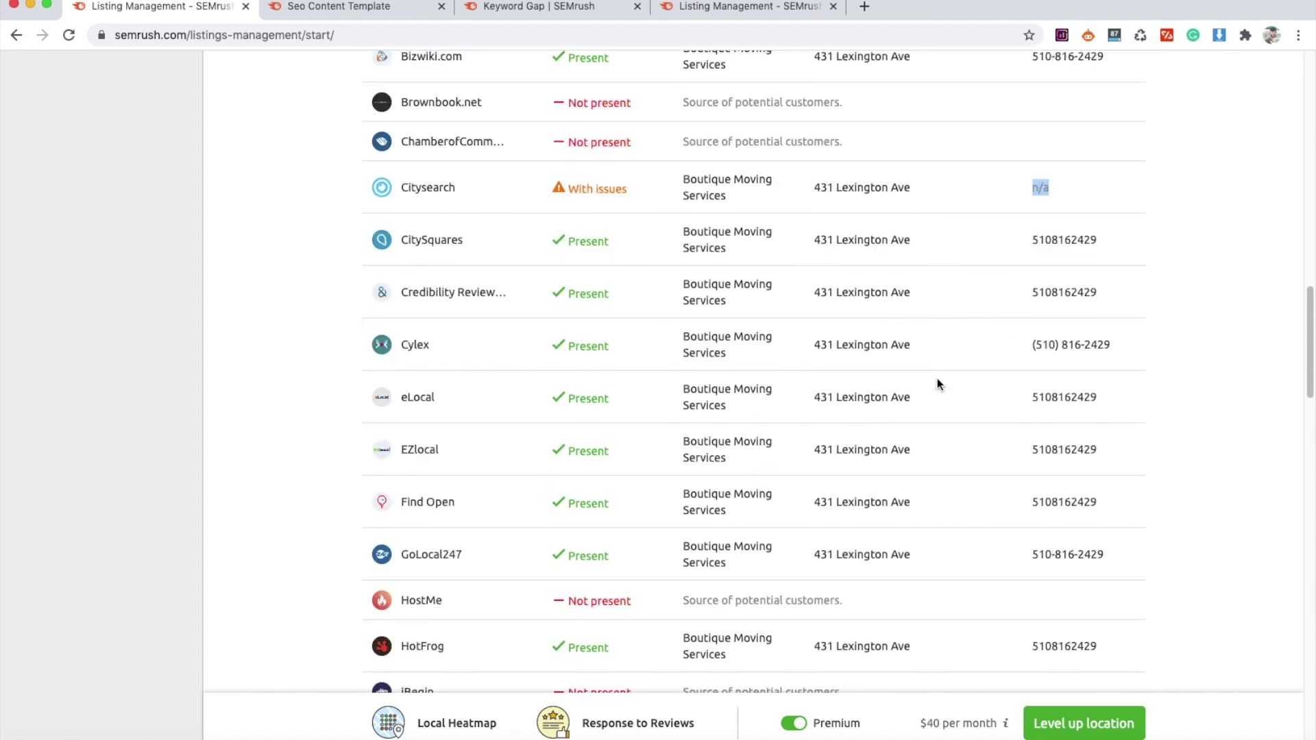
scroll(937, 383, "down", 4)
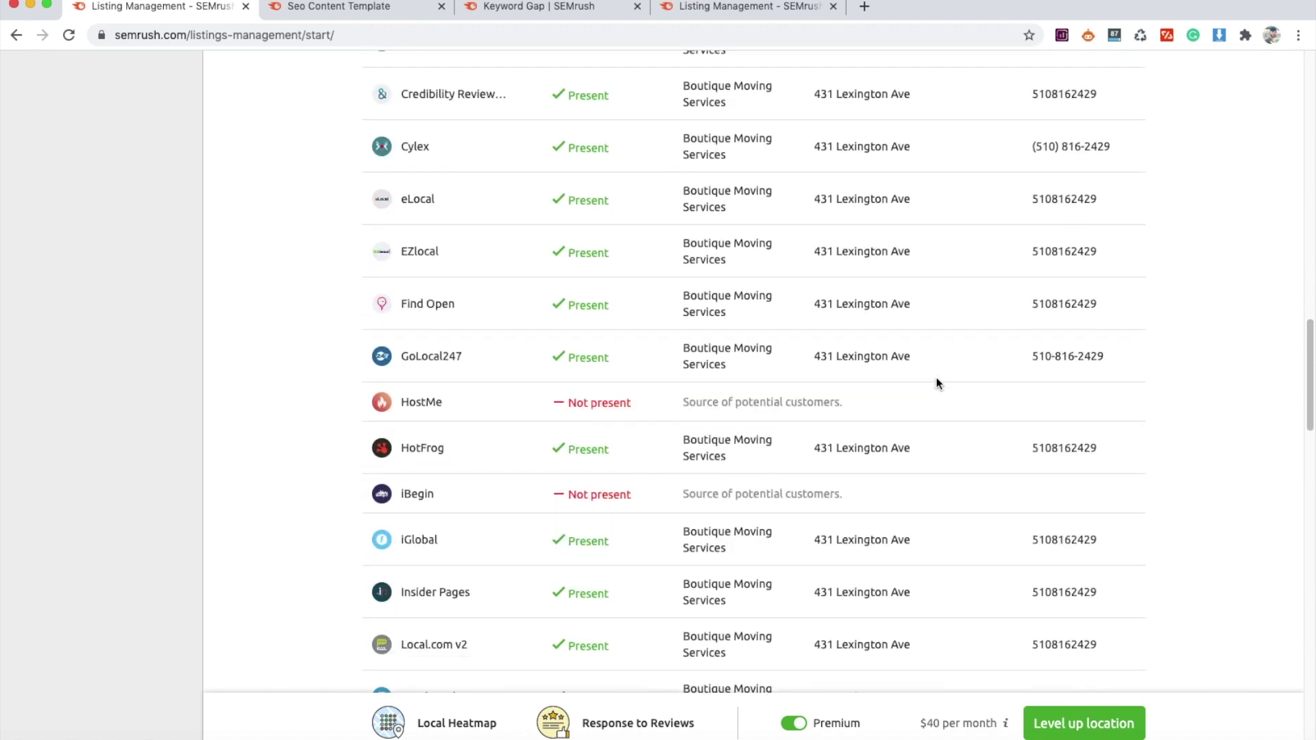
scroll(936, 381, "down", 2)
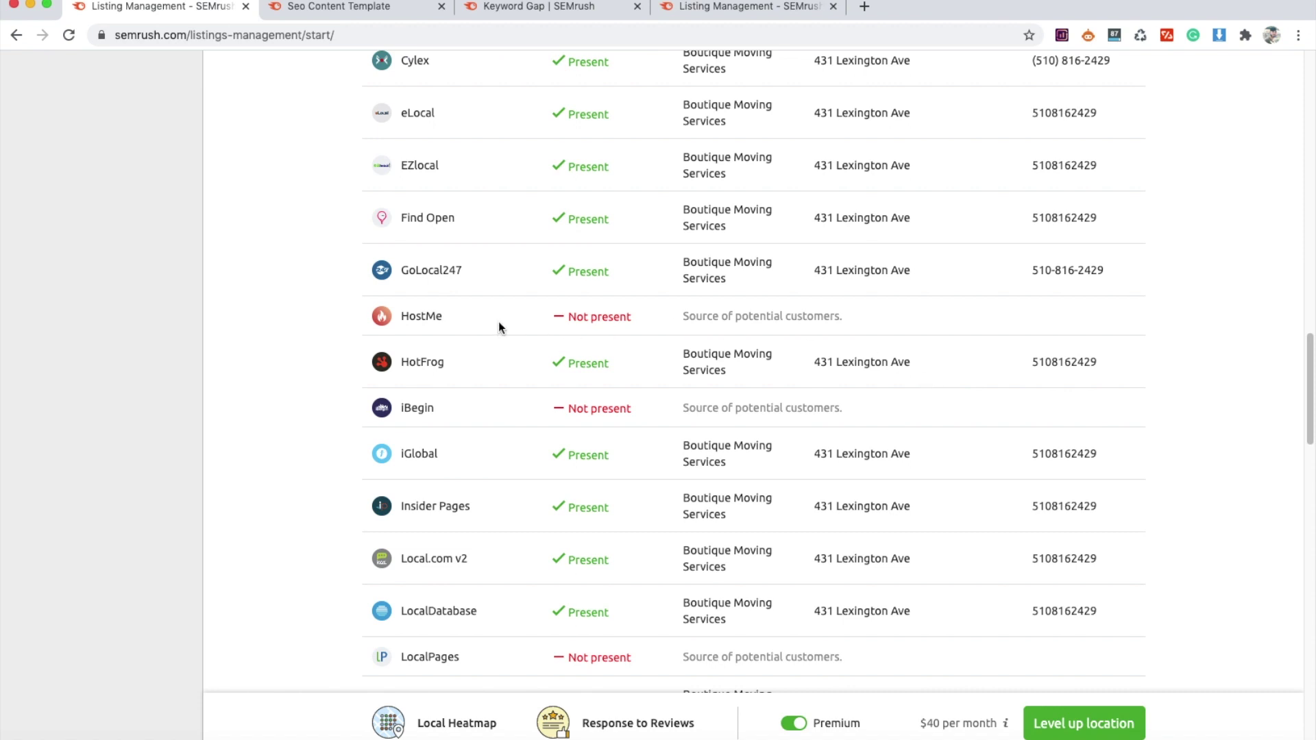
scroll(459, 418, "down", 12)
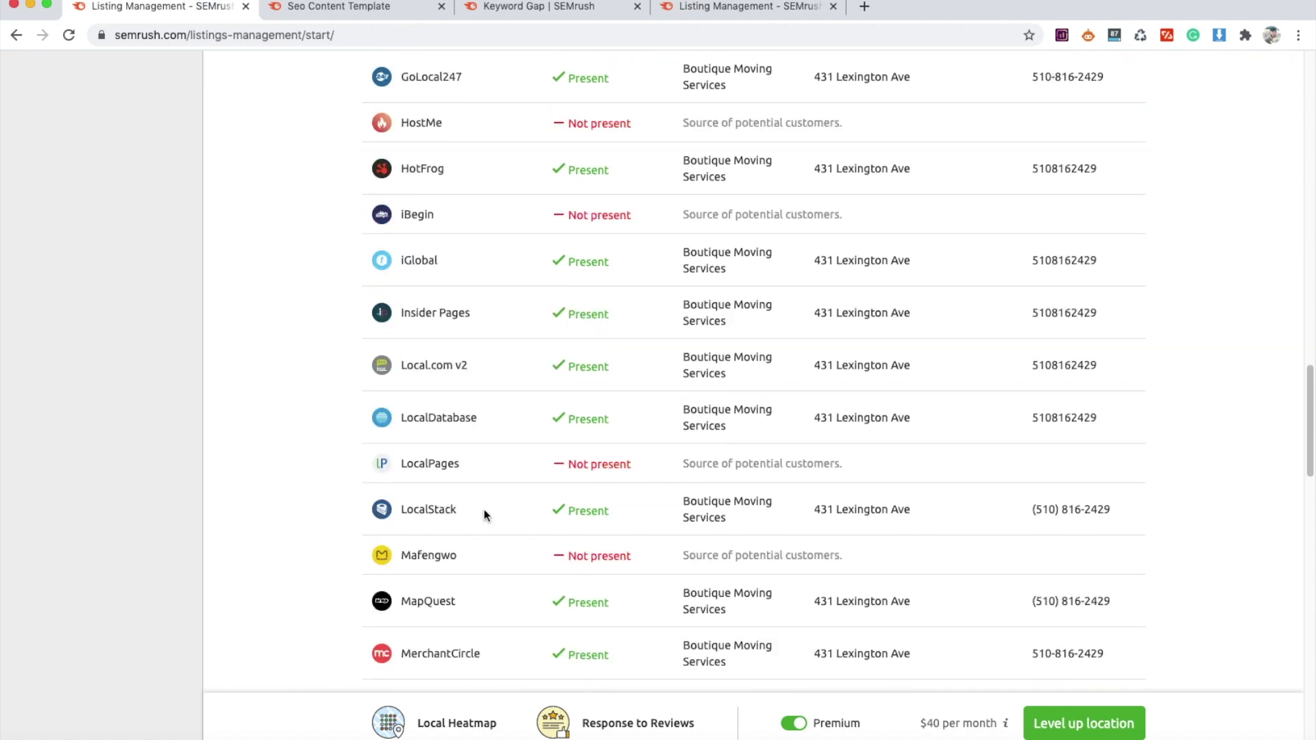
scroll(491, 533, "down", 4)
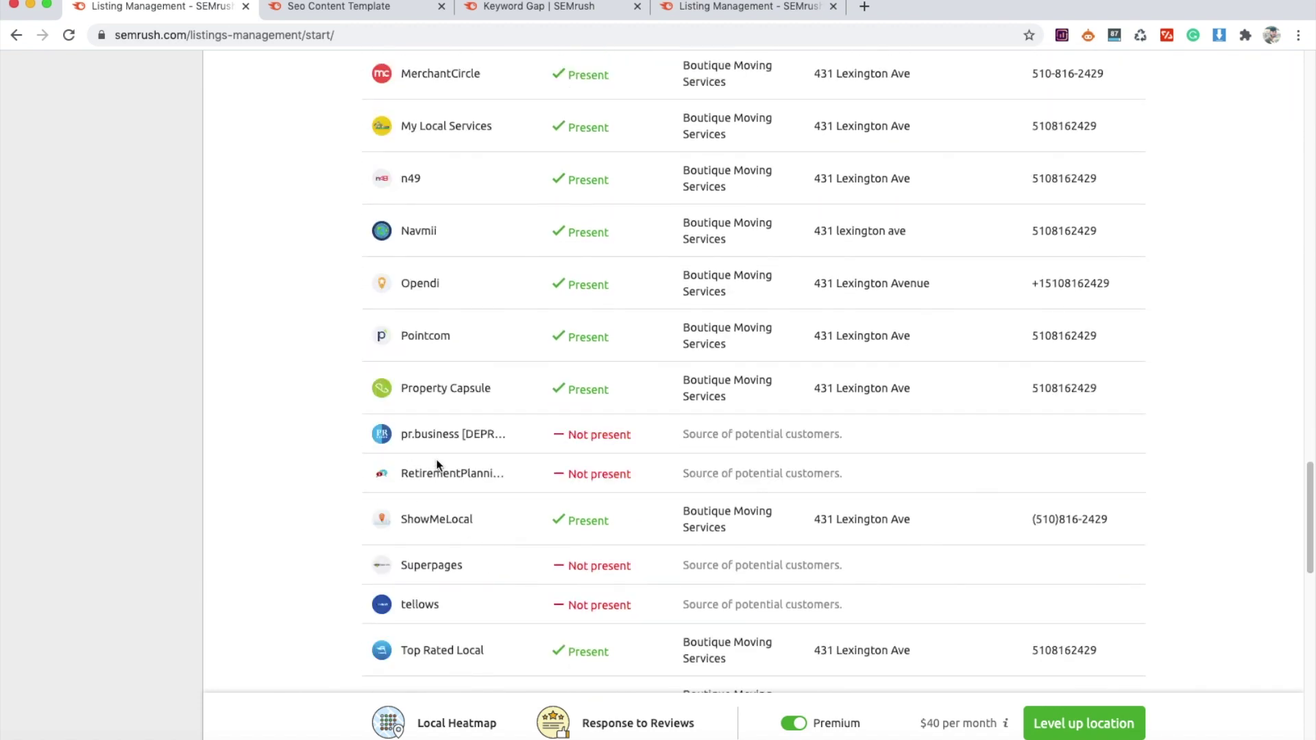
Step: Review the top directories again and go through the whole table for directories where the business is not present
scroll(457, 610, "up", 20)
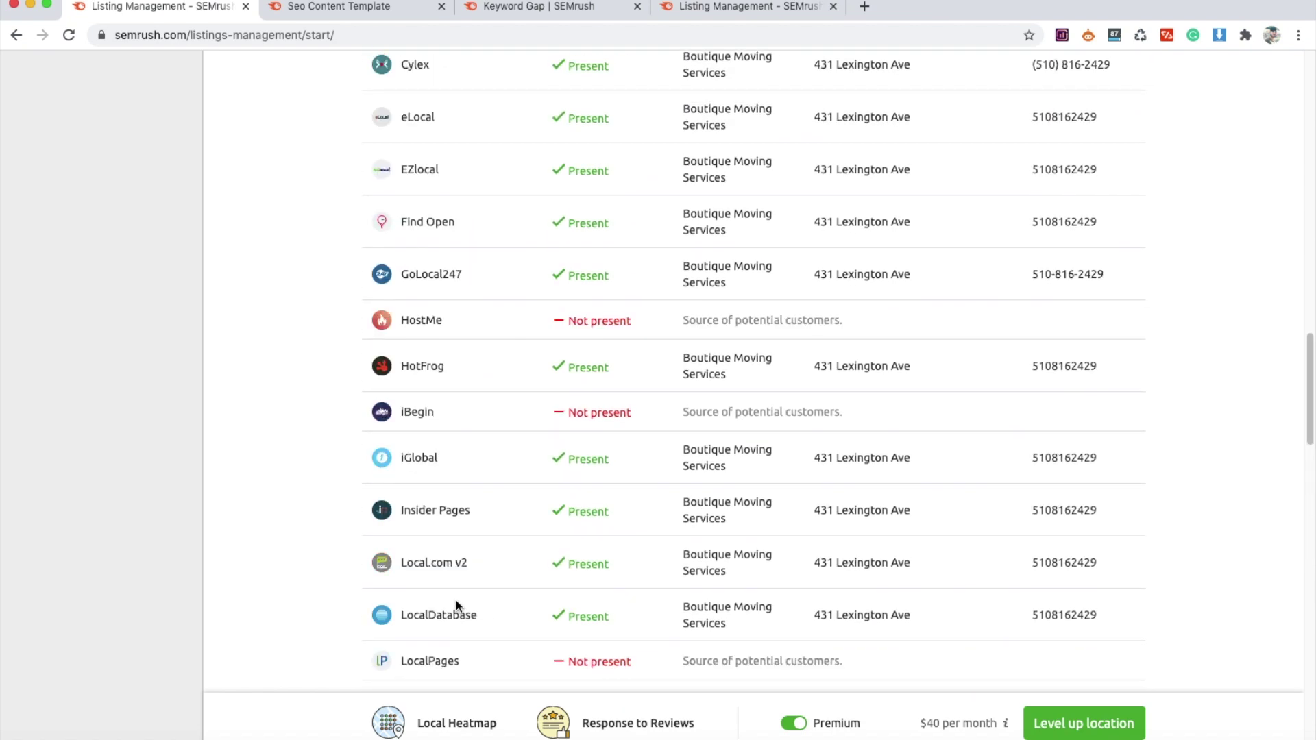
scroll(455, 599, "up", 17)
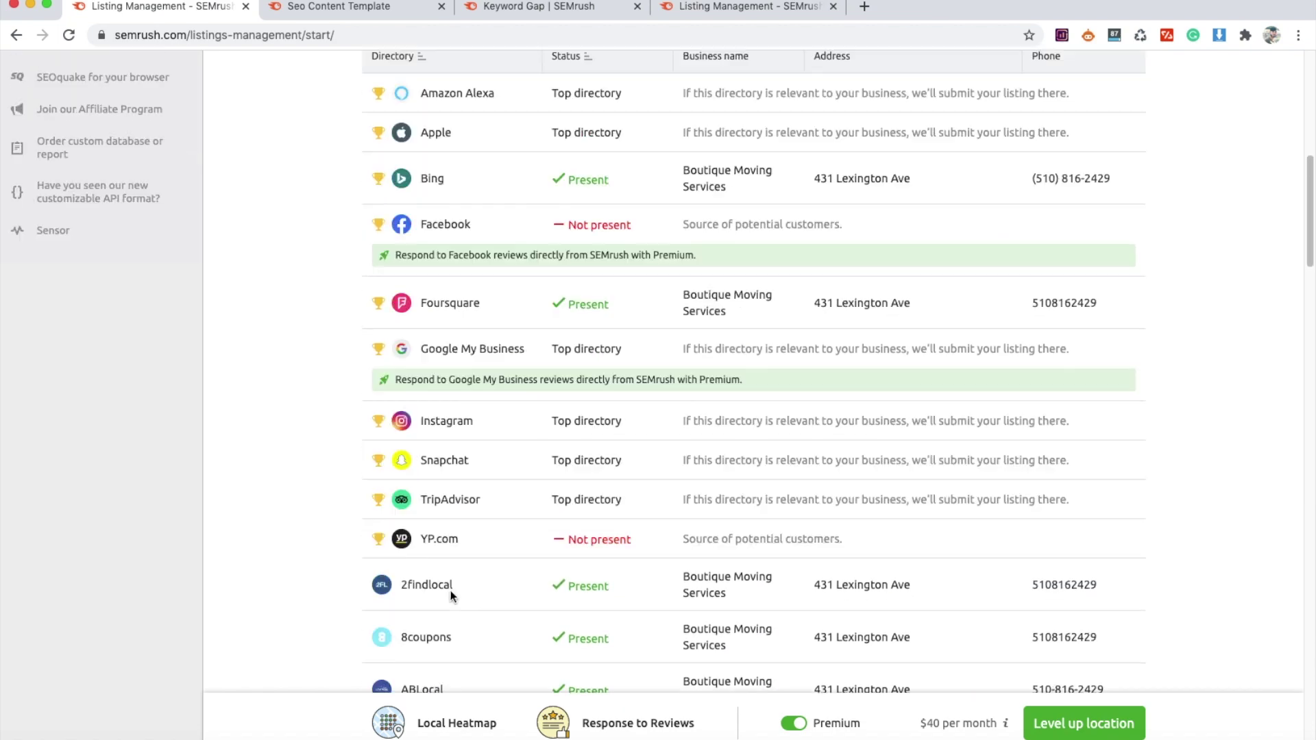
scroll(447, 587, "up", 5)
scroll(447, 585, "down", 5)
scroll(447, 585, "up", 4)
scroll(447, 586, "down", 3)
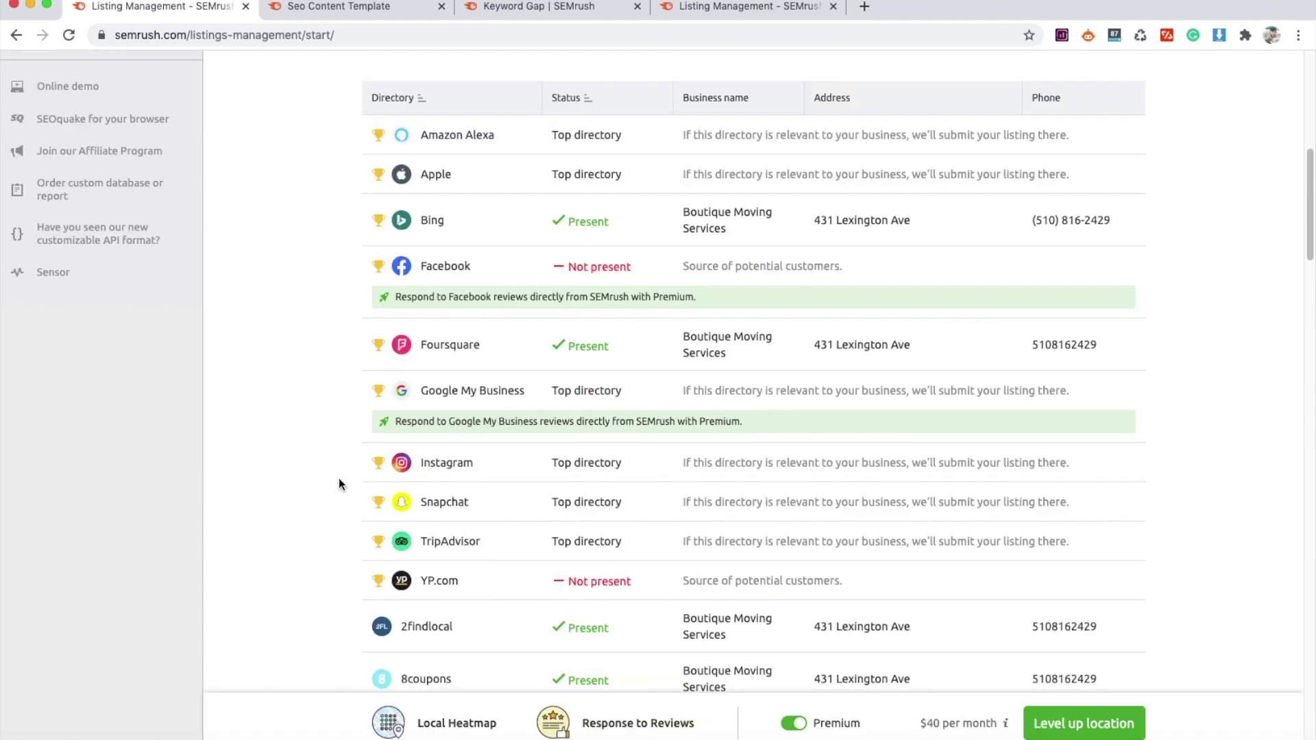
scroll(343, 483, "down", 10)
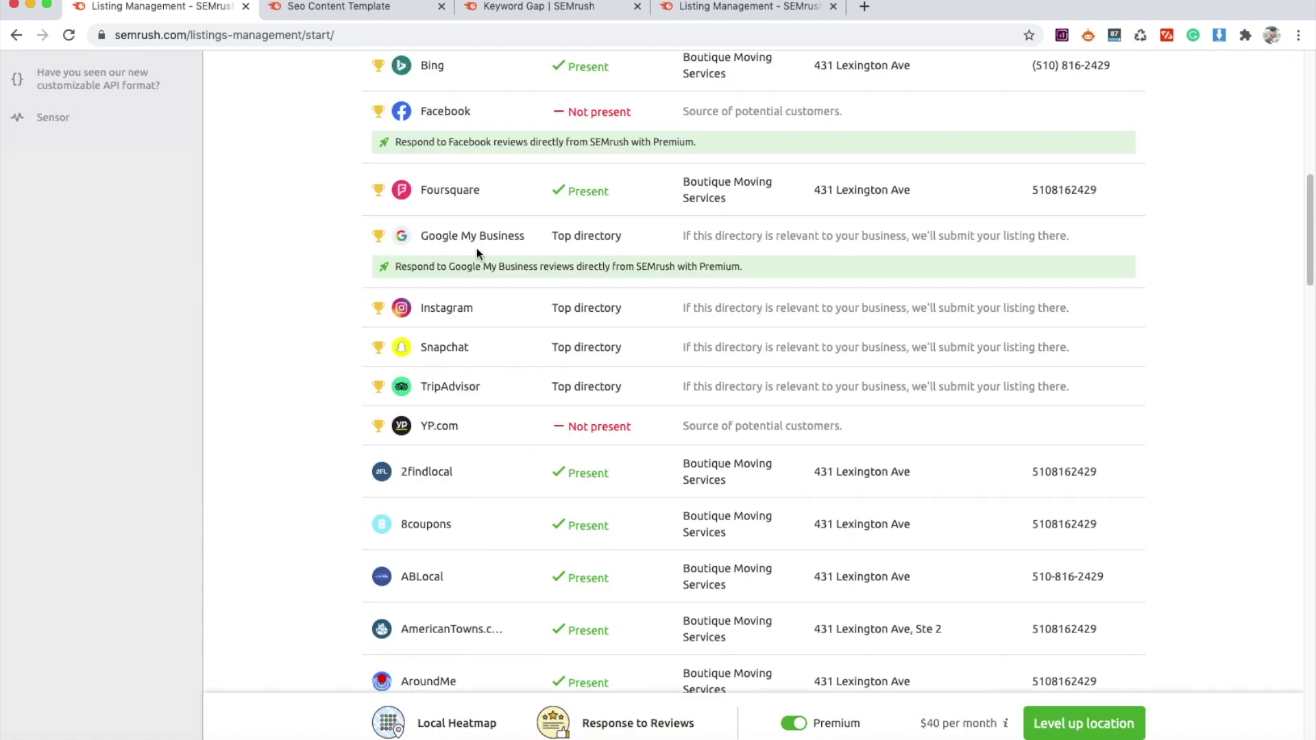
scroll(593, 540, "down", 2)
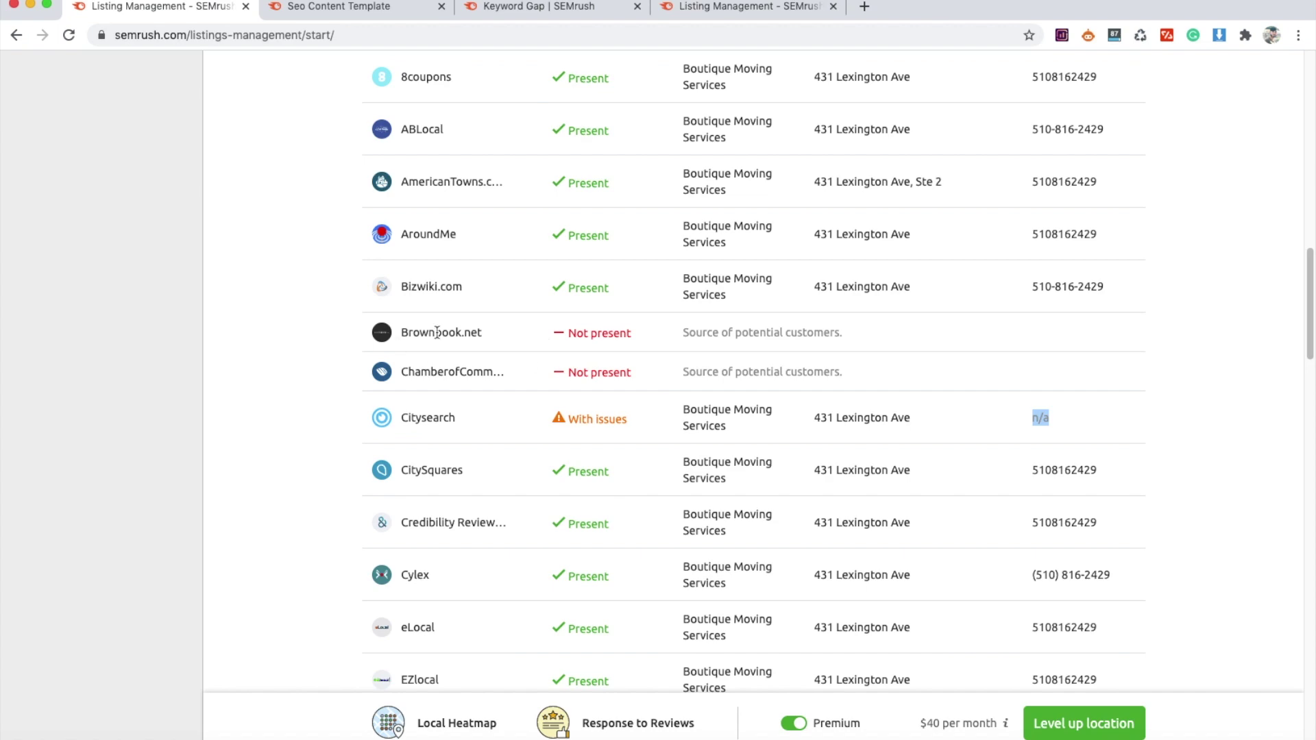
scroll(411, 390, "down", 14)
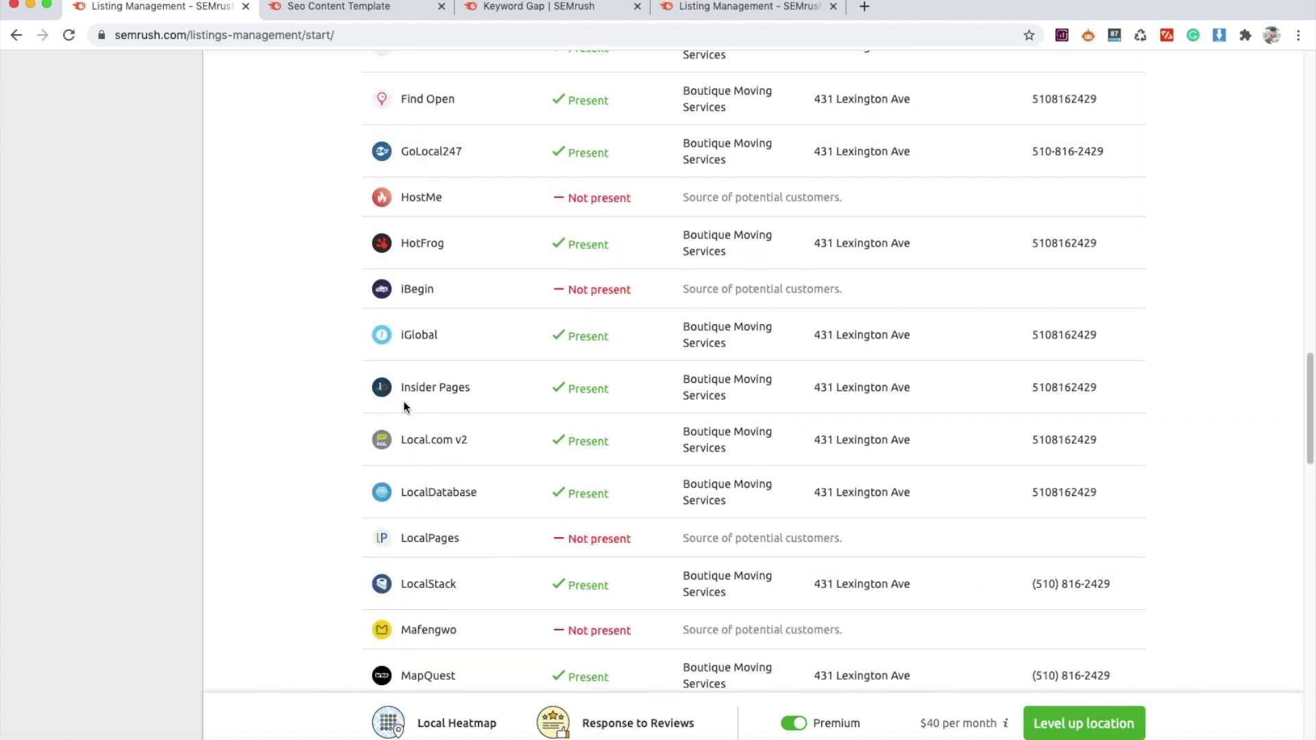
scroll(404, 407, "down", 13)
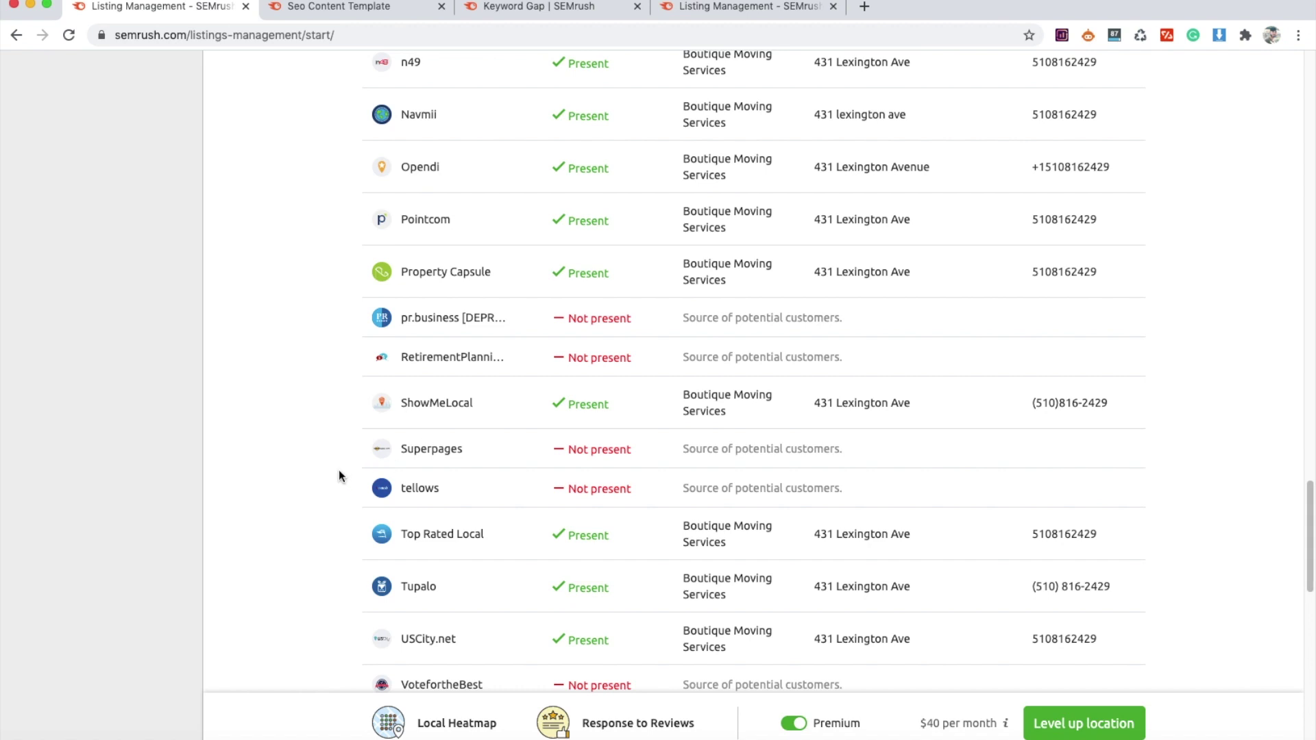
scroll(338, 470, "down", 5)
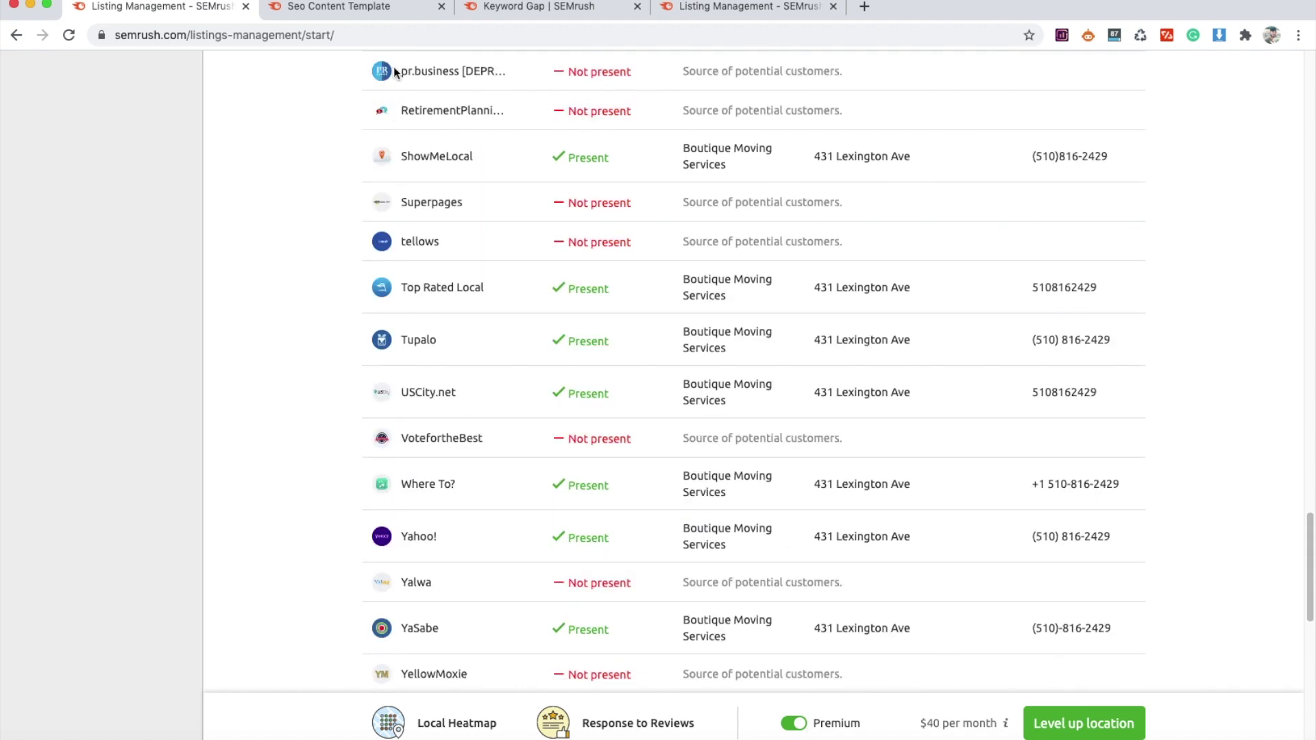
Step: Highlight directory names such as pr.business and tellows, check the remaining missing listings, and return to the online presence summary
left_click_drag(402, 72, 463, 72)
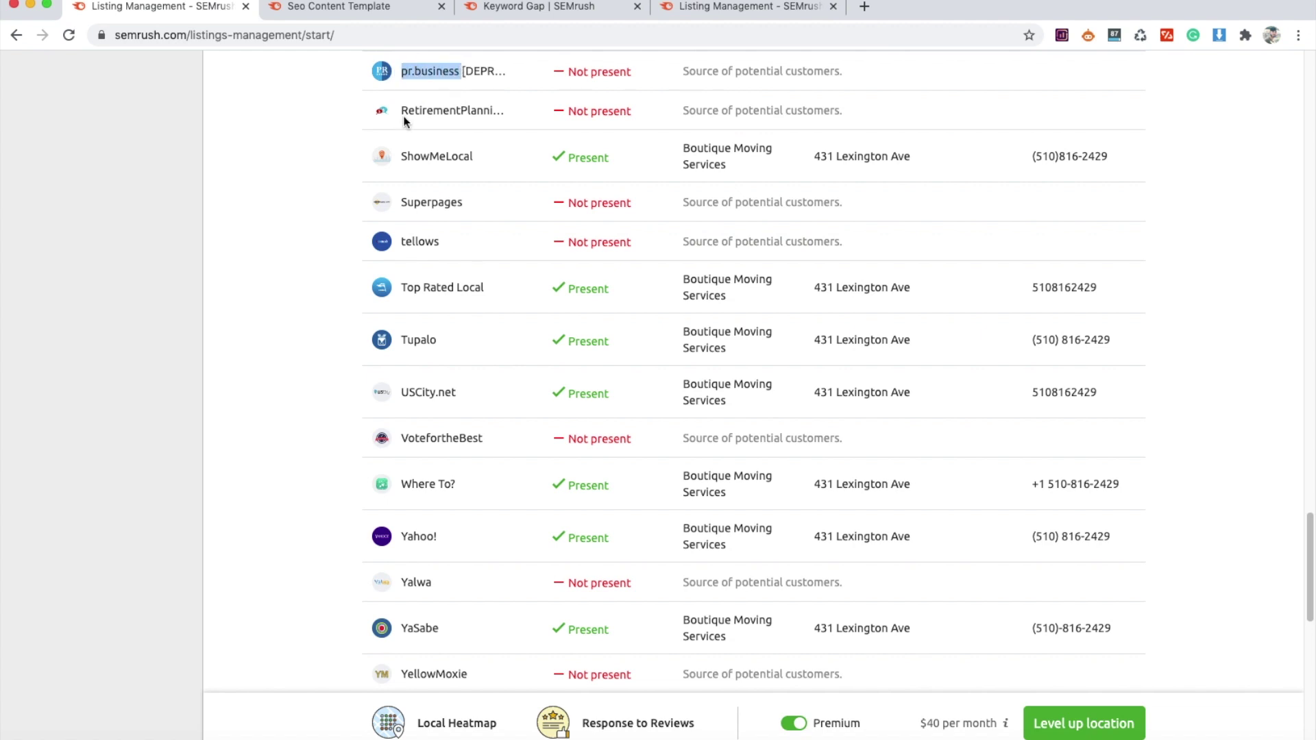
left_click(405, 156)
left_click_drag(492, 158, 395, 243)
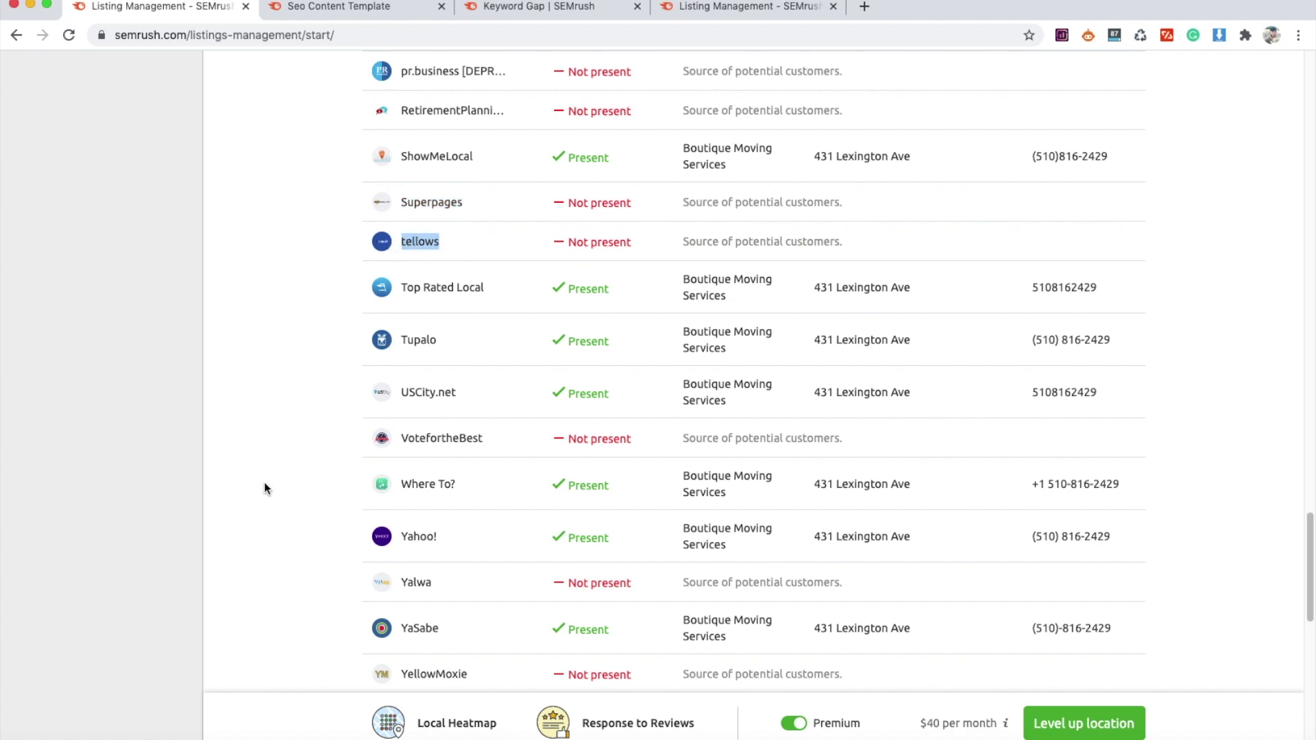
scroll(263, 489, "down", 3)
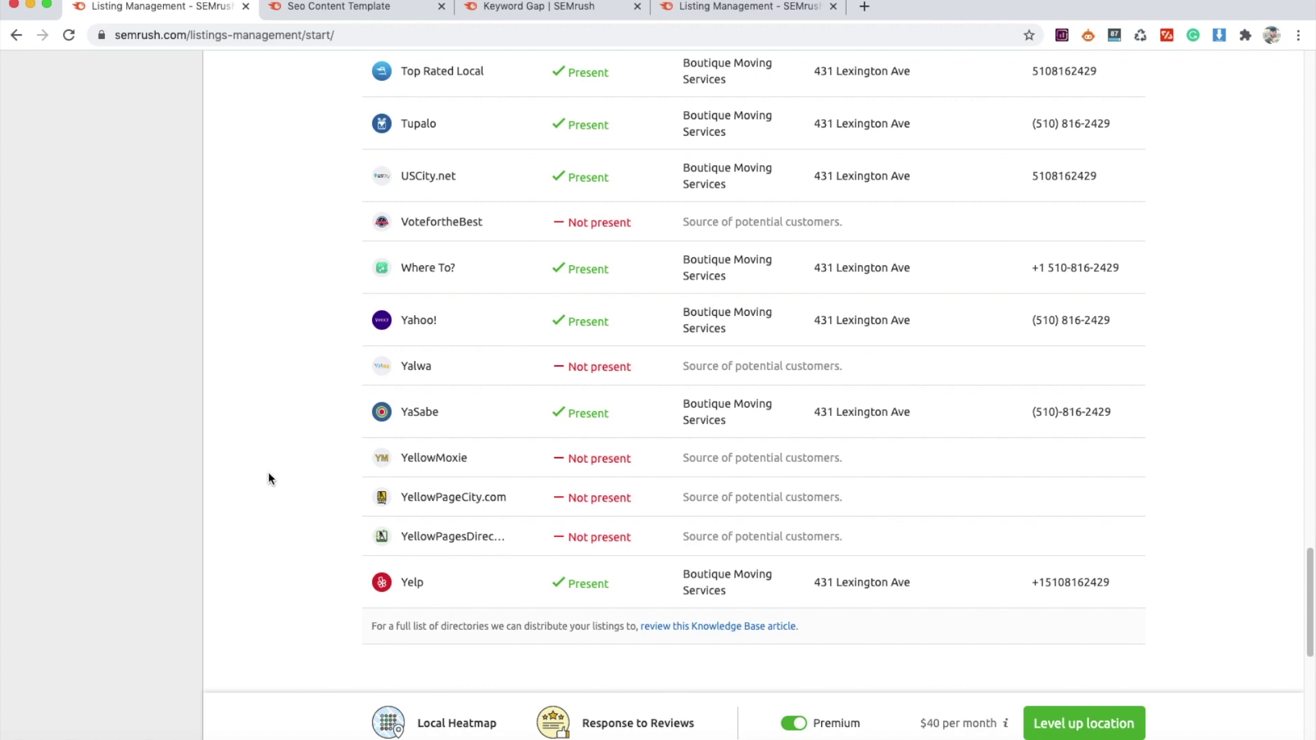
scroll(451, 466, "up", 1)
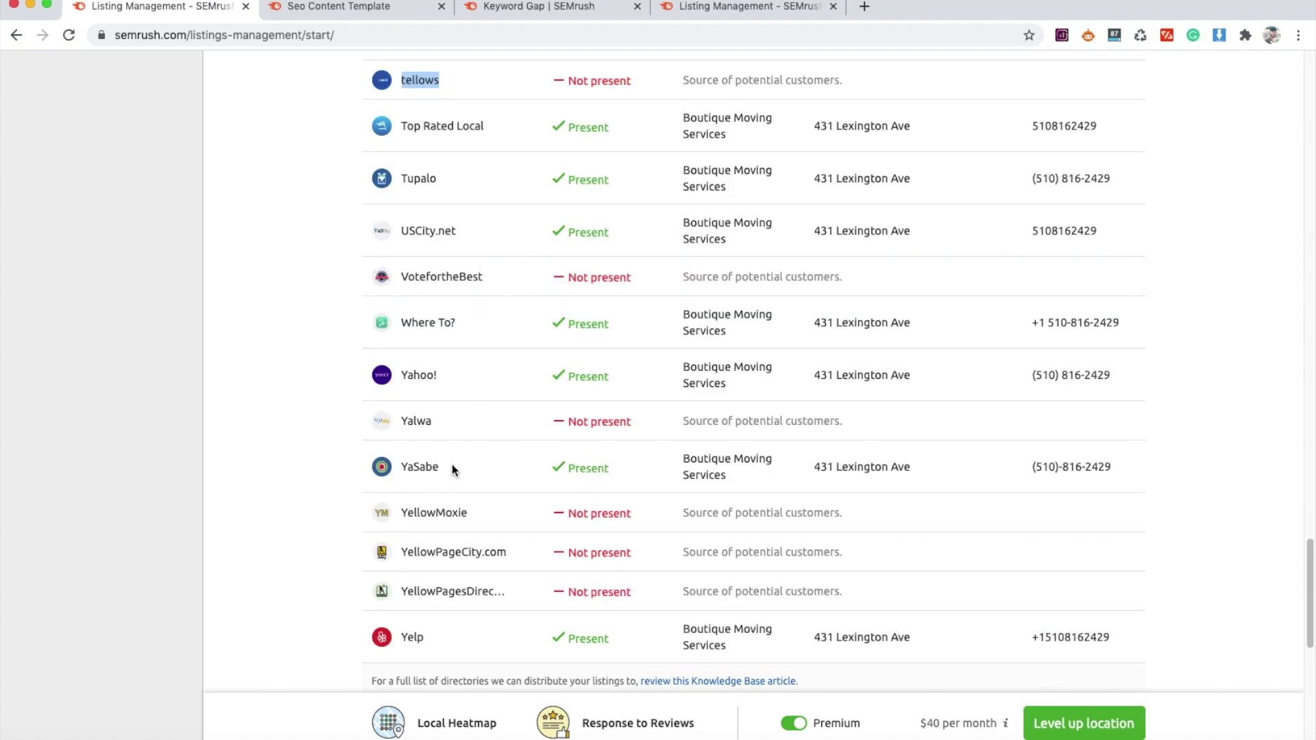
scroll(451, 466, "up", 1)
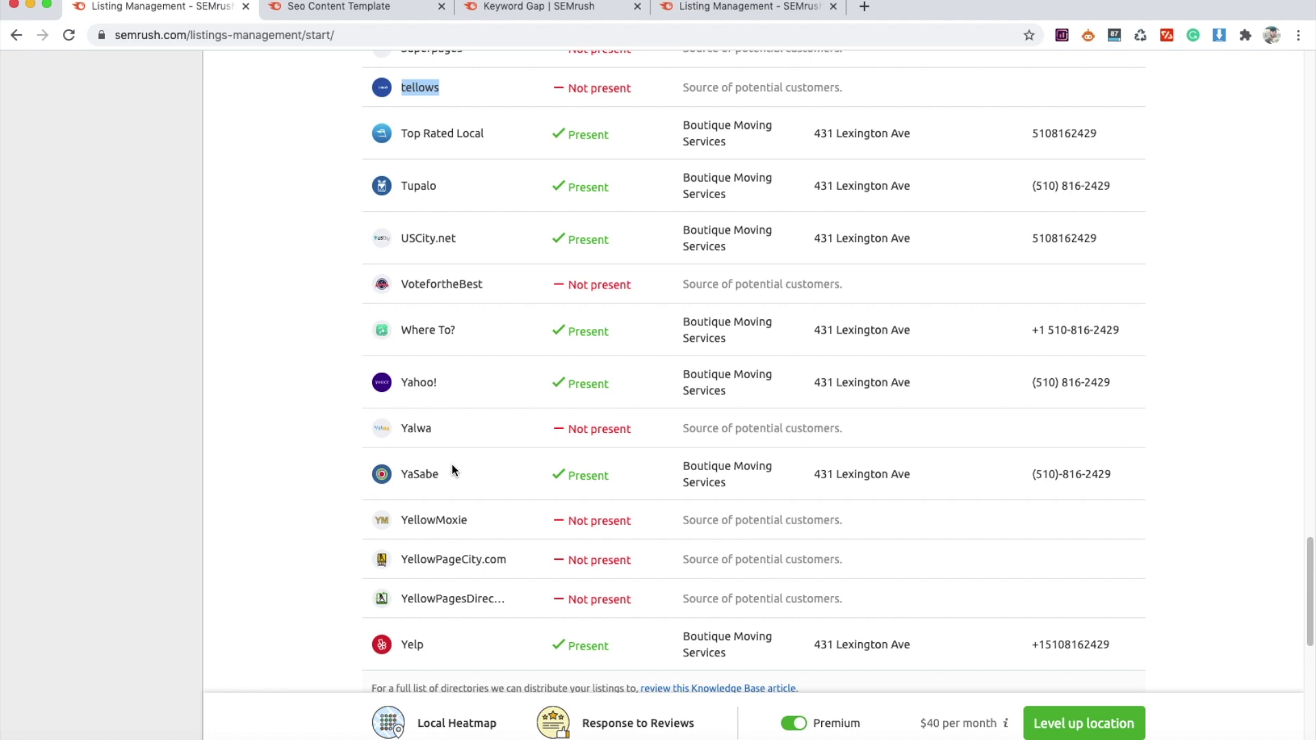
scroll(451, 466, "up", 10)
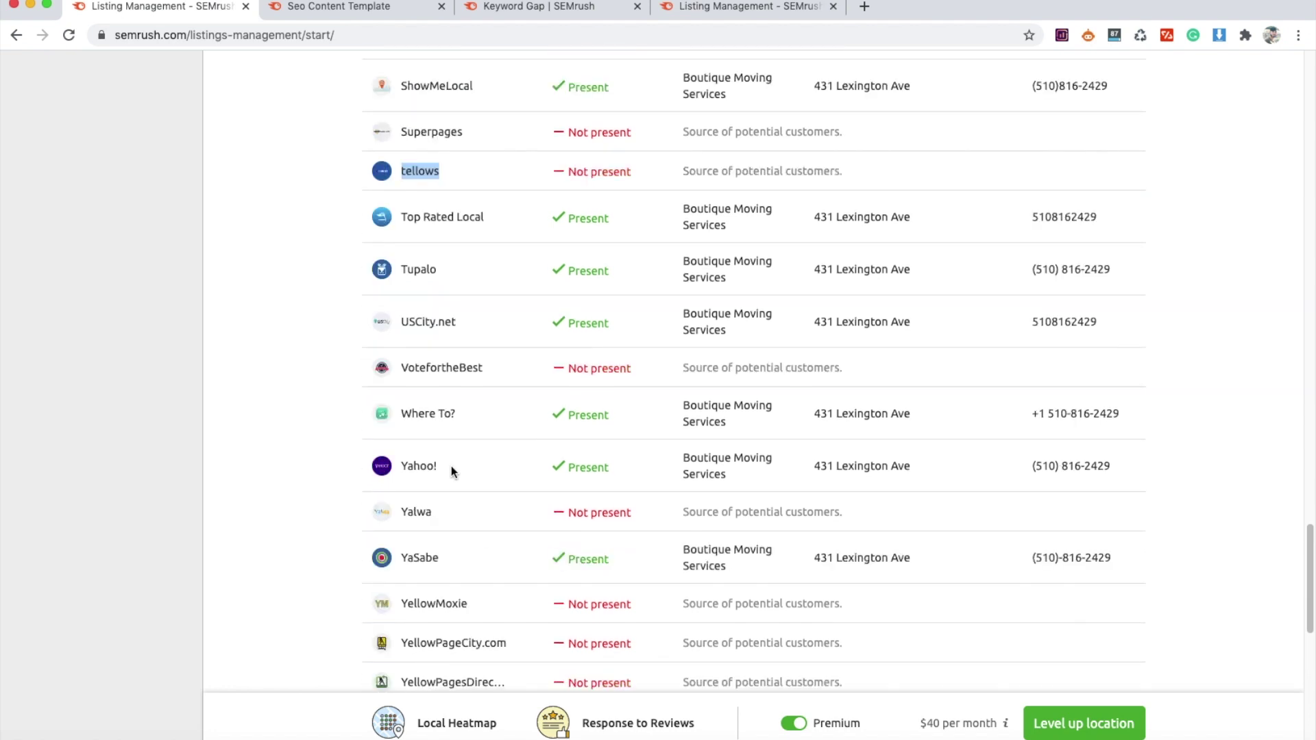
scroll(476, 358, "up", 20)
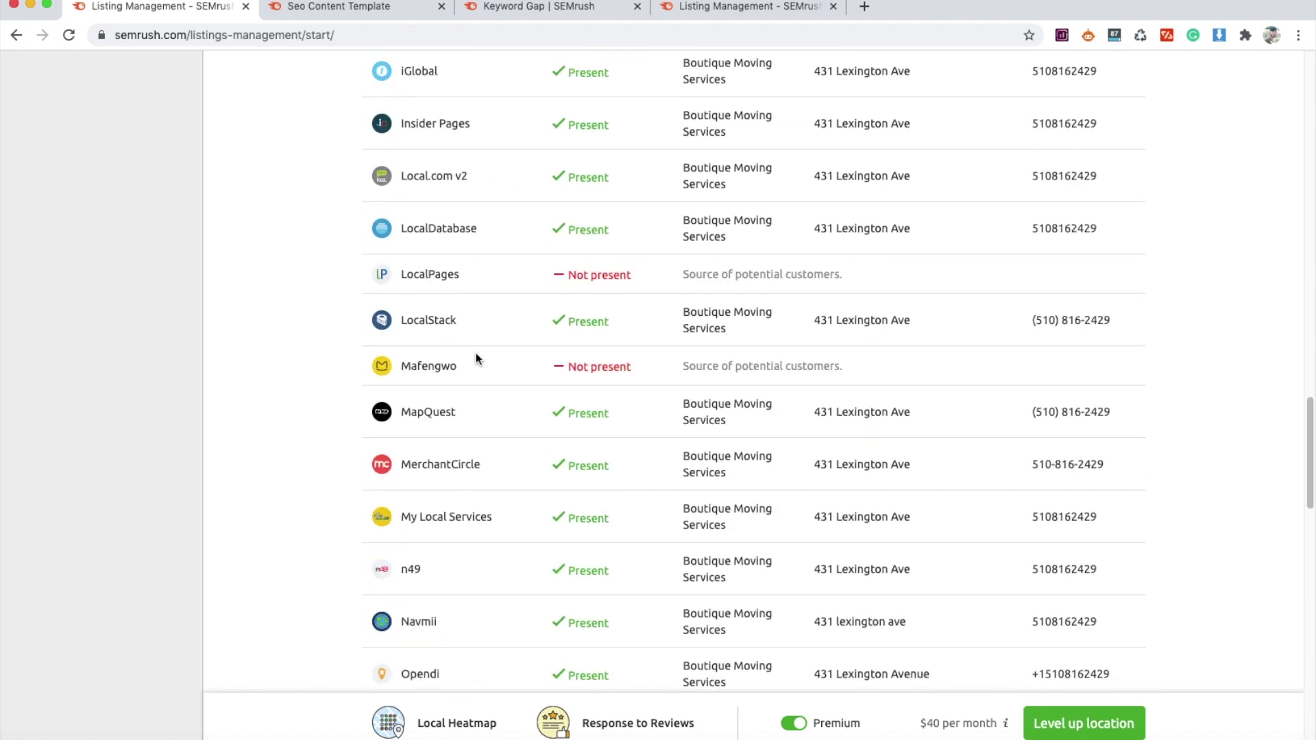
scroll(475, 352, "up", 15)
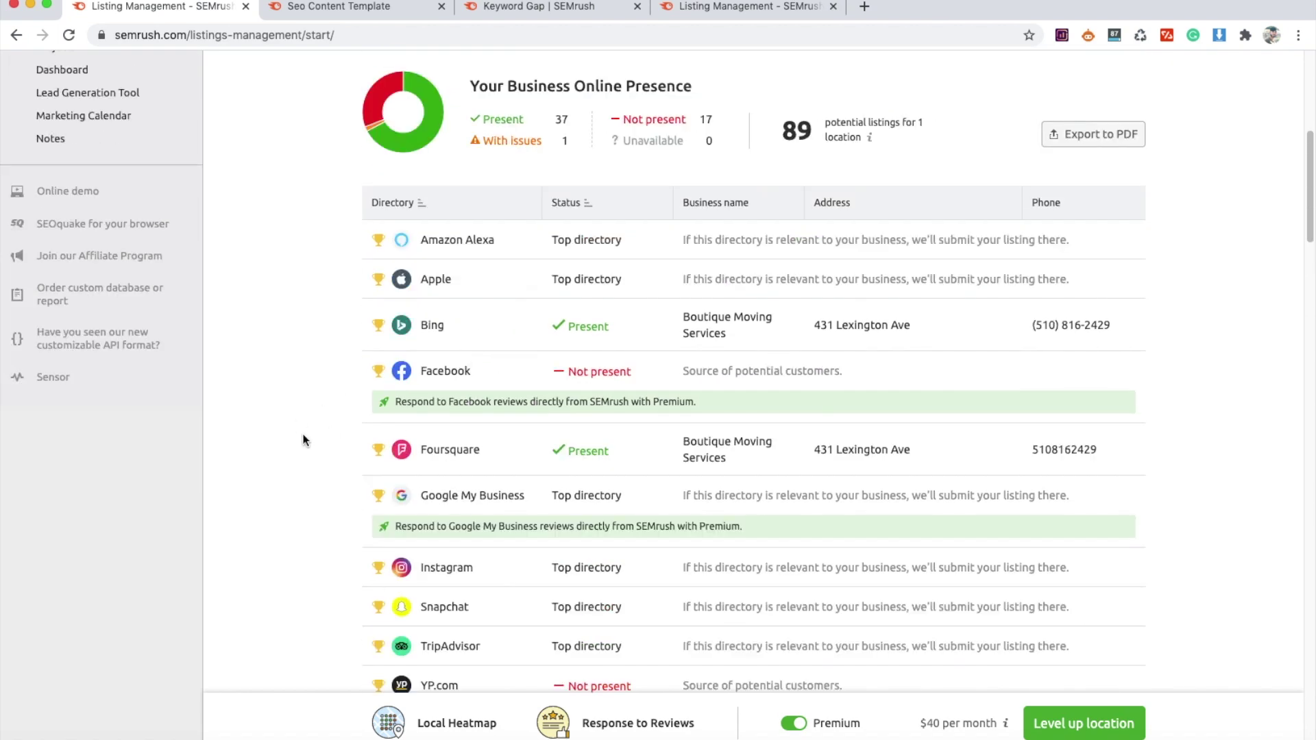
scroll(306, 441, "up", 2)
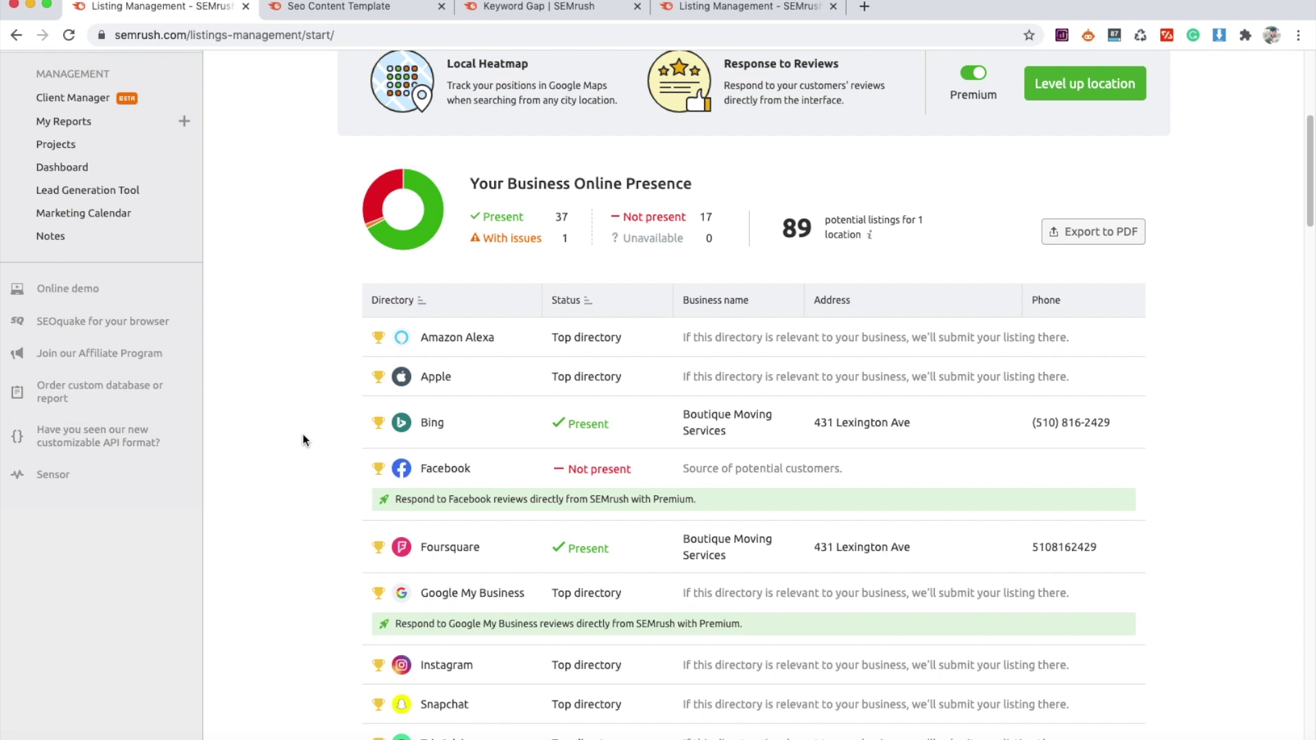
Step: Review the directory table down to Brownbook.net, highlight the ABLocal listing's name, address and phone, and return to the business details form
scroll(310, 433, "up", 1)
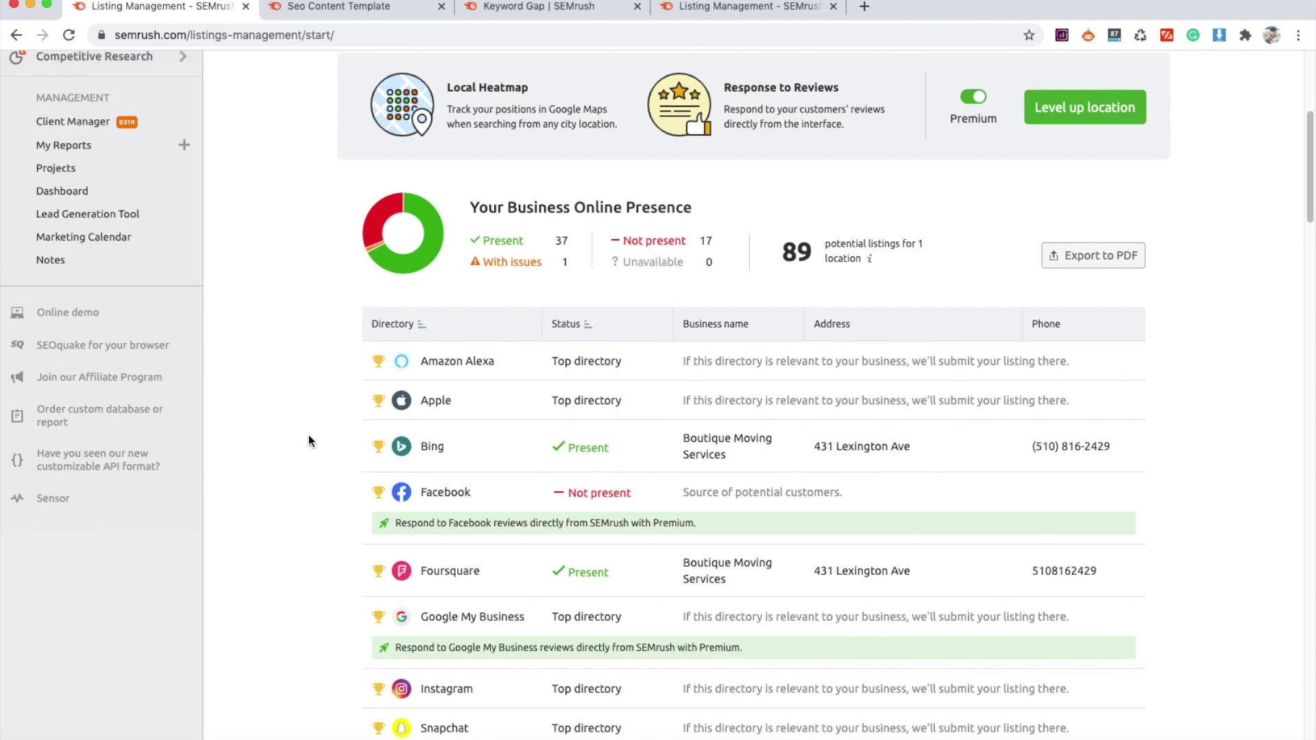
scroll(401, 494, "down", 2)
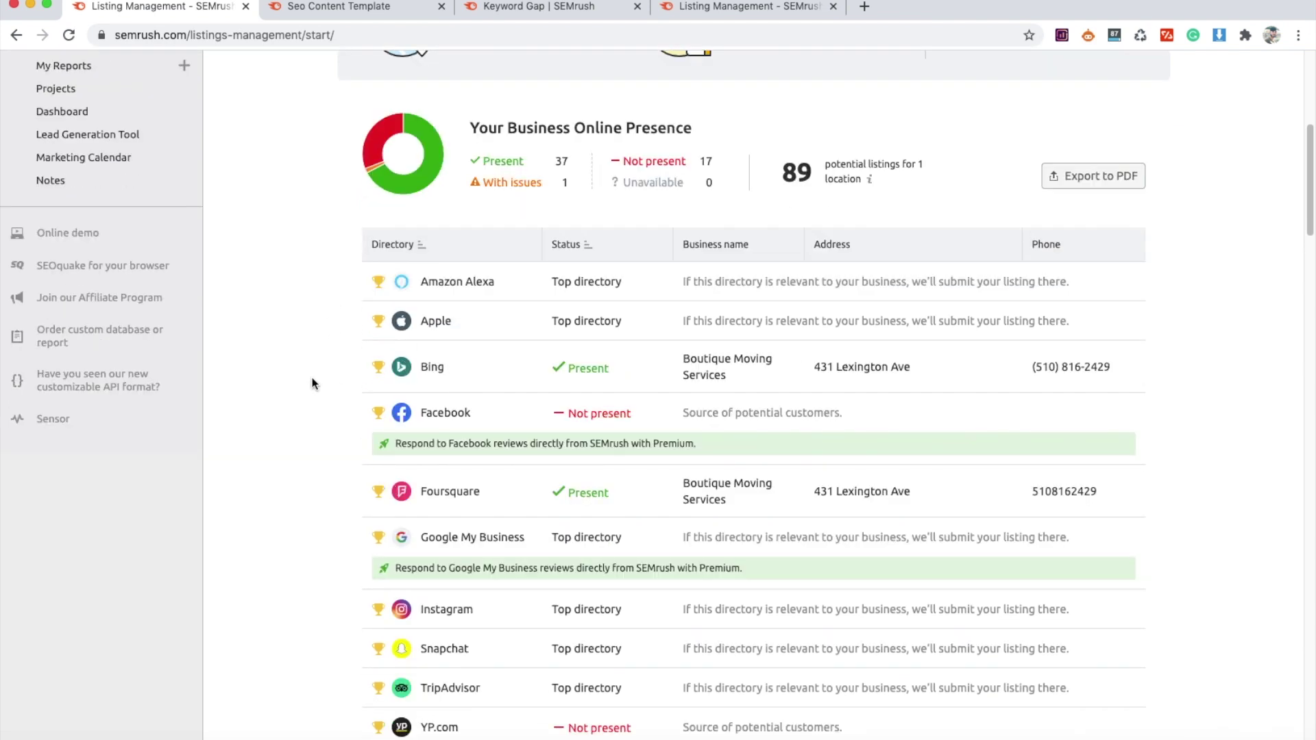
scroll(312, 380, "down", 1)
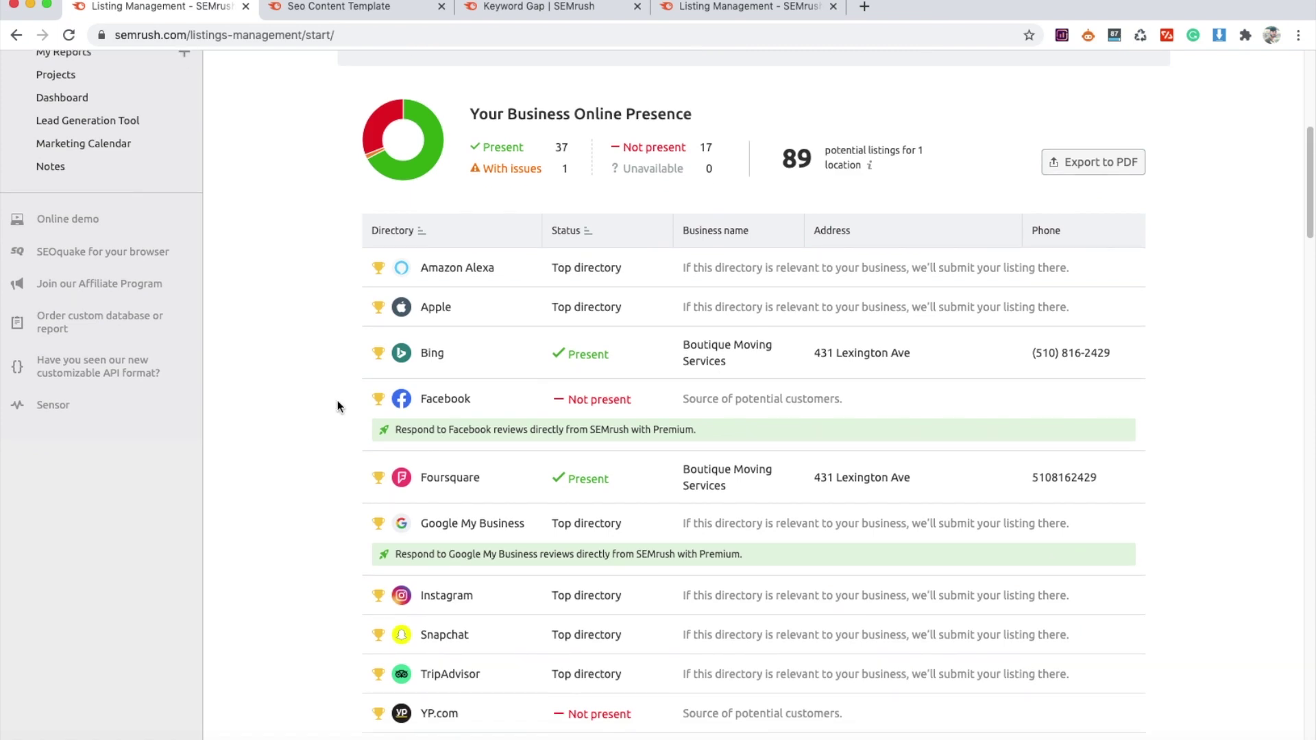
scroll(672, 622, "down", 5)
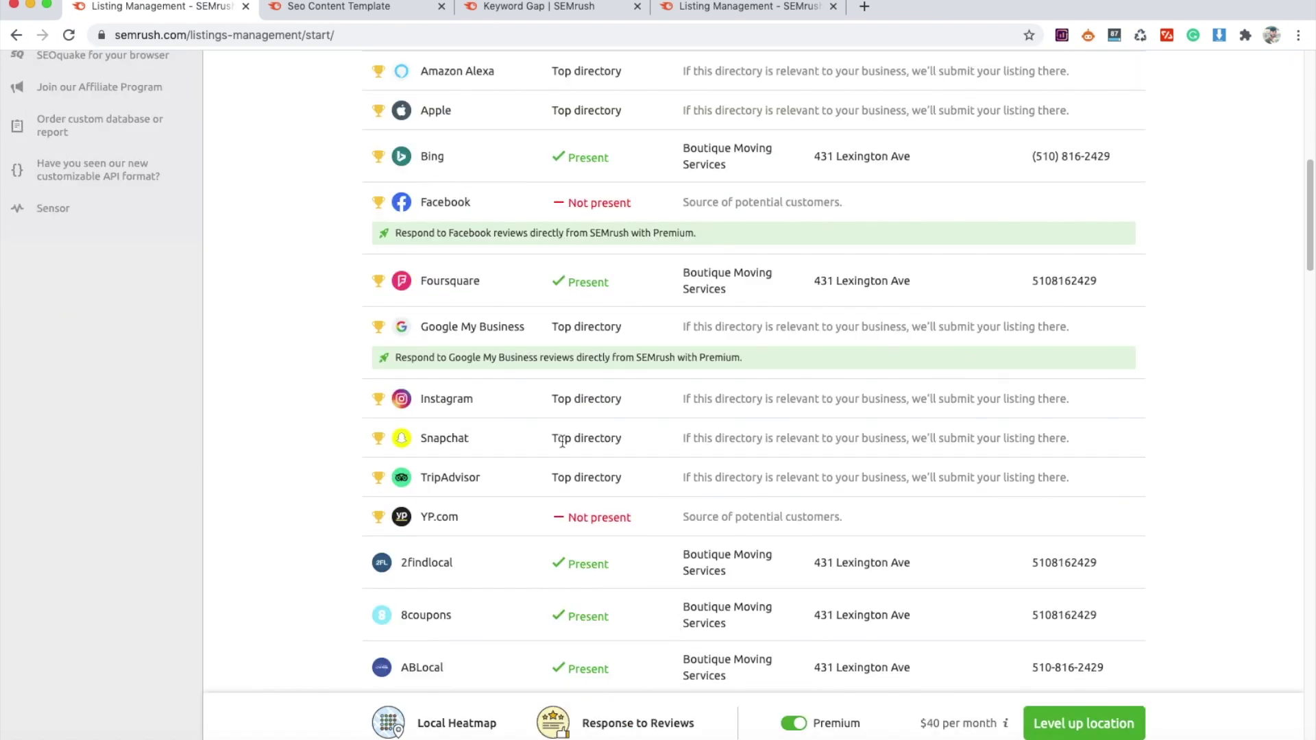
scroll(976, 484, "down", 6)
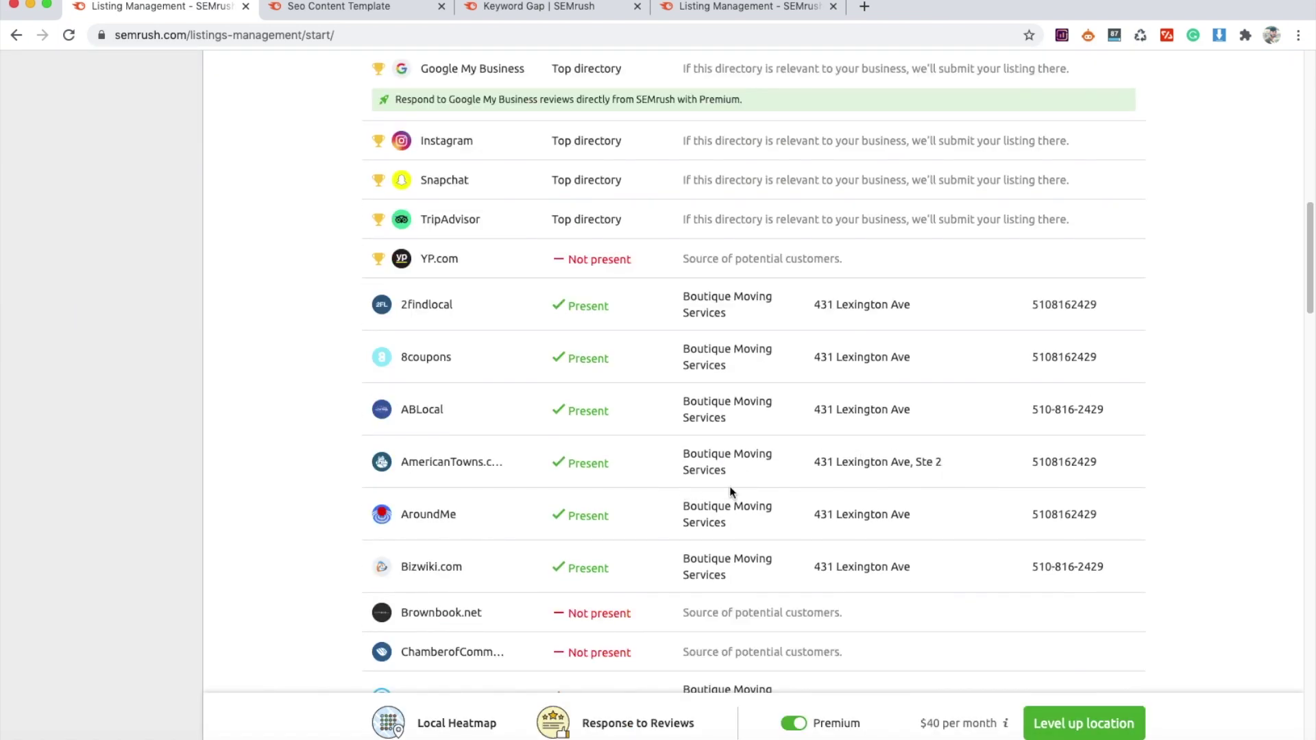
left_click_drag(679, 402, 1114, 419)
left_click(1130, 423)
scroll(1163, 527, "up", 10)
scroll(1159, 527, "up", 2)
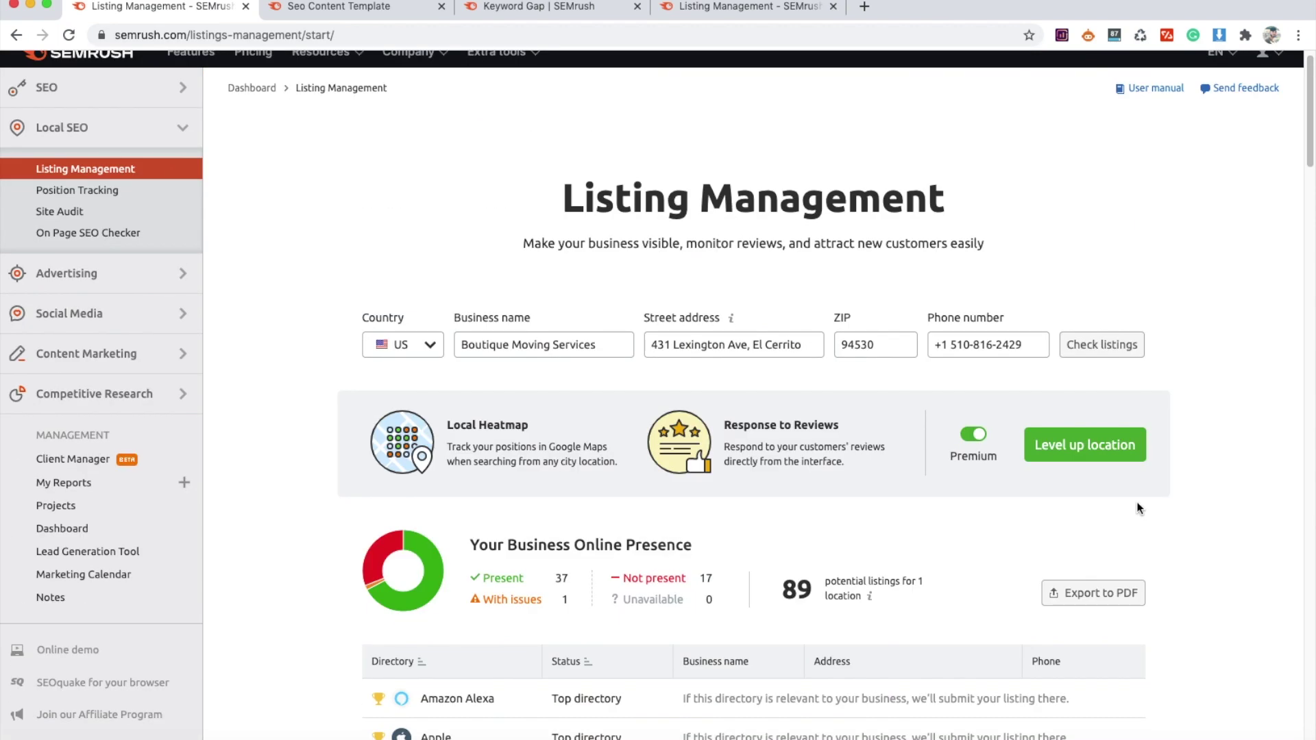
scroll(305, 391, "up", 1)
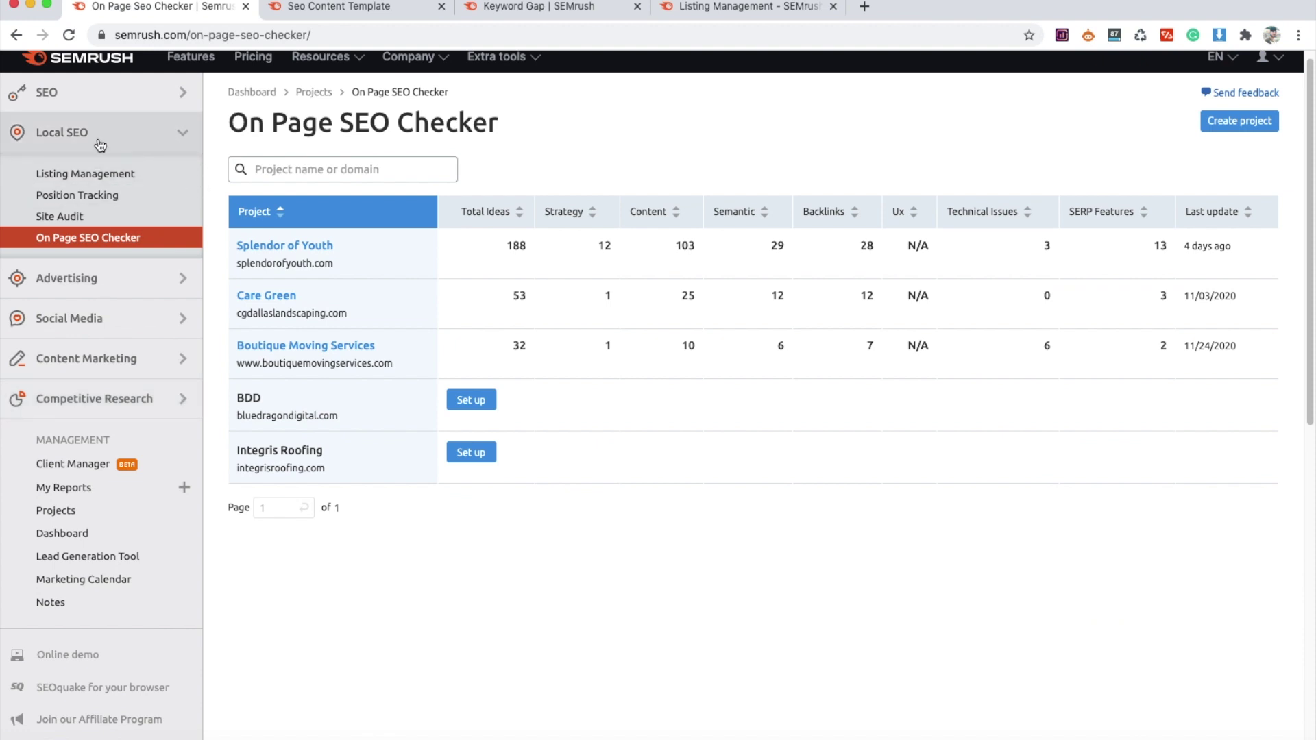
Step: Open the SEO Content Template tool under Content Marketing and view the recent template for the keyword "bay area movers"
left_click(183, 368)
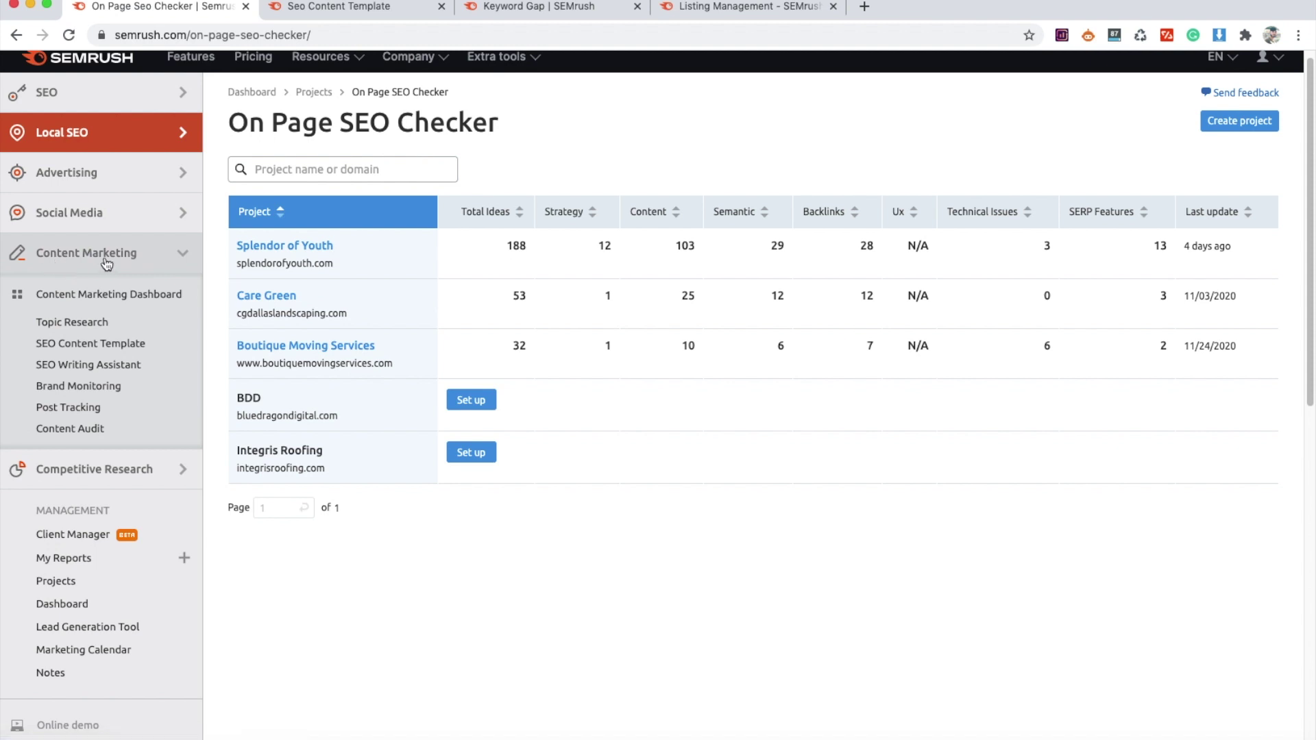
left_click(84, 348)
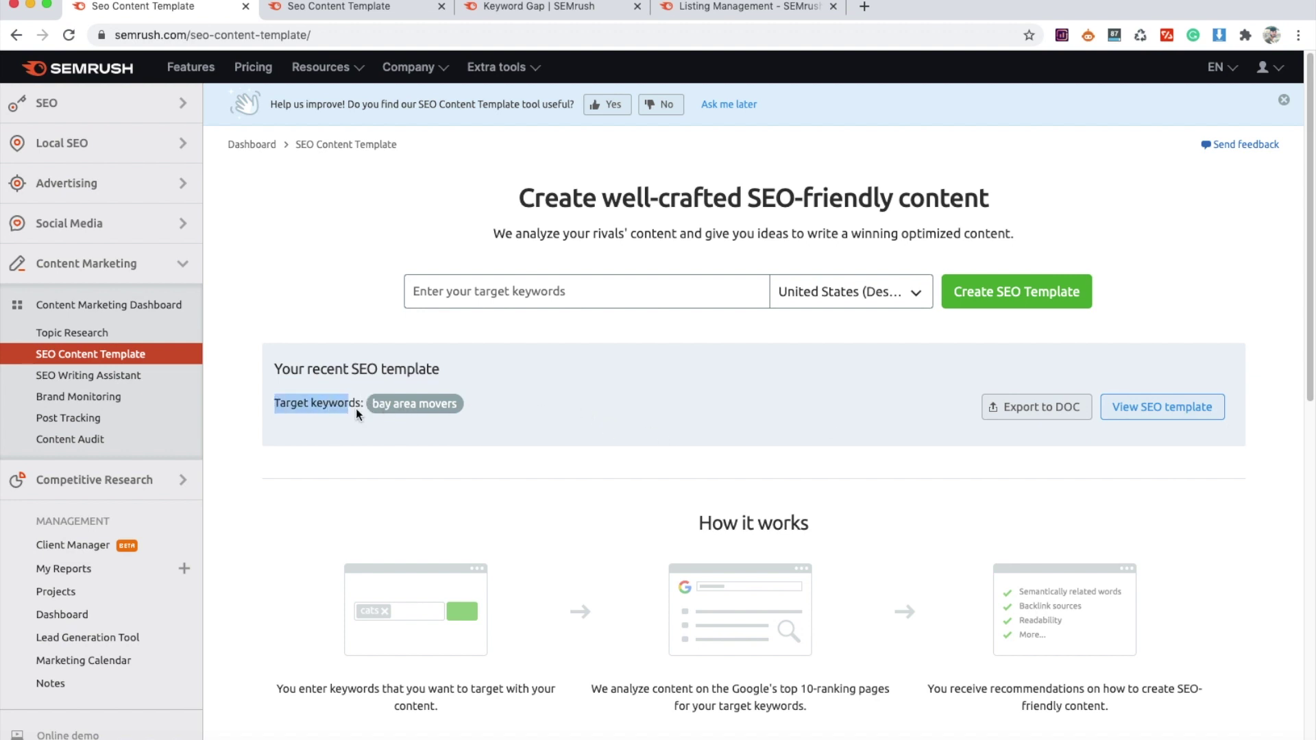
left_click(473, 402)
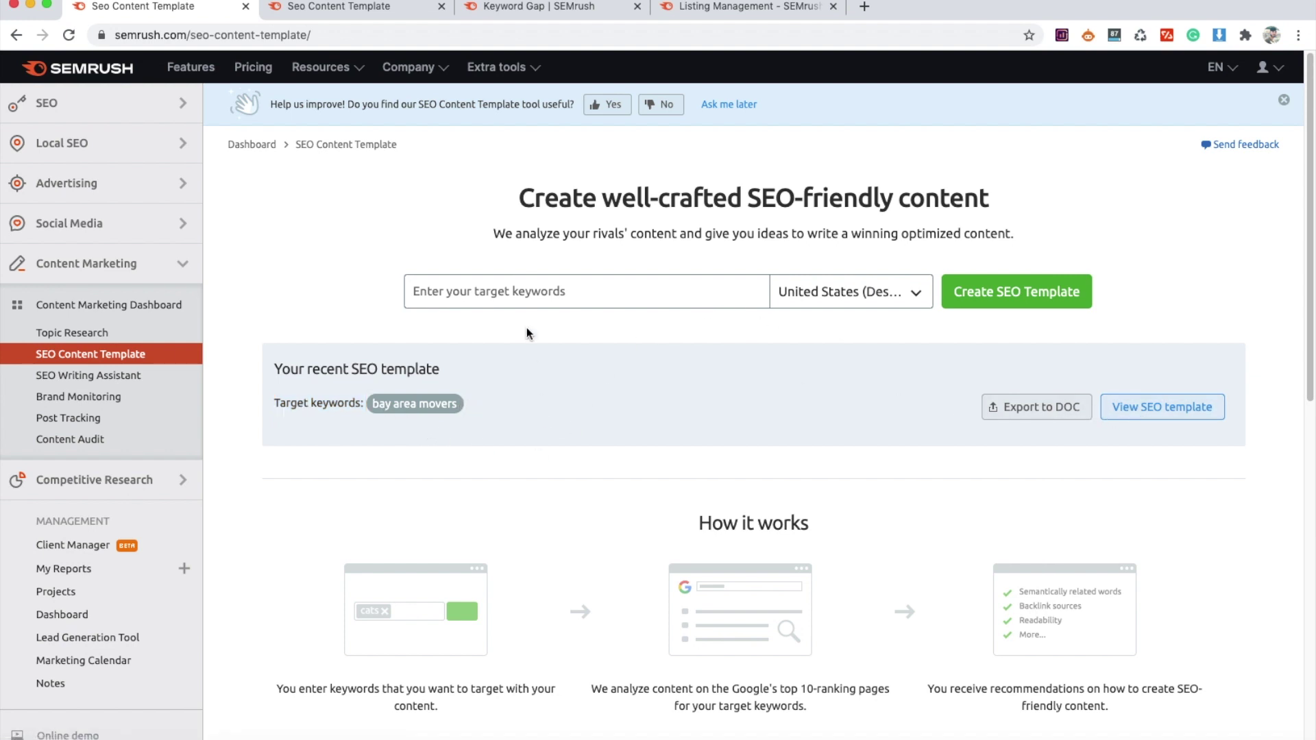
left_click(507, 289)
left_click(1112, 404)
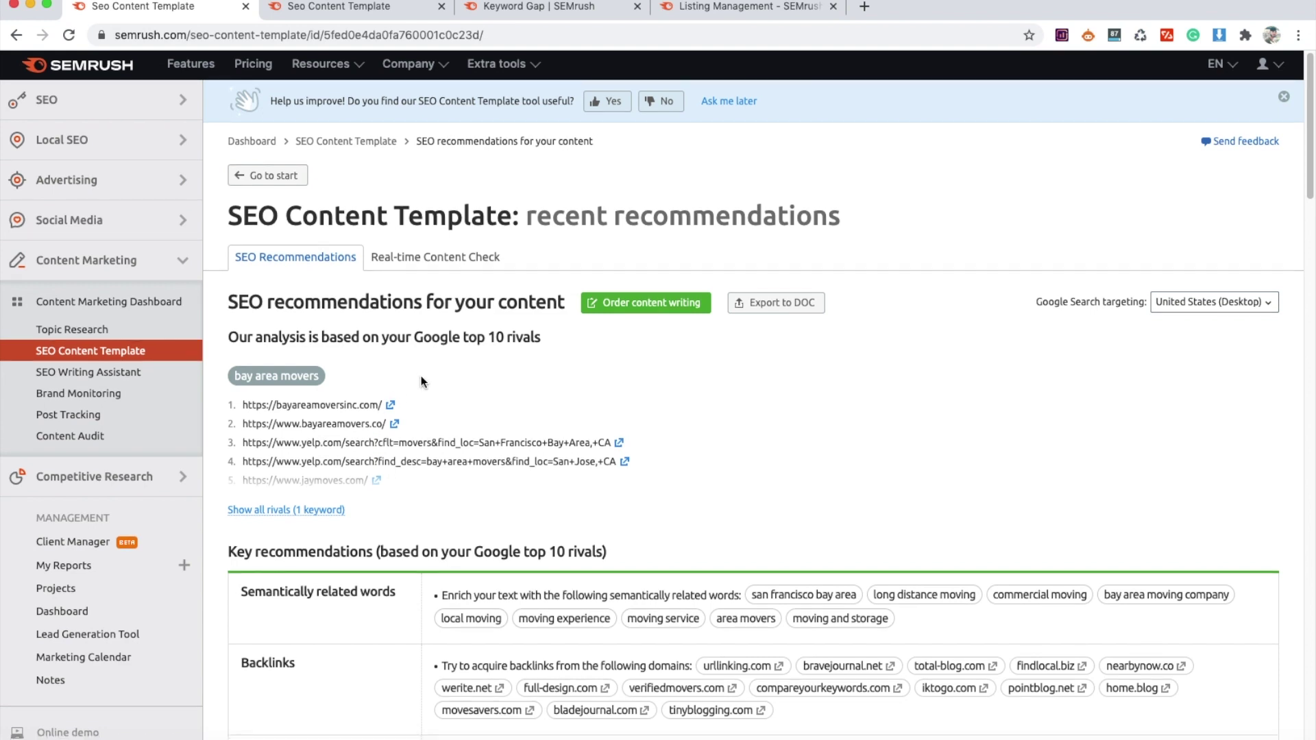
Step: Examine the Google top 10 rivals and key recommendations, highlighting the semantically related words heading and reviewing the suggested backlink domains
scroll(420, 376, "down", 3)
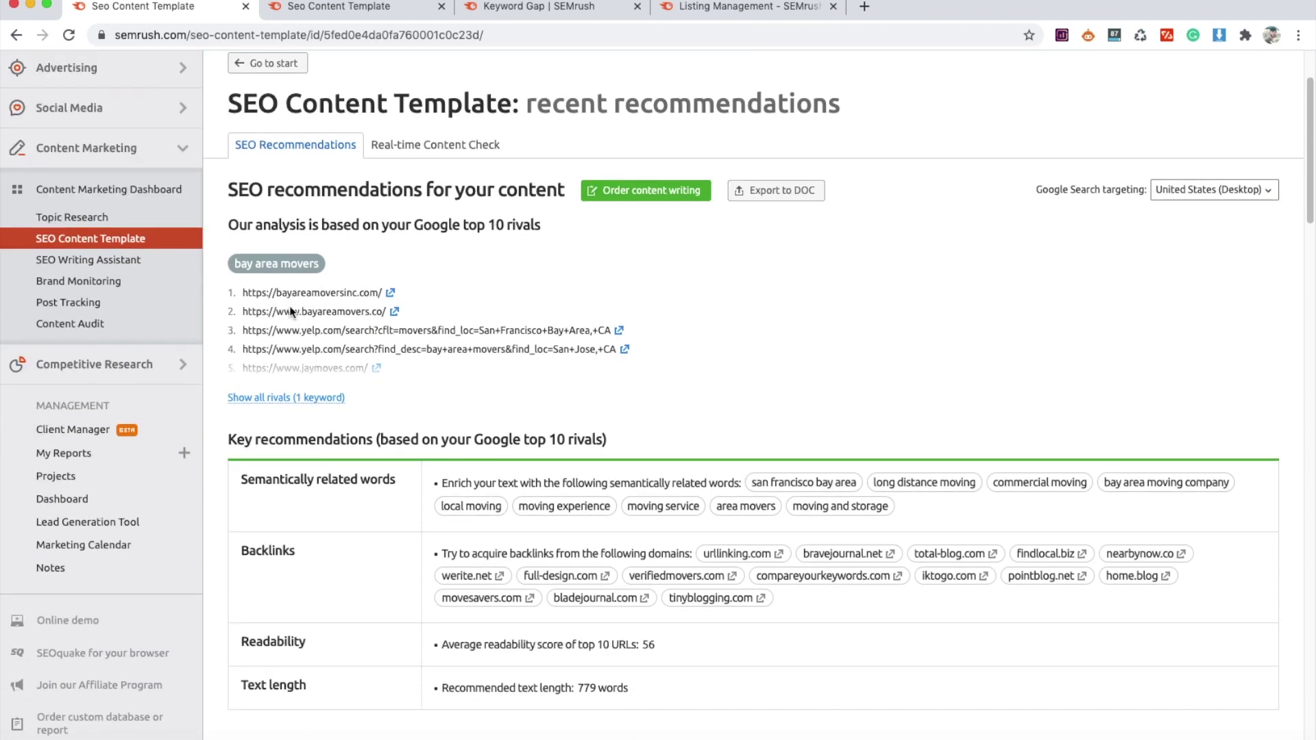
scroll(306, 318, "down", 3)
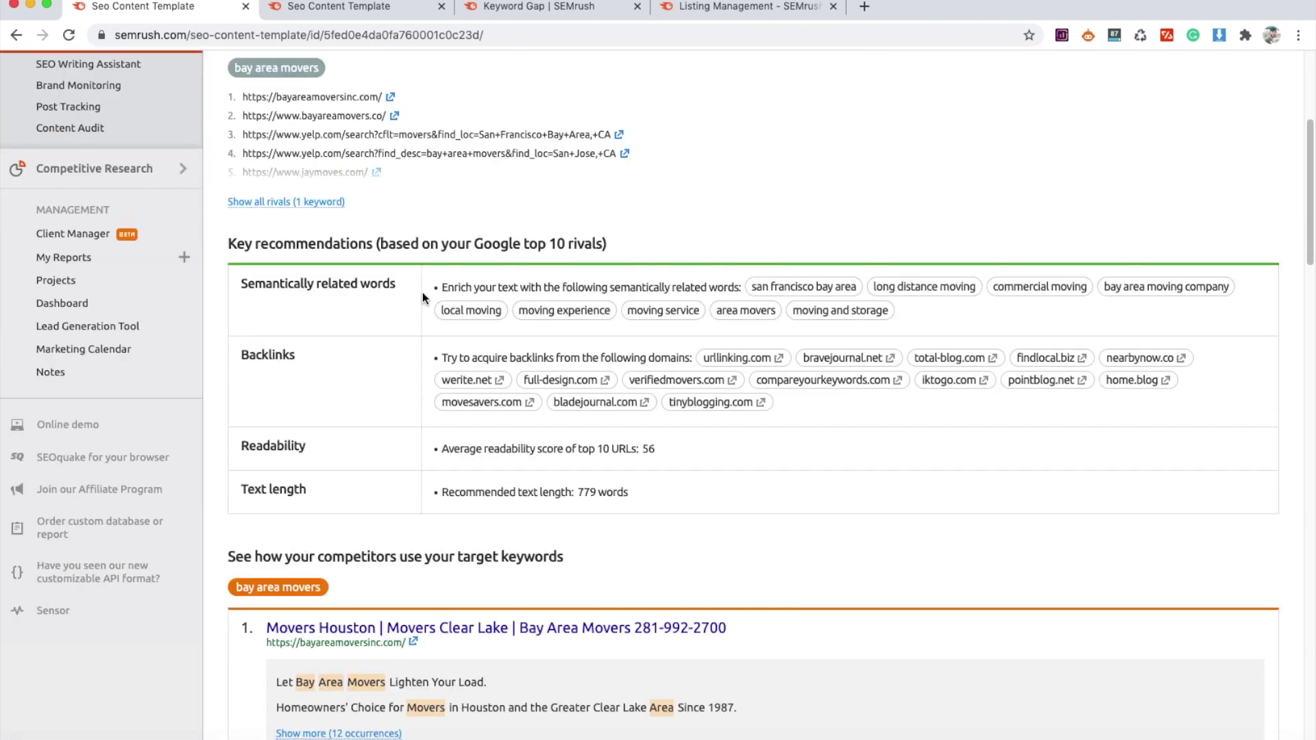
left_click_drag(239, 284, 403, 292)
left_click(405, 293)
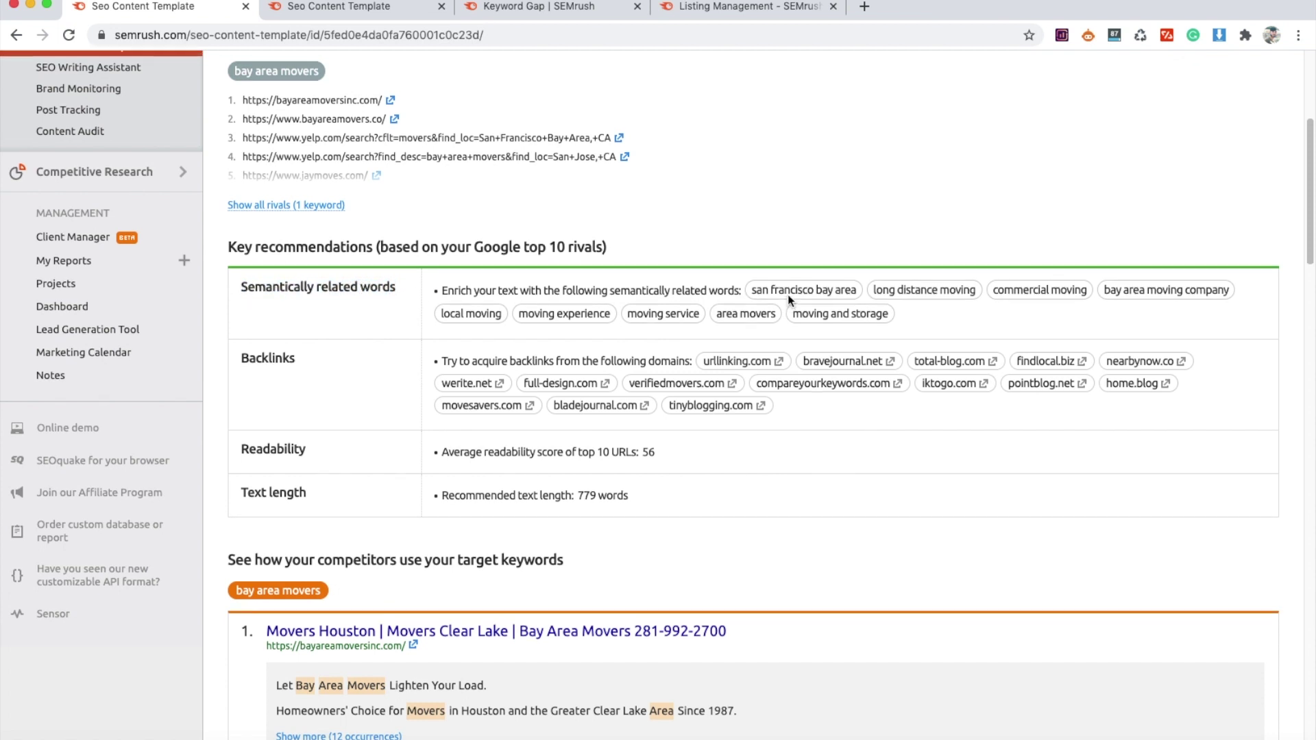
scroll(891, 298, "up", 1)
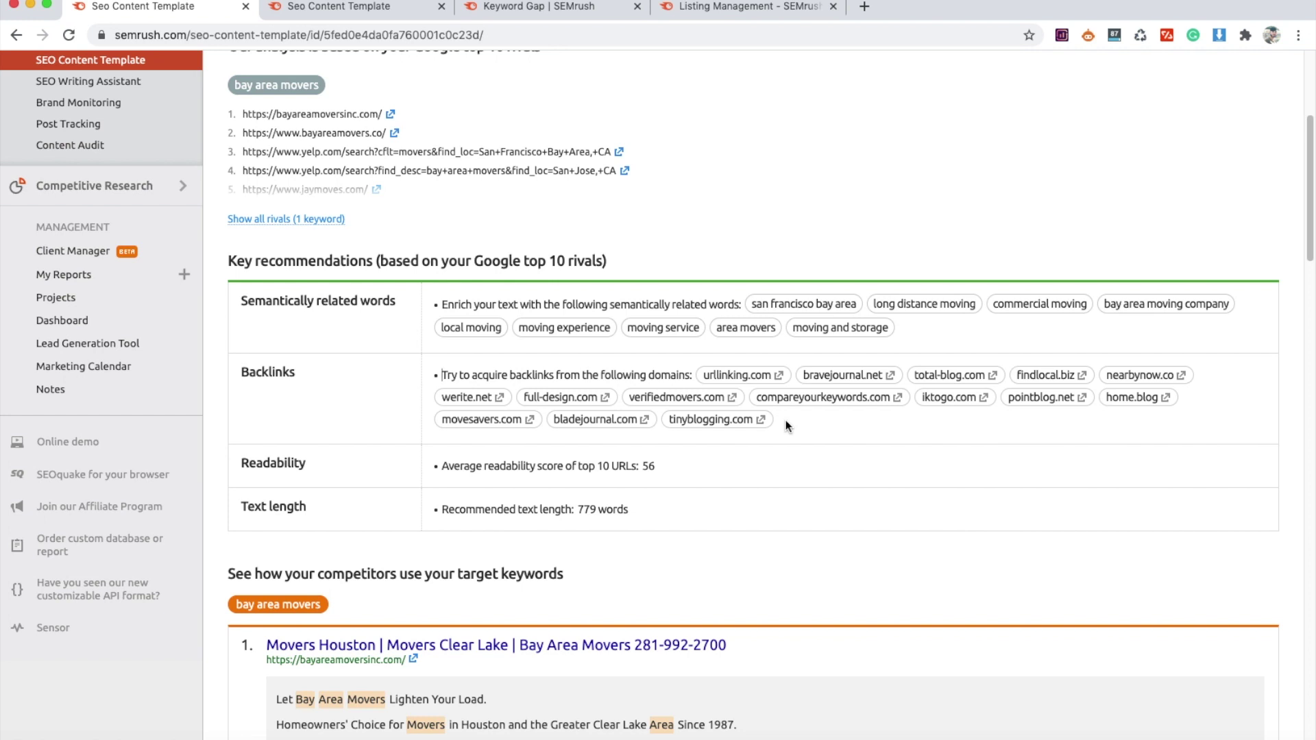
Step: Inspect the readability and text length recommendations, highlighting the whole recommended text length row
scroll(786, 425, "down", 2)
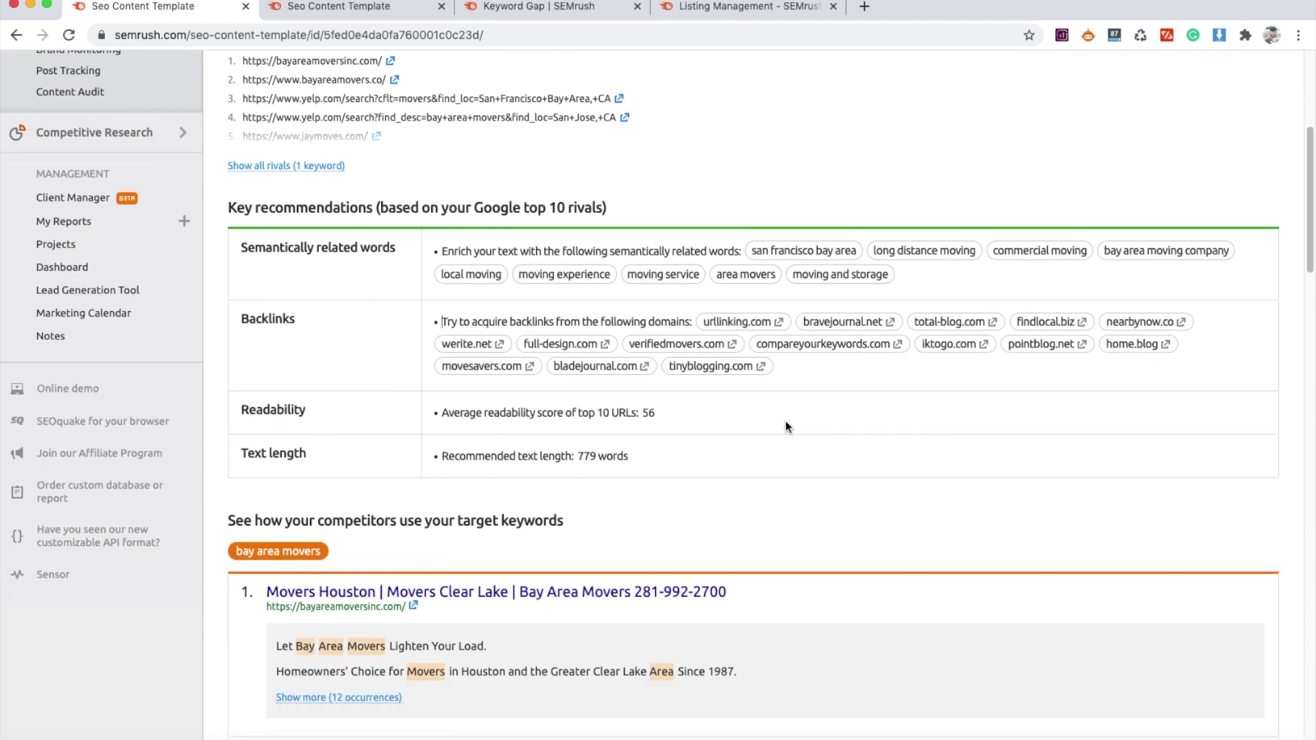
left_click_drag(443, 453, 674, 462)
left_click(583, 459)
left_click(630, 459)
left_click_drag(650, 461, 237, 459)
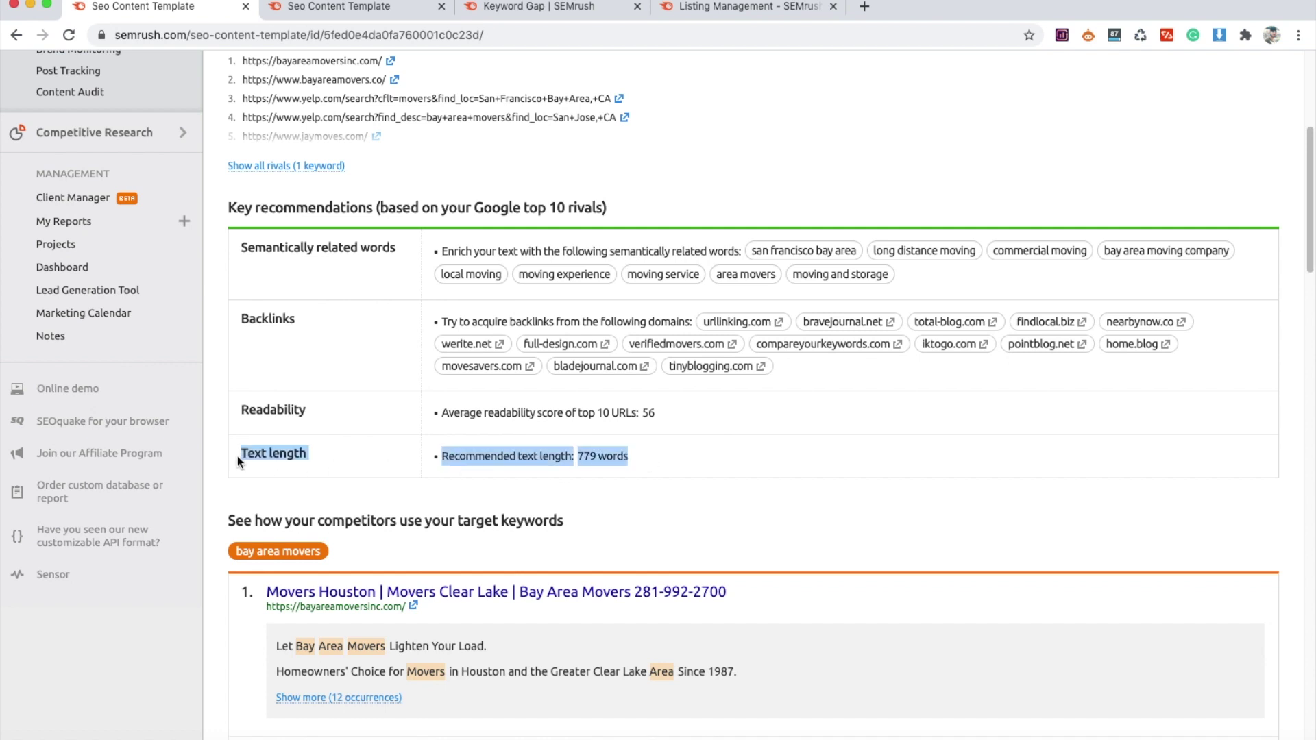
left_click(237, 455)
Step: Return to the start of the recommendations and open the Real-time Content Check for the bay area movers template
scroll(217, 459, "up", 1)
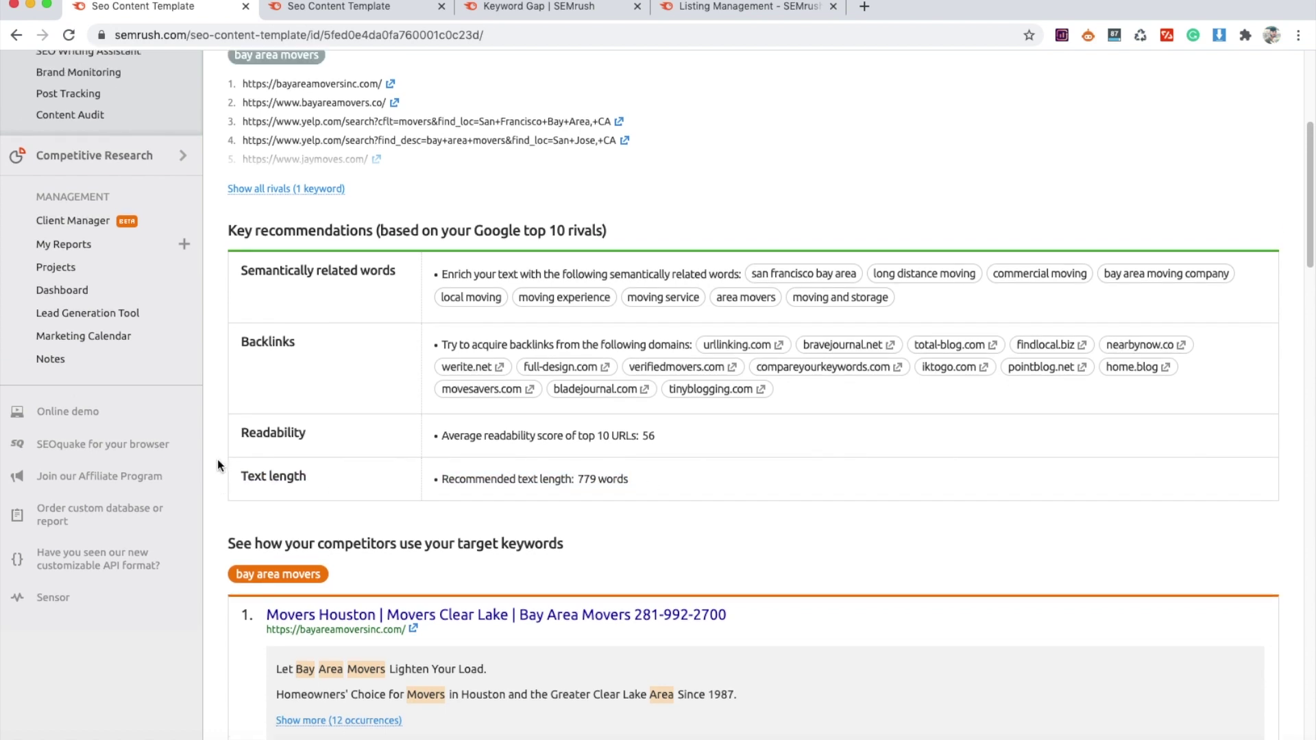
scroll(217, 461, "up", 3)
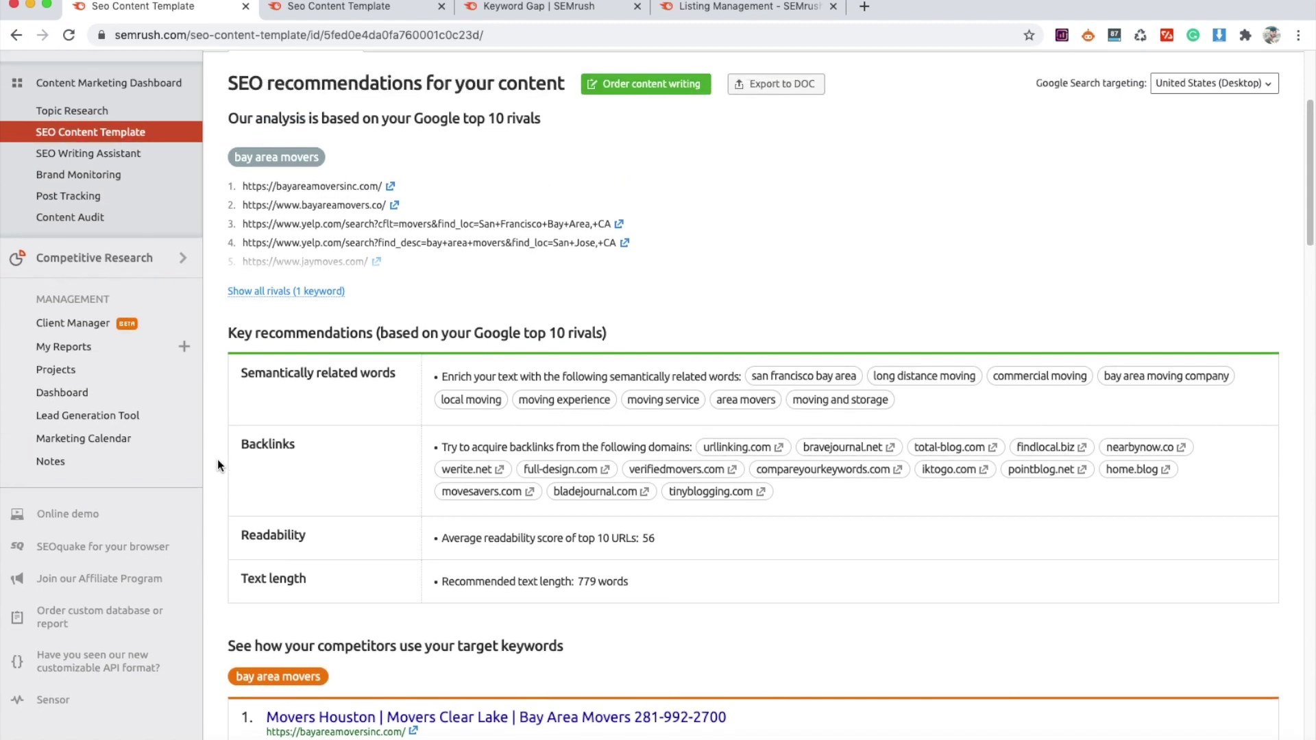
scroll(217, 465, "up", 2)
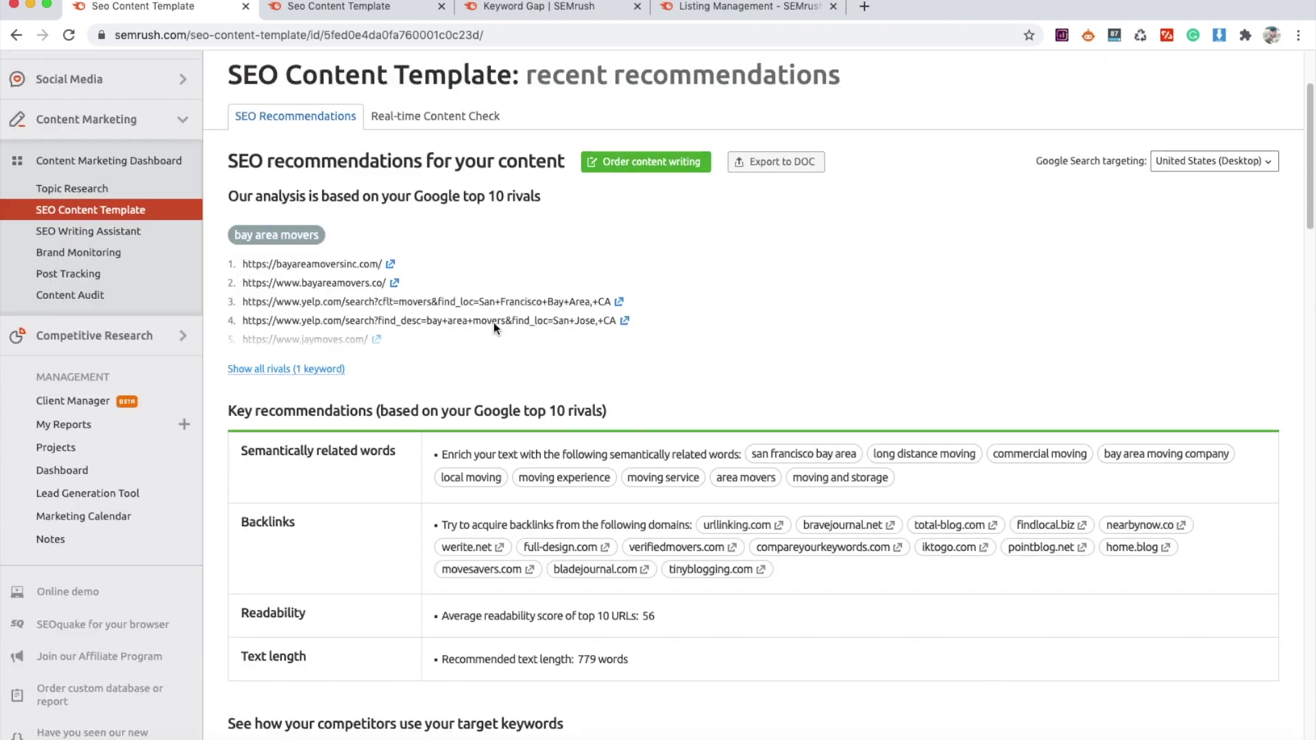
scroll(699, 286, "up", 4)
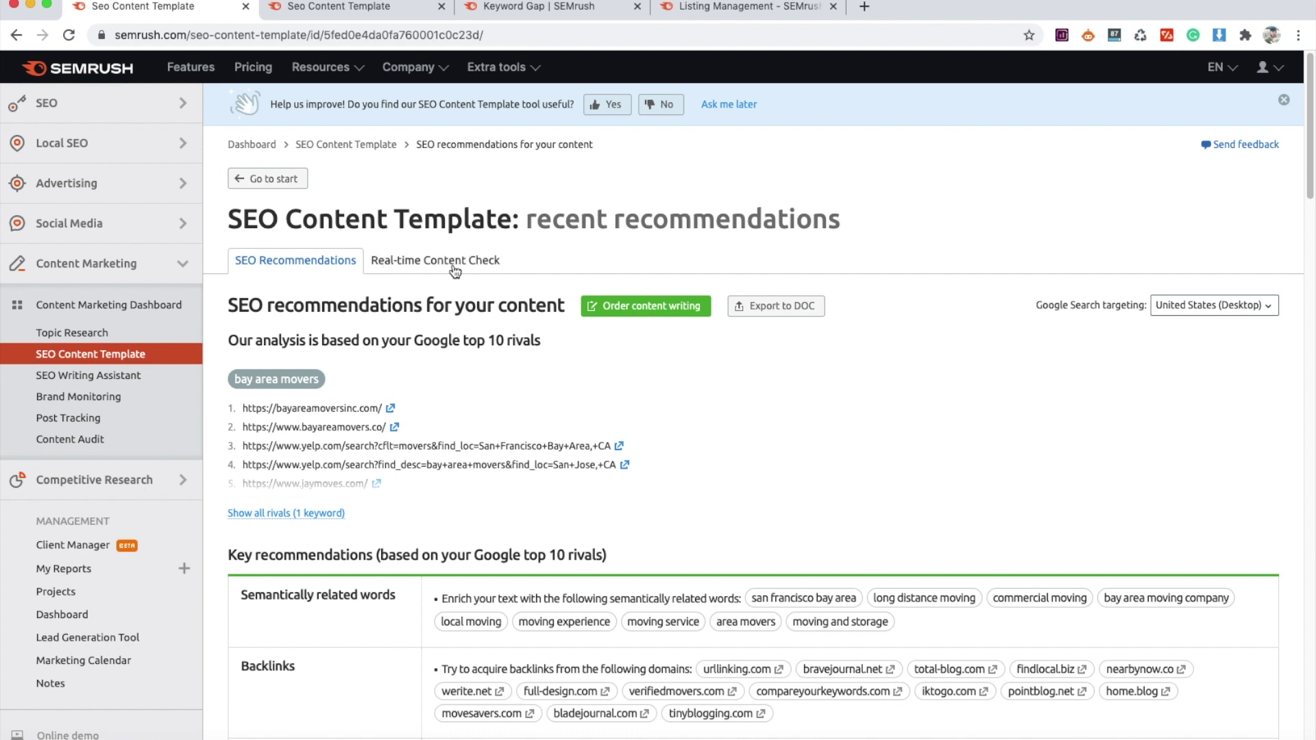
left_click(429, 271)
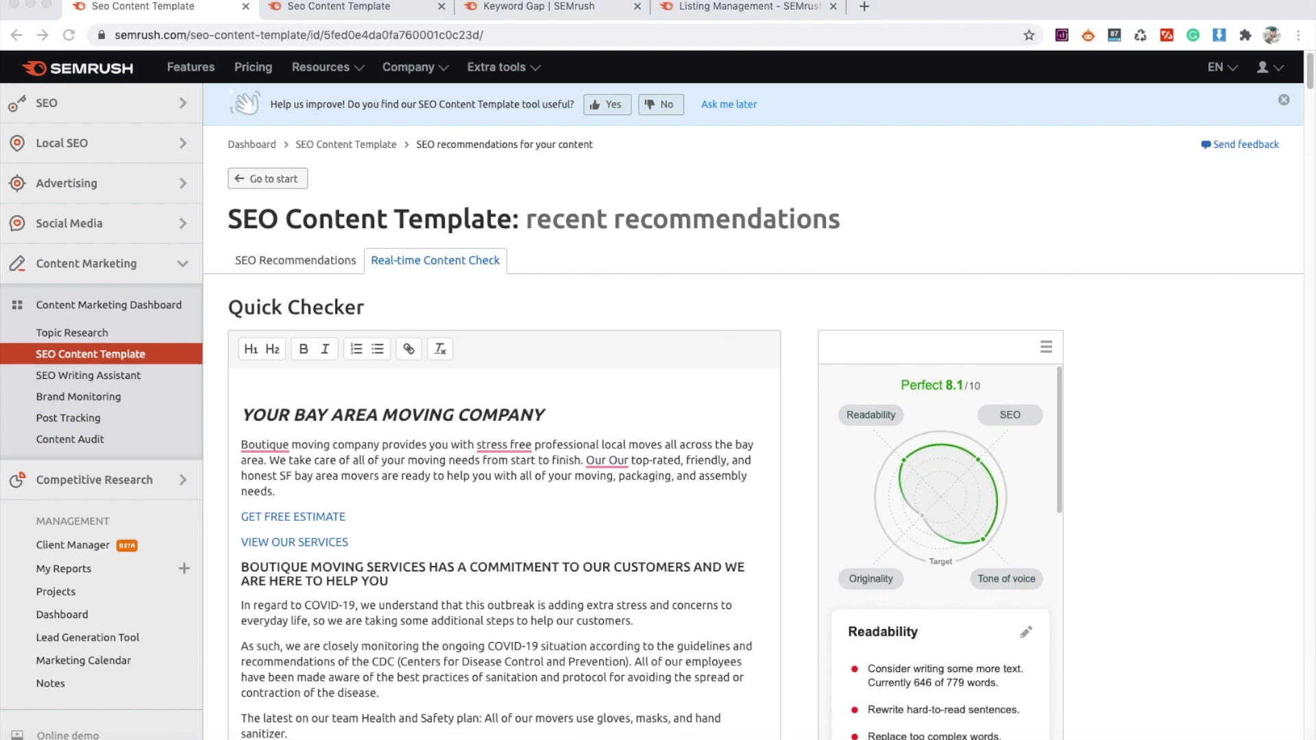
Step: Switch to the Boutique Moving Services website and review its homepage content from the hero section to the quote form and back
left_click(874, 14)
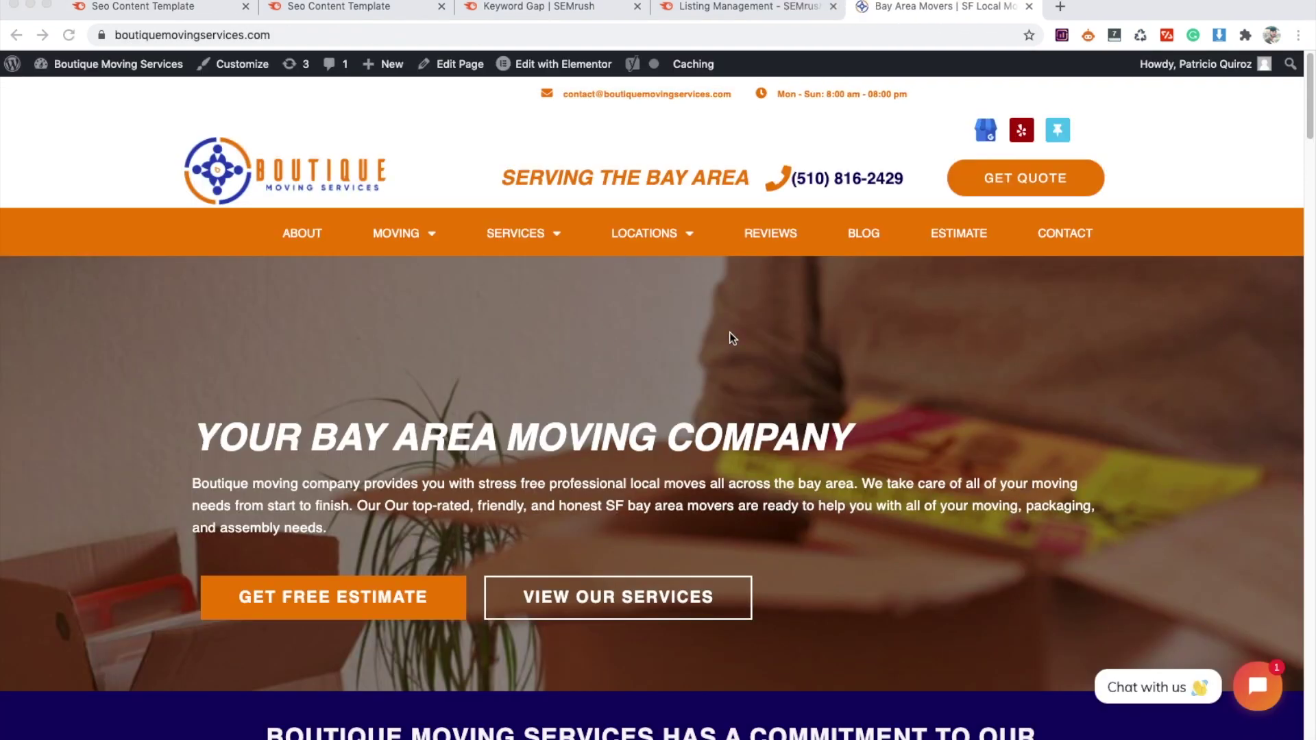
scroll(679, 402, "down", 20)
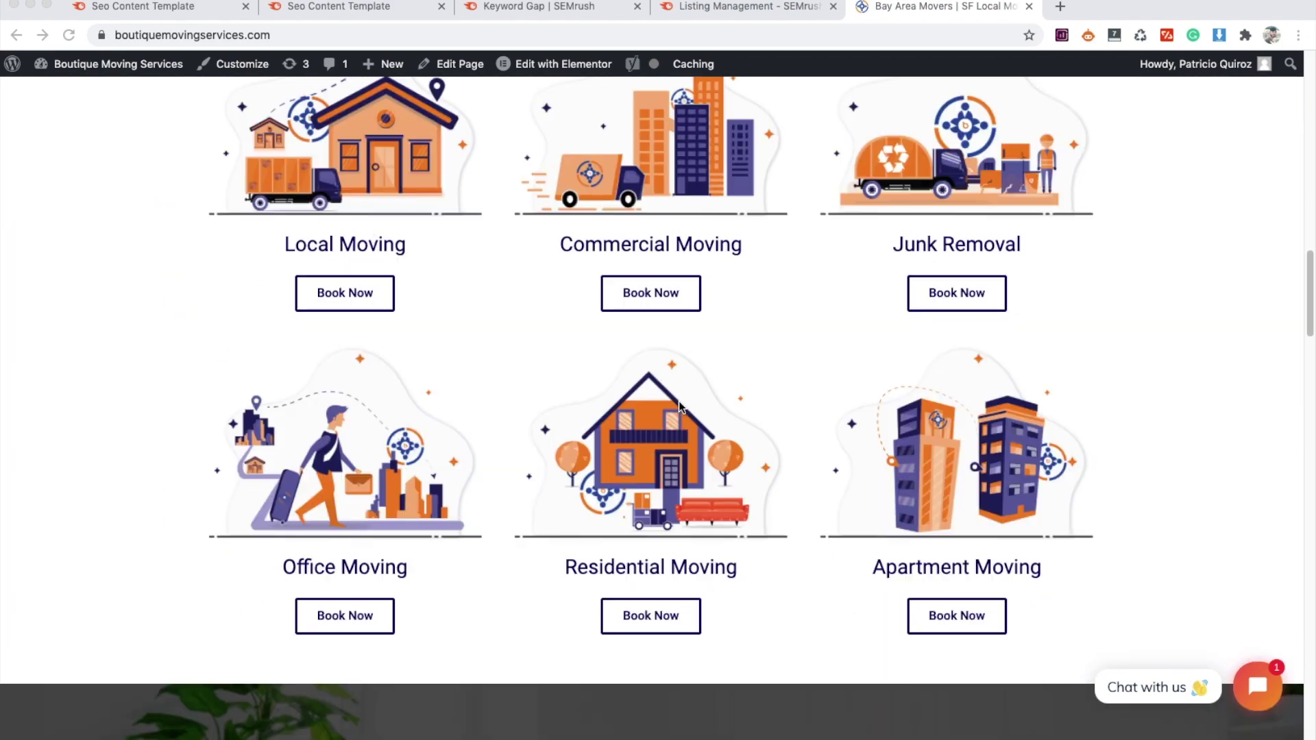
scroll(678, 403, "down", 15)
scroll(677, 403, "up", 12)
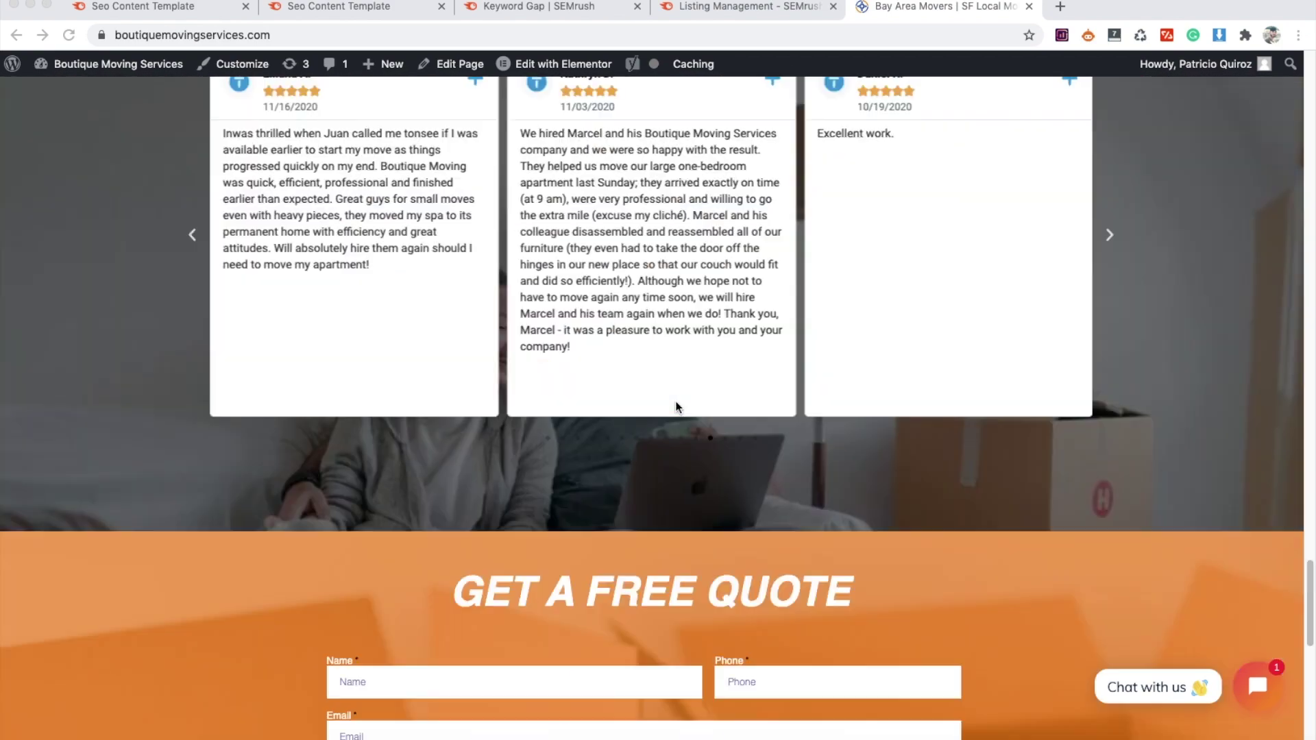
scroll(670, 407, "up", 20)
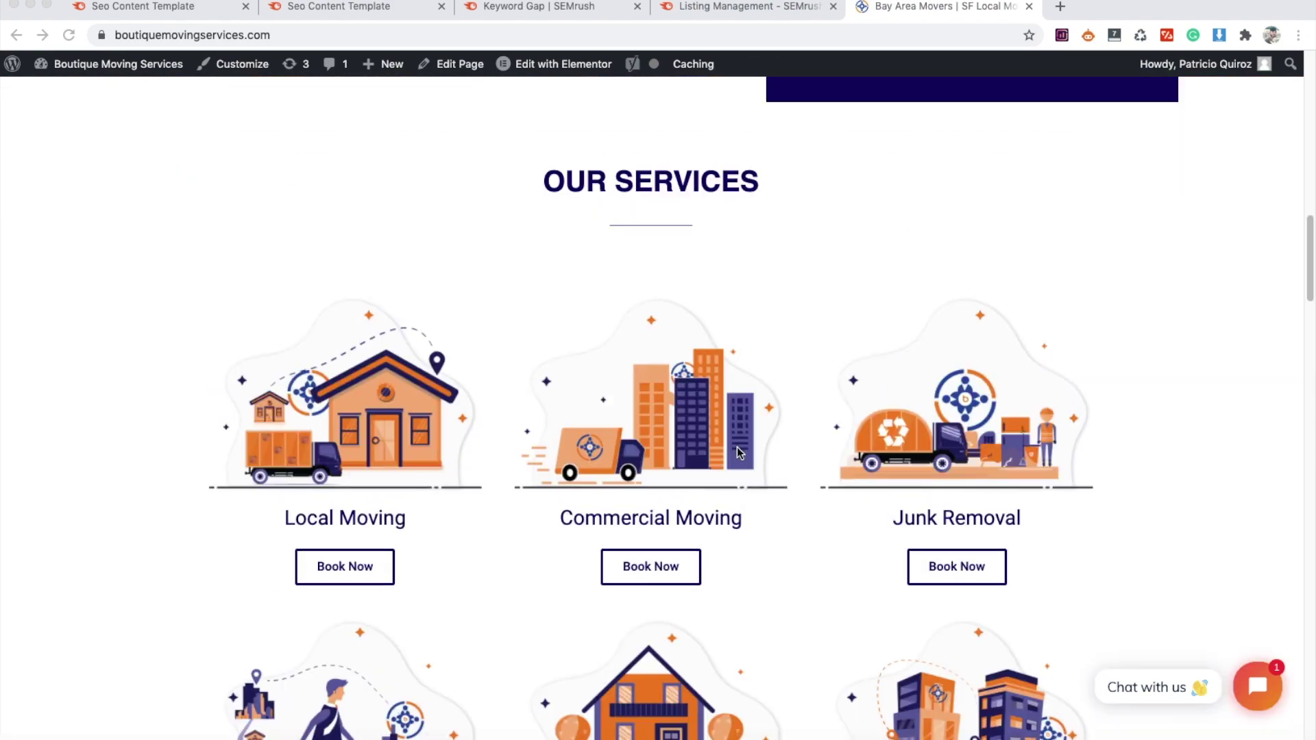
scroll(726, 446, "up", 15)
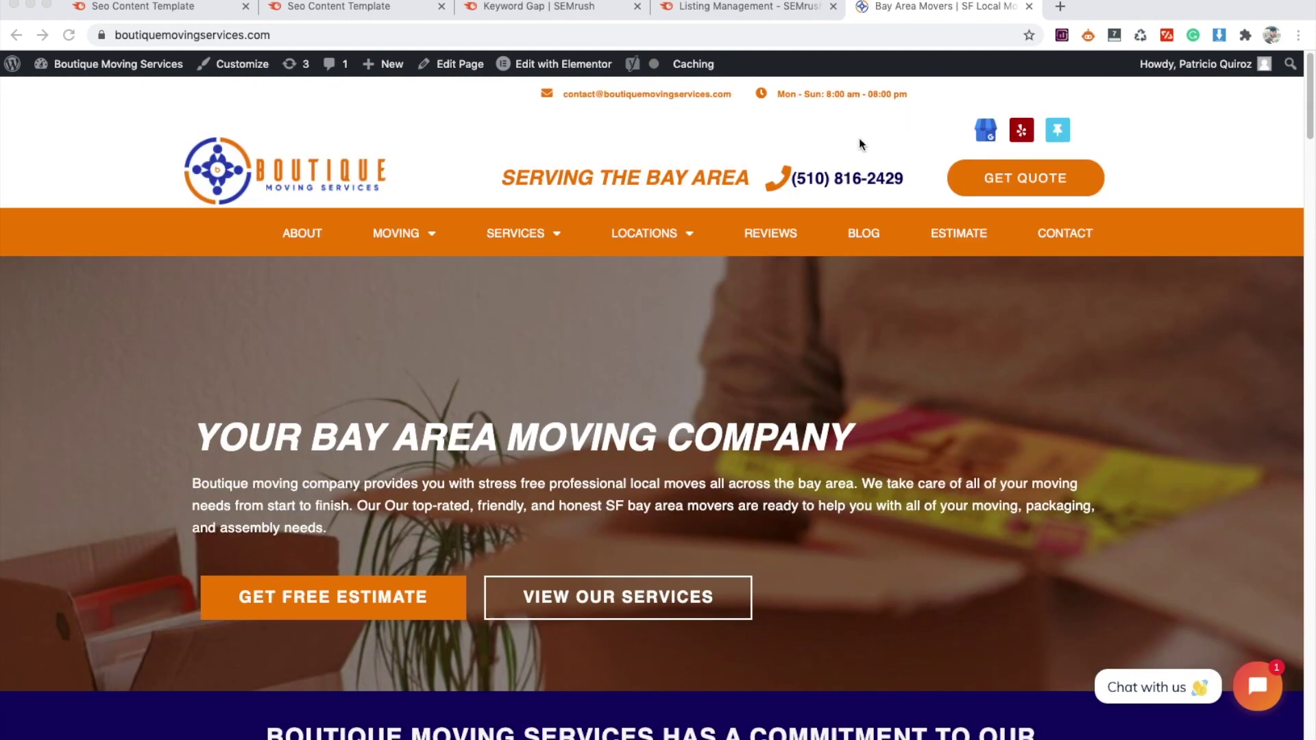
Step: Return to the SEMrush Real-time Content Check and inspect the Quick Checker text with its overall quality score and its explanation
left_click(190, 13)
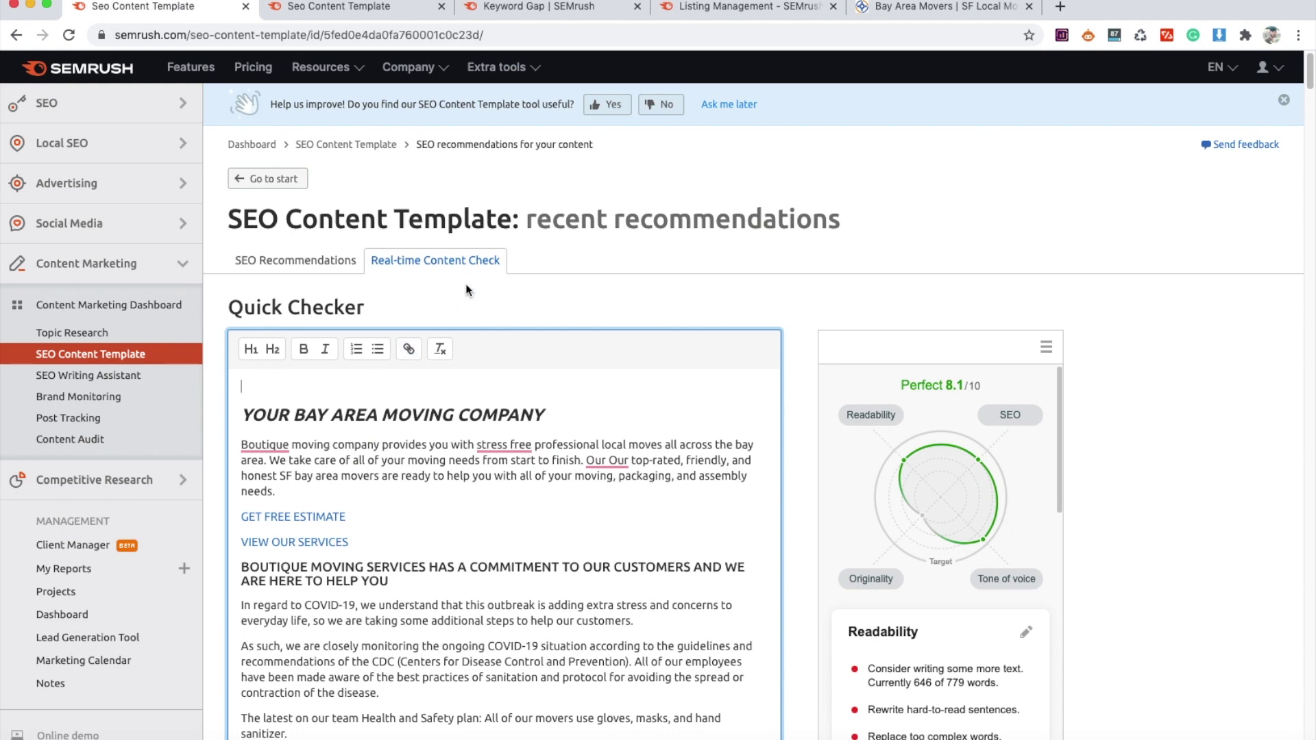
scroll(470, 289, "down", 2)
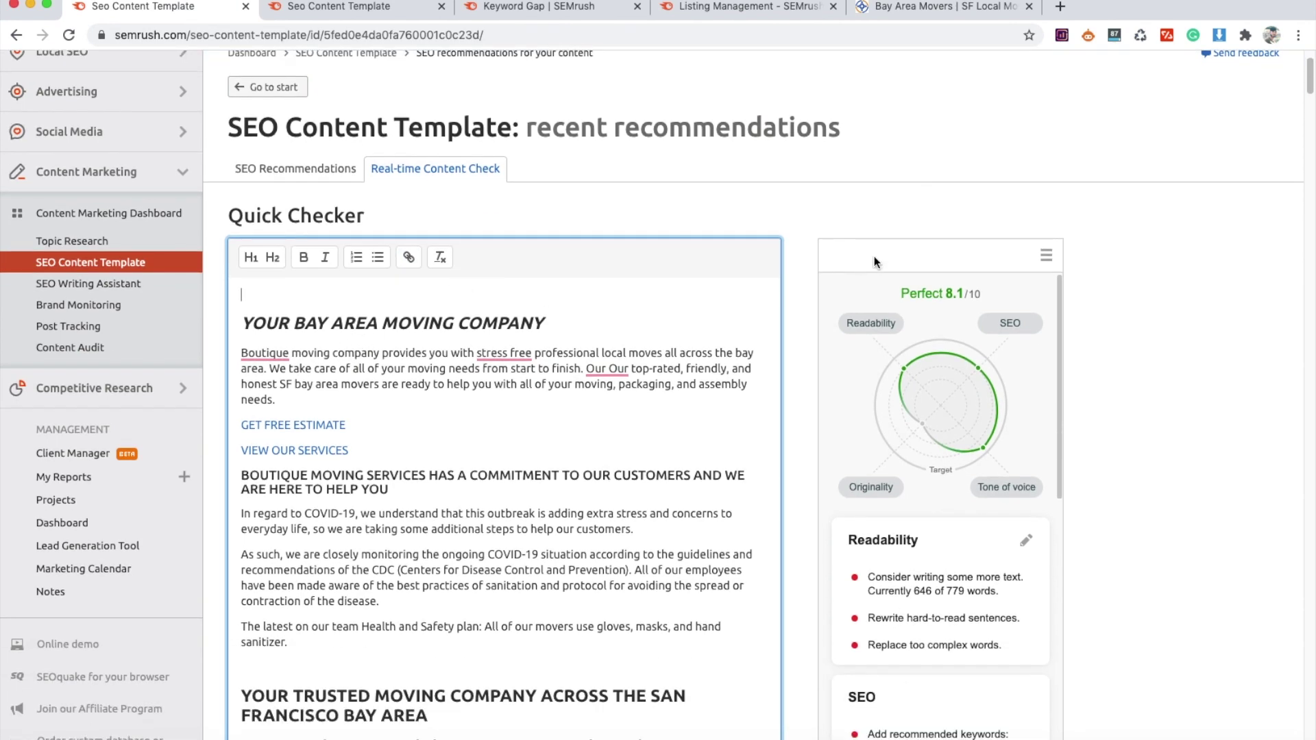
scroll(939, 302, "down", 1)
scroll(874, 277, "up", 2)
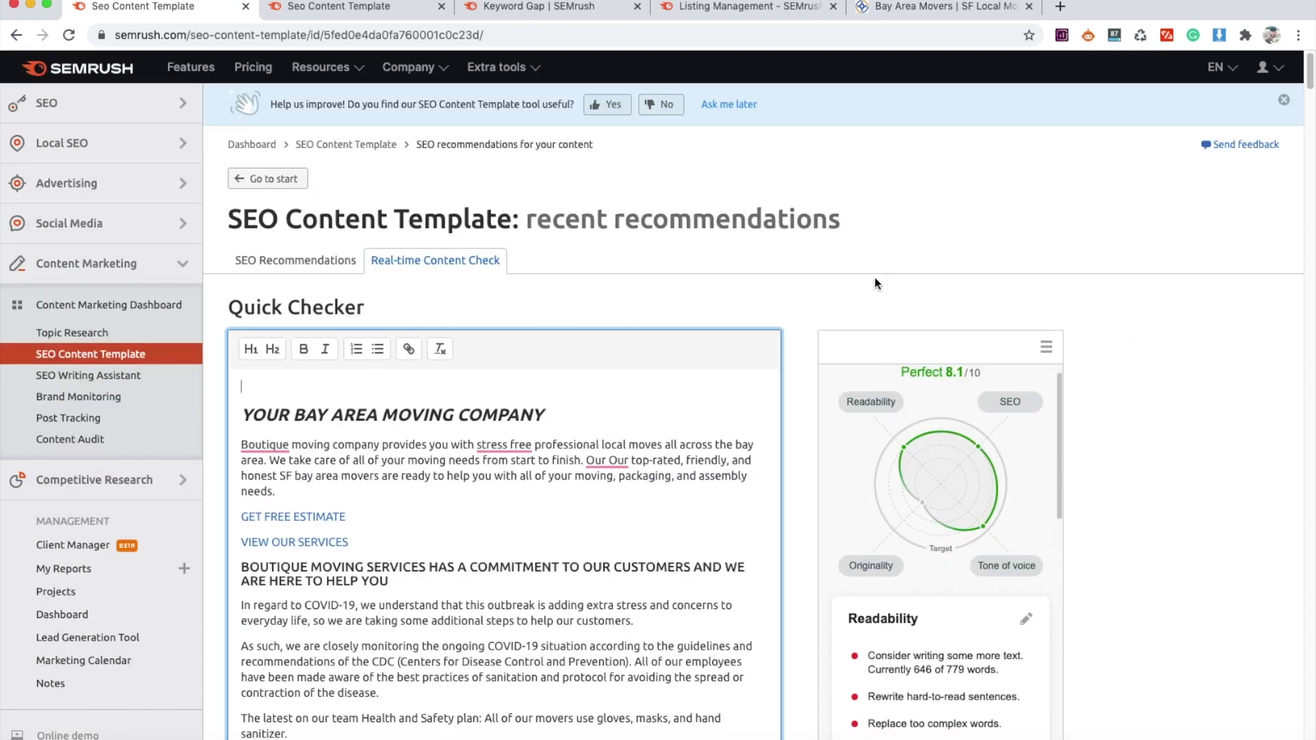
scroll(794, 294, "down", 3)
mouse_move(947, 216)
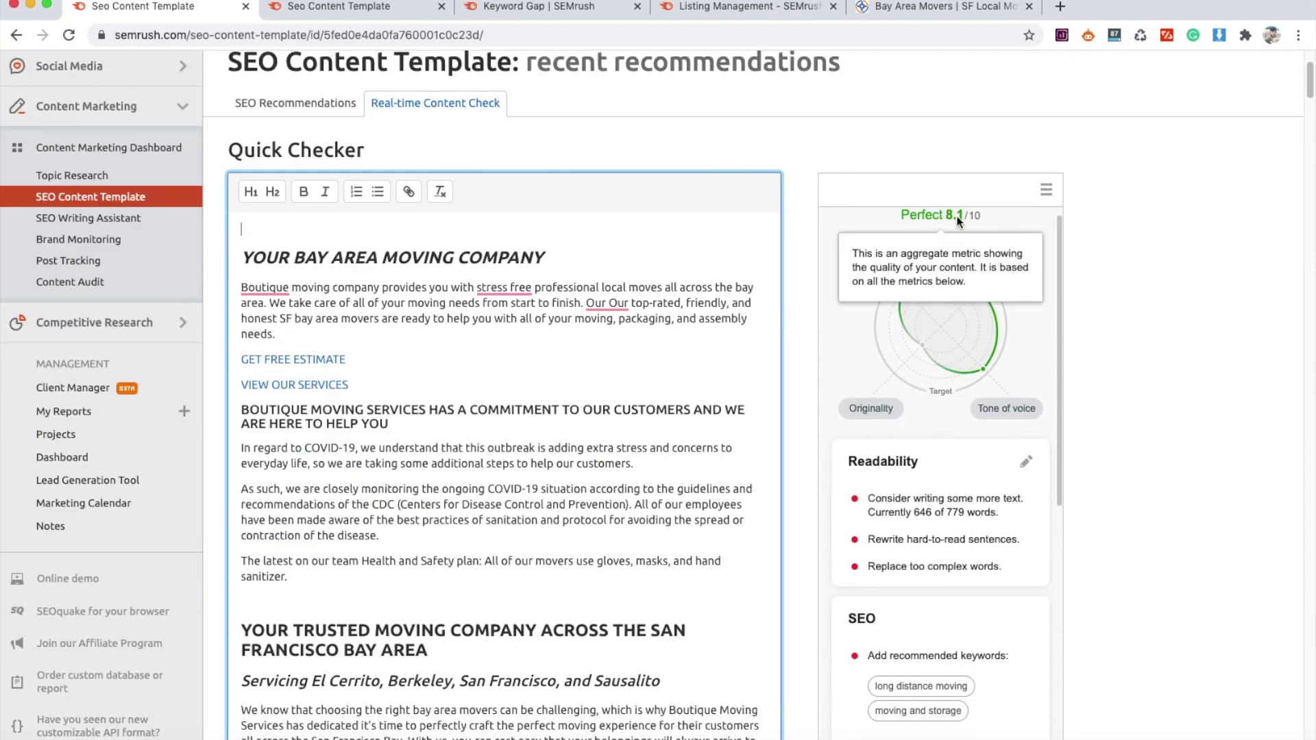
scroll(805, 217, "down", 1)
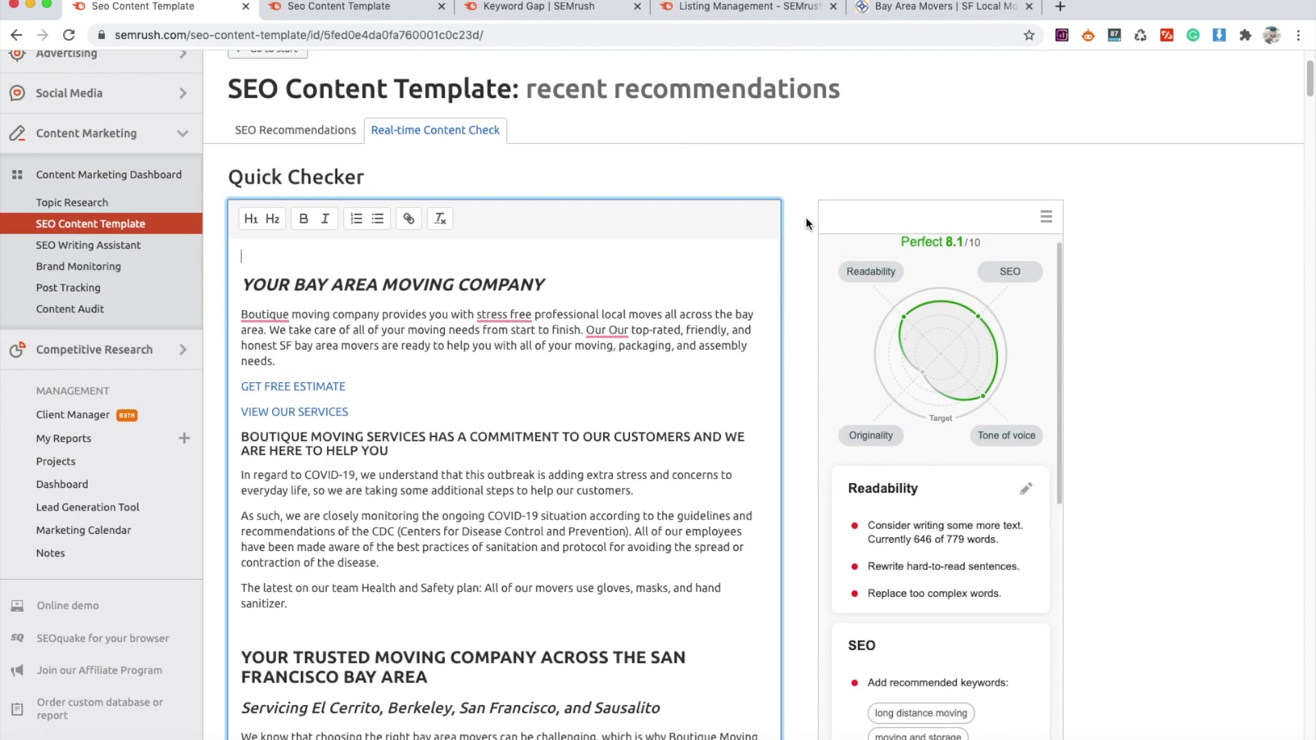
Step: Read the checker's Readability and SEO suggestions, from text length and sentence rewrites to recommended keywords and image alt attributes
scroll(805, 223, "down", 2)
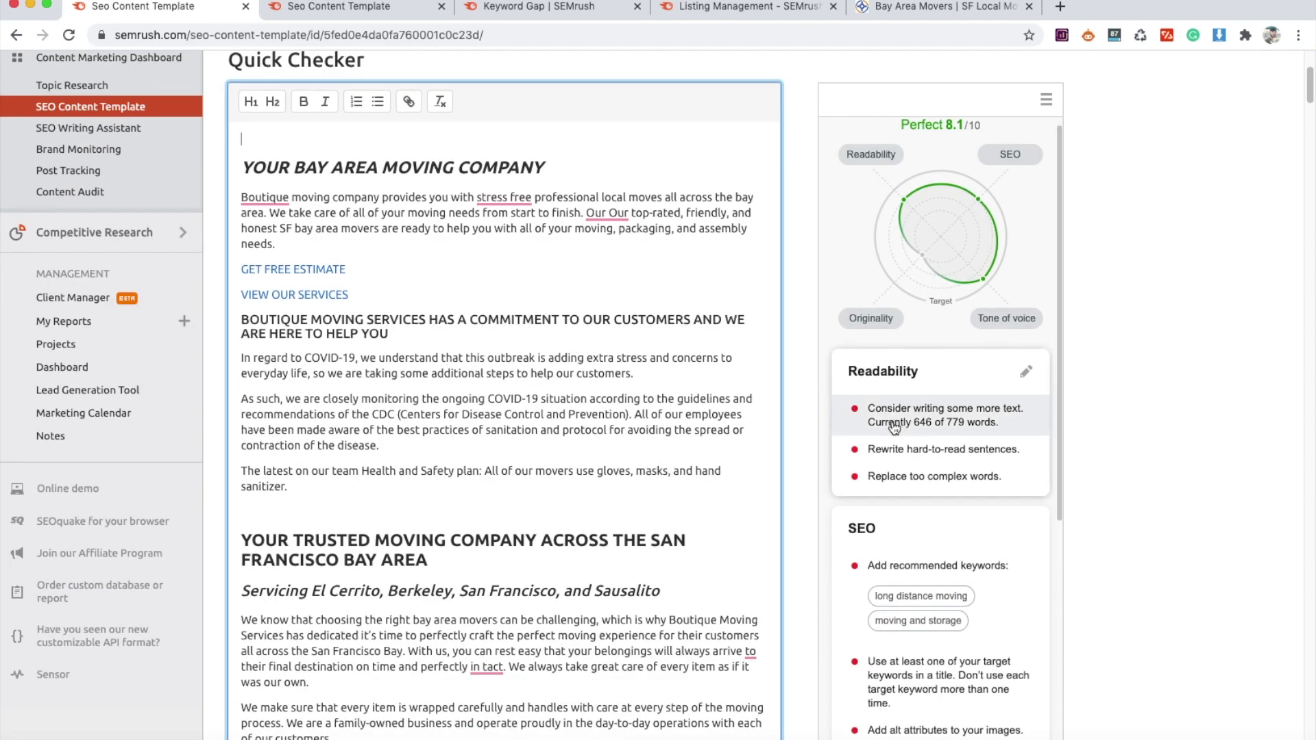
scroll(909, 395, "down", 1)
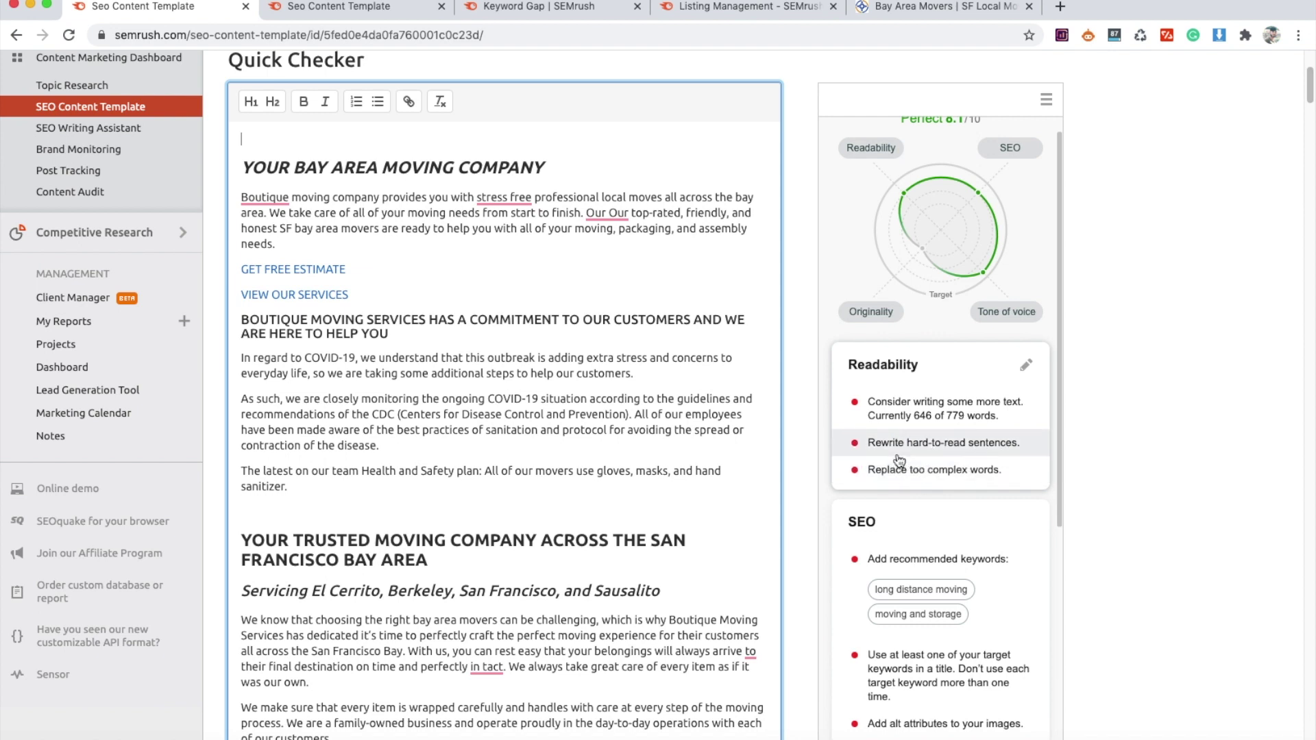
scroll(899, 460, "down", 2)
scroll(878, 411, "down", 4)
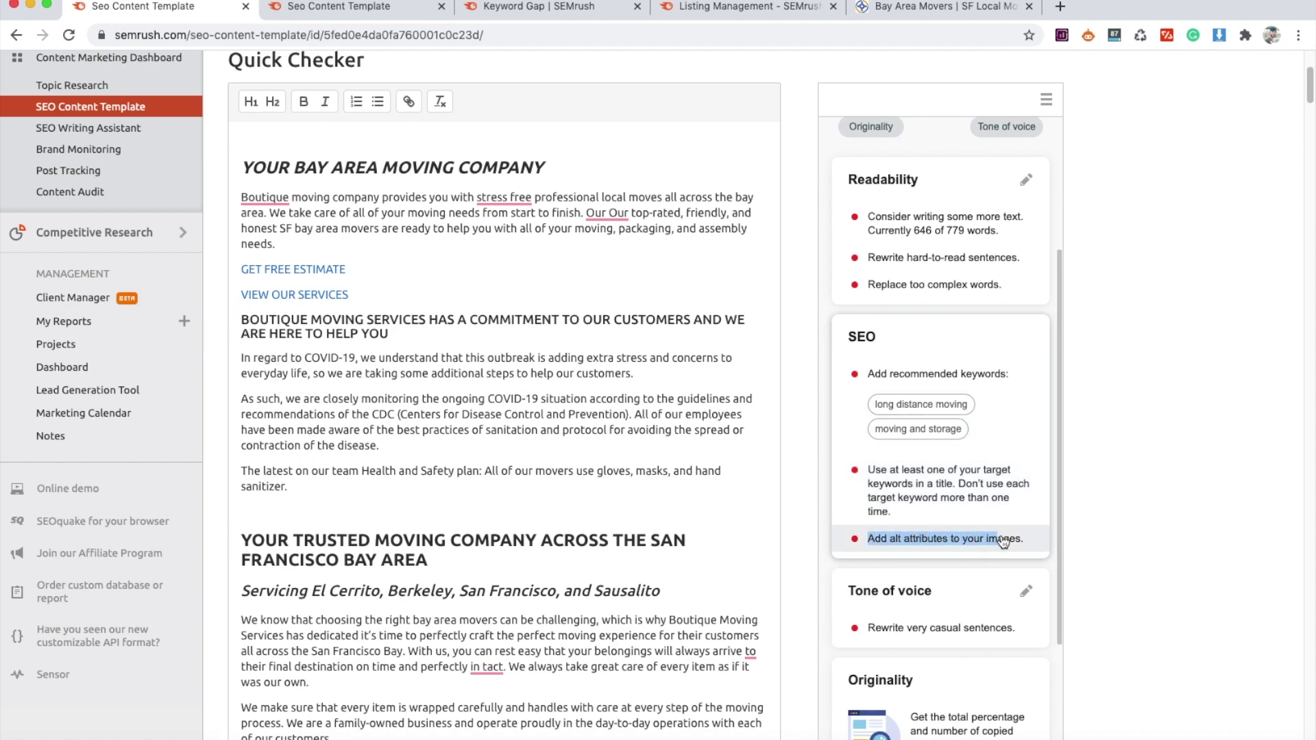
Step: Open the checker's SEO details, return to the overview, and read its suggestions through Tone of voice and Originality
left_click(1028, 542)
scroll(984, 367, "up", 3)
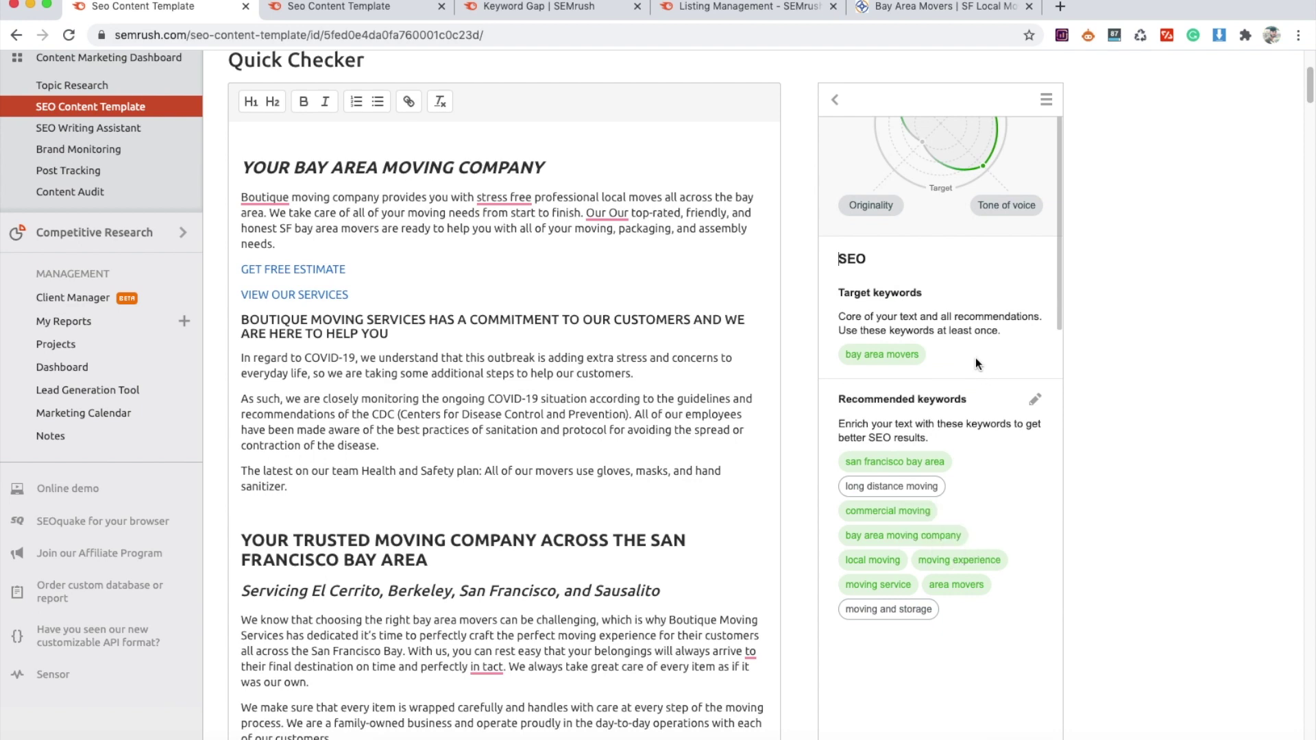
scroll(1130, 356, "up", 4)
scroll(1127, 363, "down", 3)
left_click(835, 113)
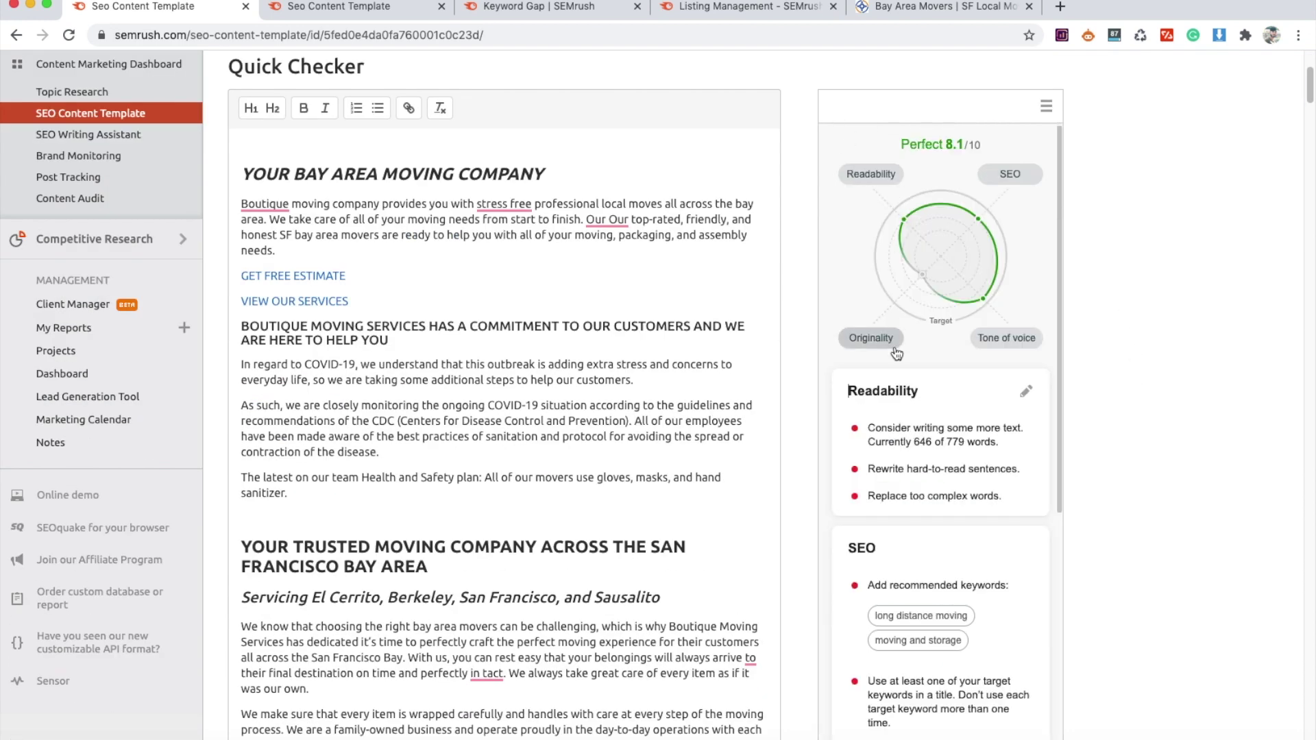
scroll(917, 541, "down", 5)
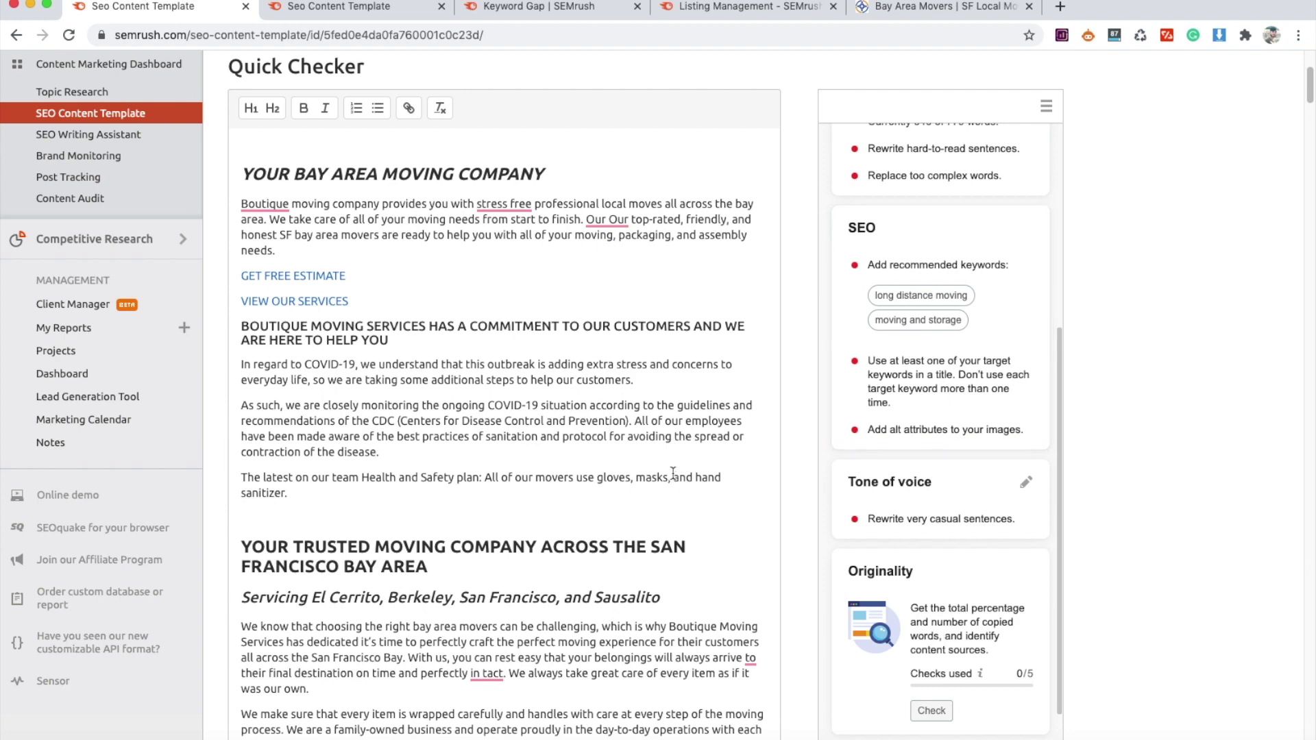
Step: Switch to the Boutique Moving Services website and review the service illustrations in its Our Services section
left_click(931, 15)
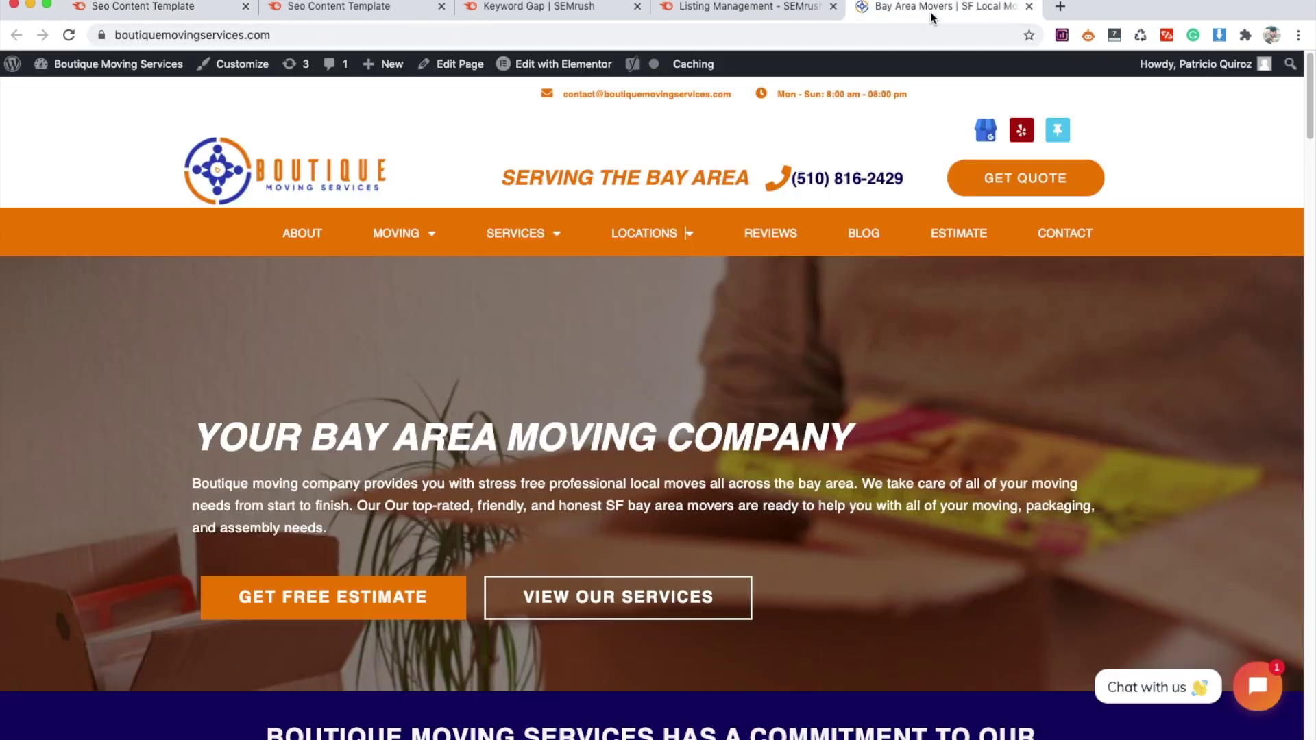
scroll(558, 439, "down", 5)
scroll(558, 439, "up", 5)
scroll(874, 439, "down", 15)
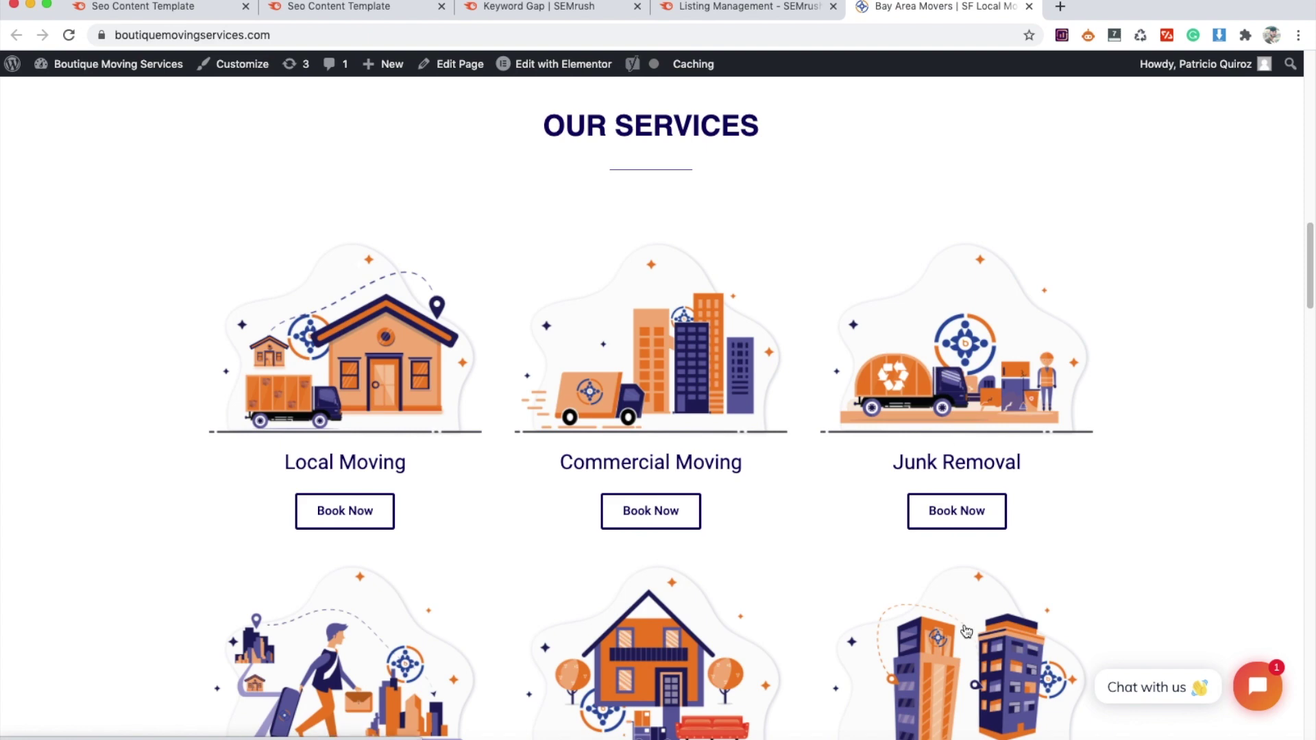
scroll(779, 670, "down", 3)
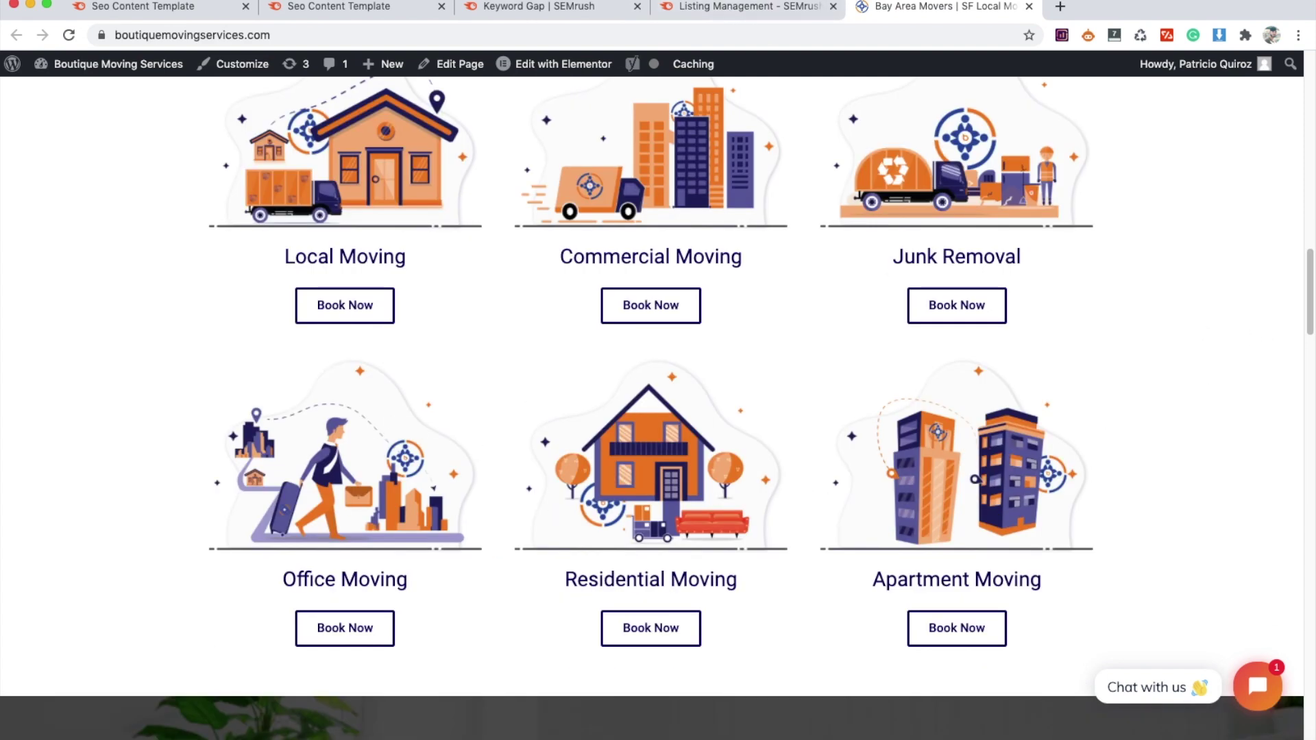
Step: Switch back to the SEMrush Quick Checker's SEO details, inspect the bay area movers target keyword, and dismiss the Google Docs add-on offer
left_click(144, 8)
scroll(942, 481, "up", 5)
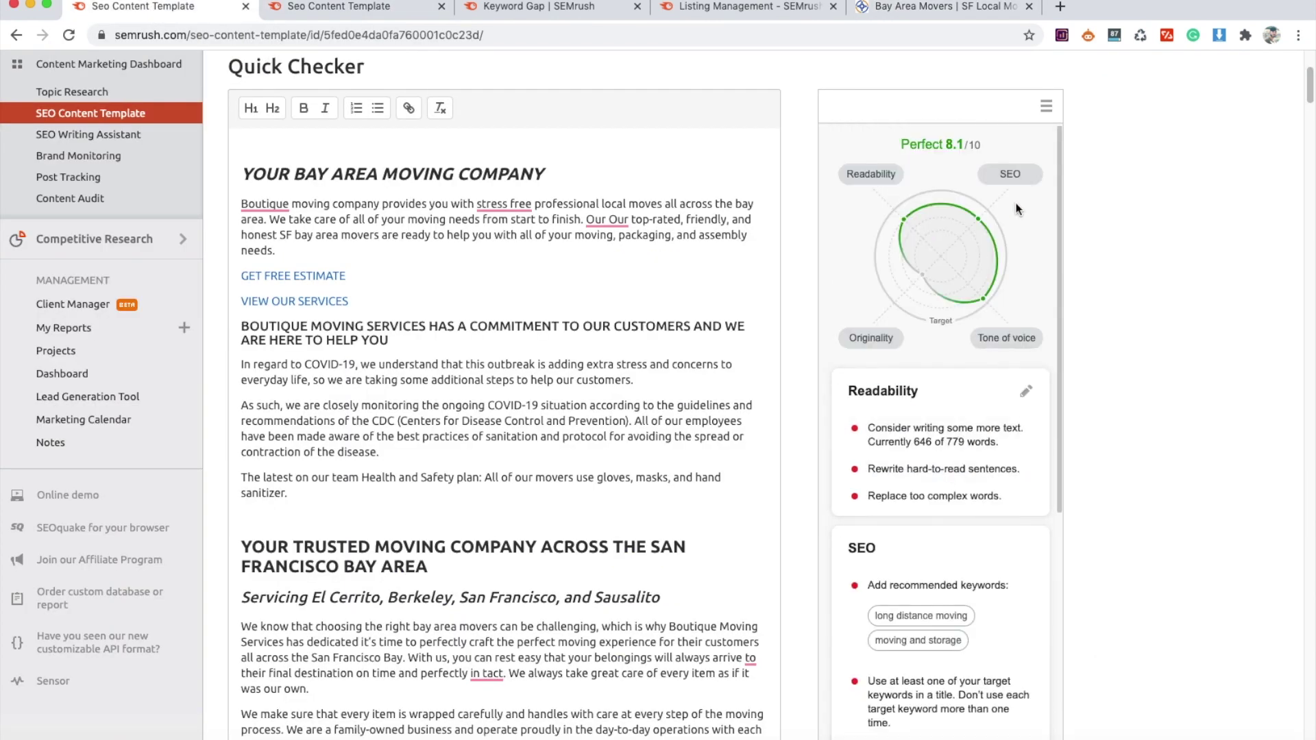
left_click(1013, 179)
scroll(1097, 452, "down", 1)
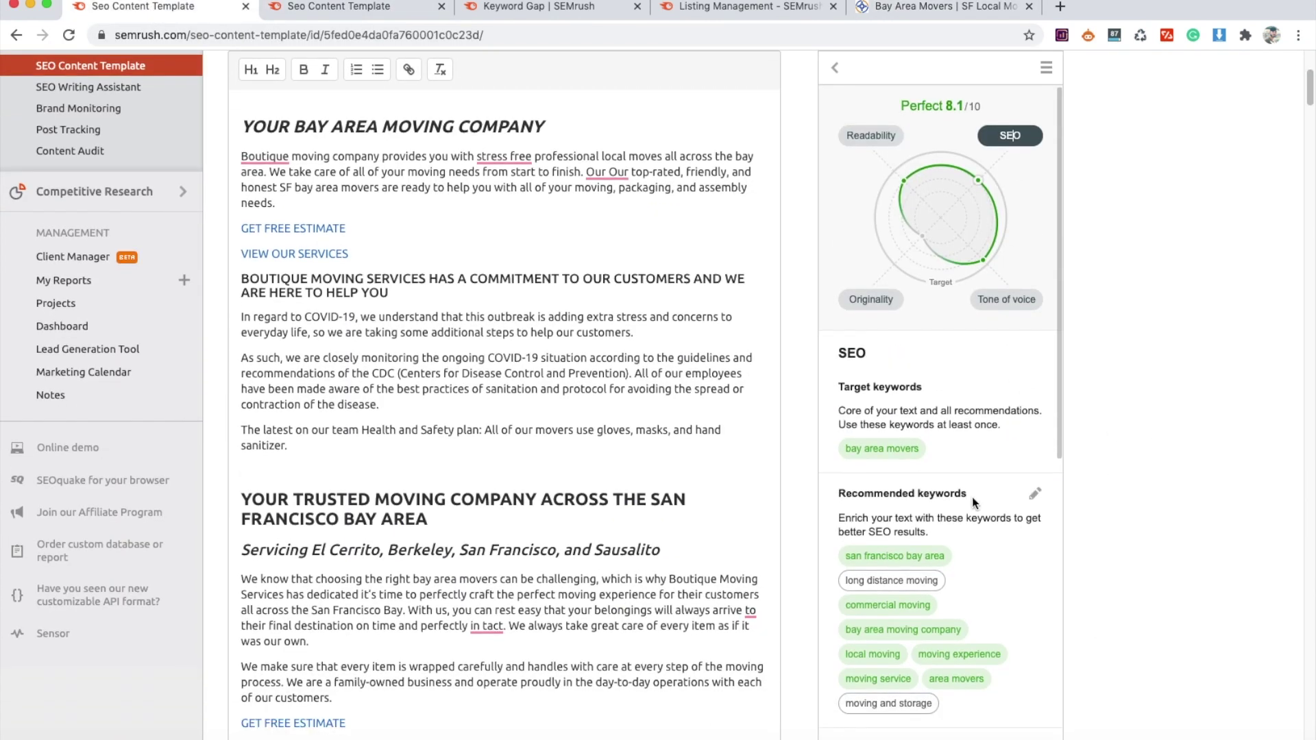
scroll(1072, 470, "down", 1)
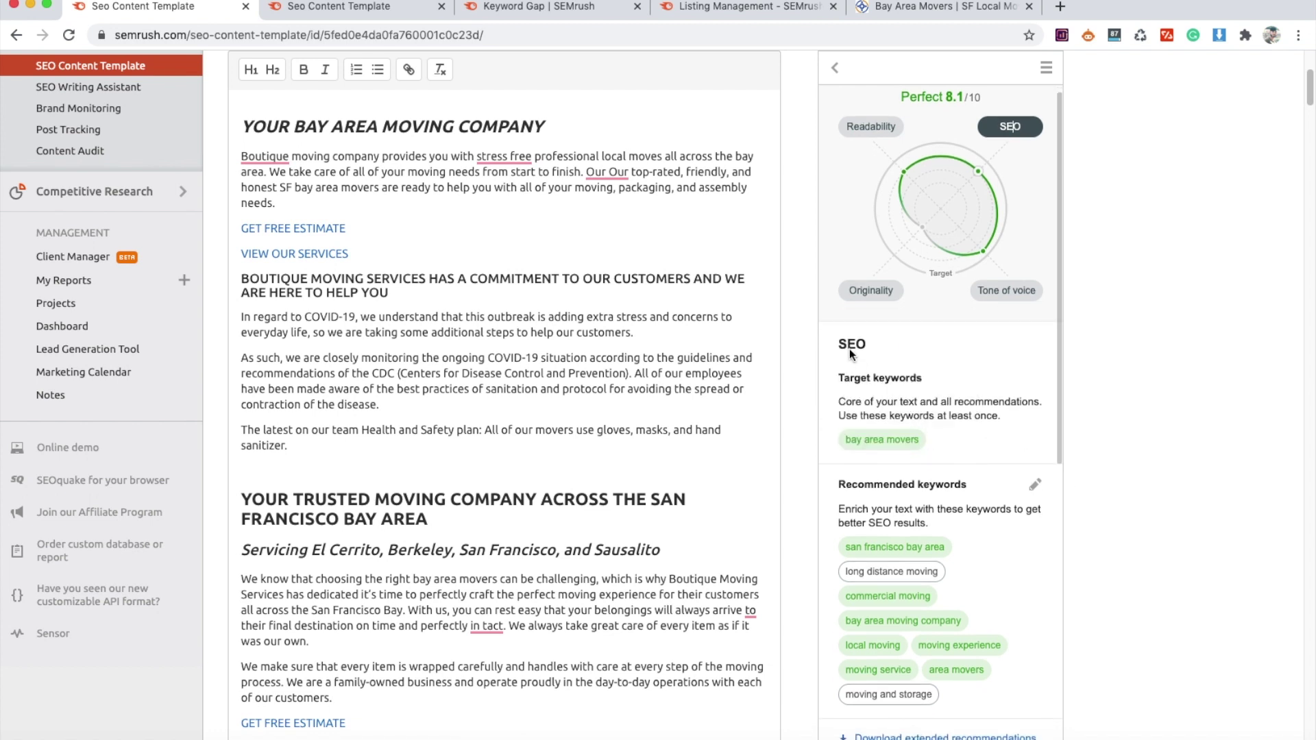
mouse_move(873, 445)
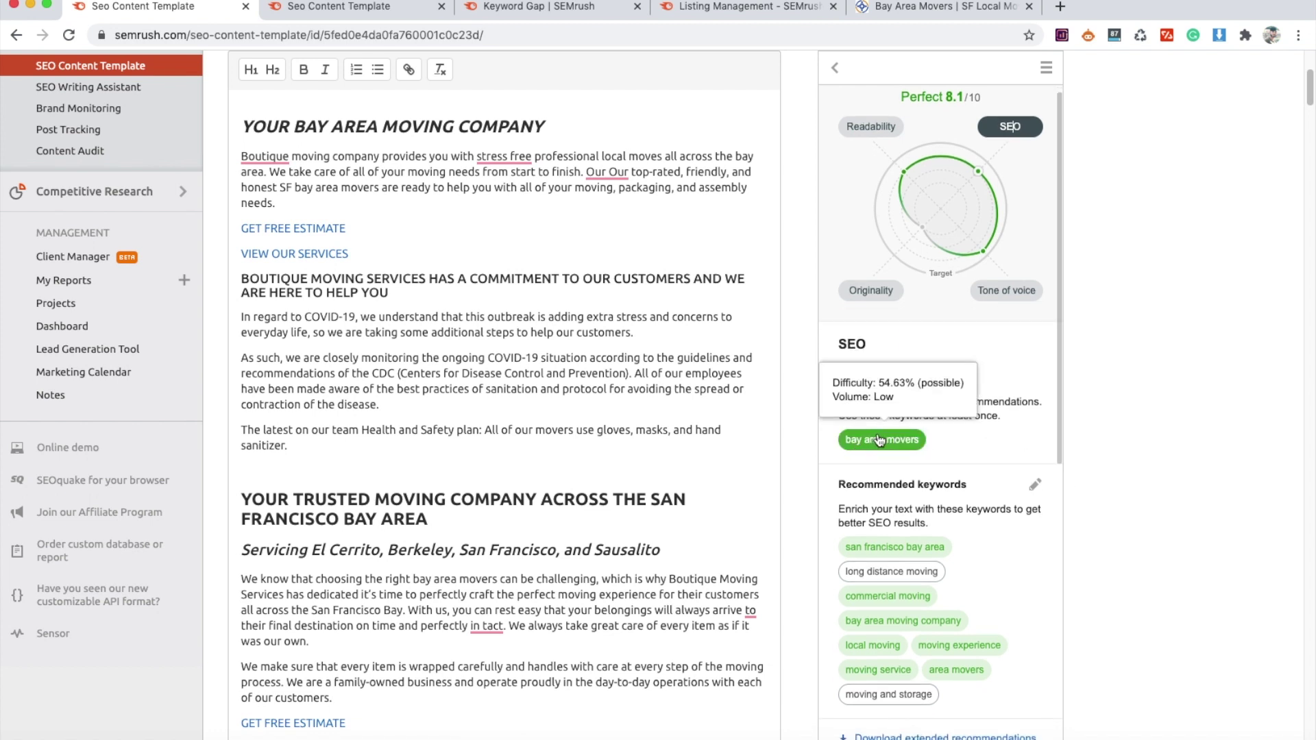
scroll(841, 463, "down", 2)
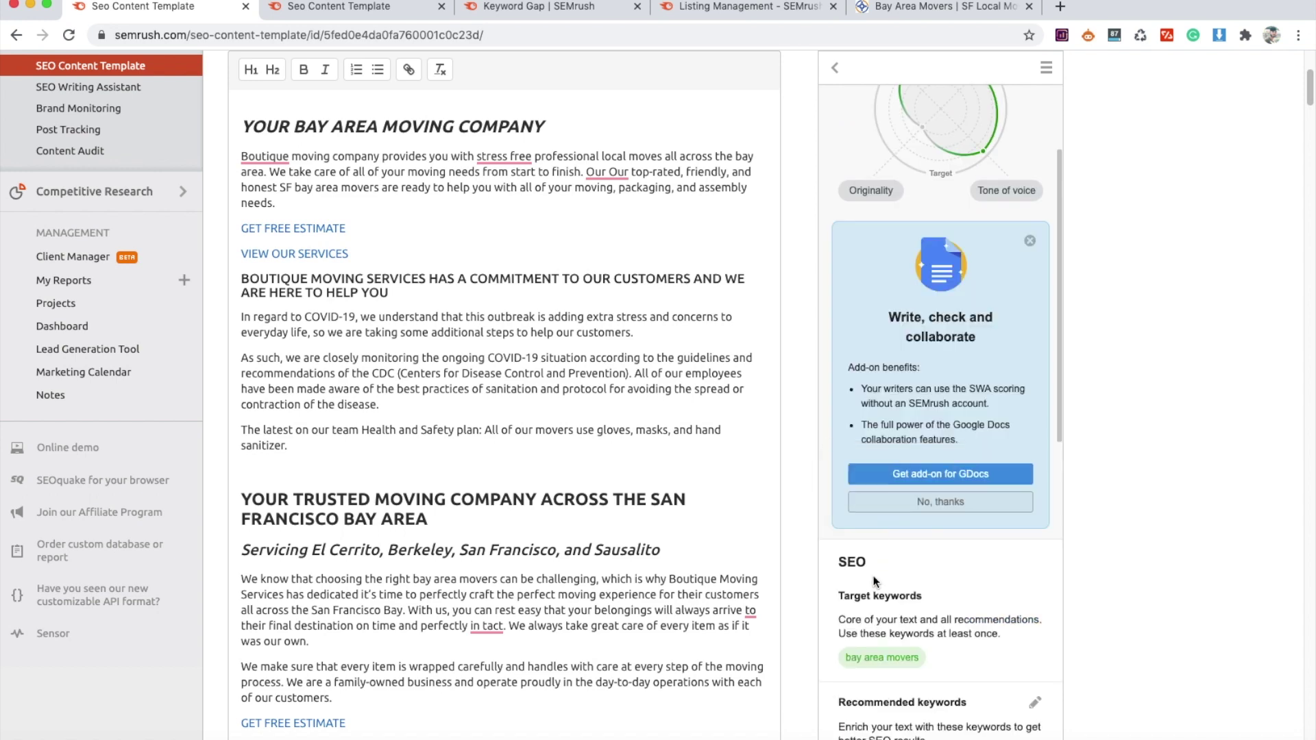
left_click(1029, 241)
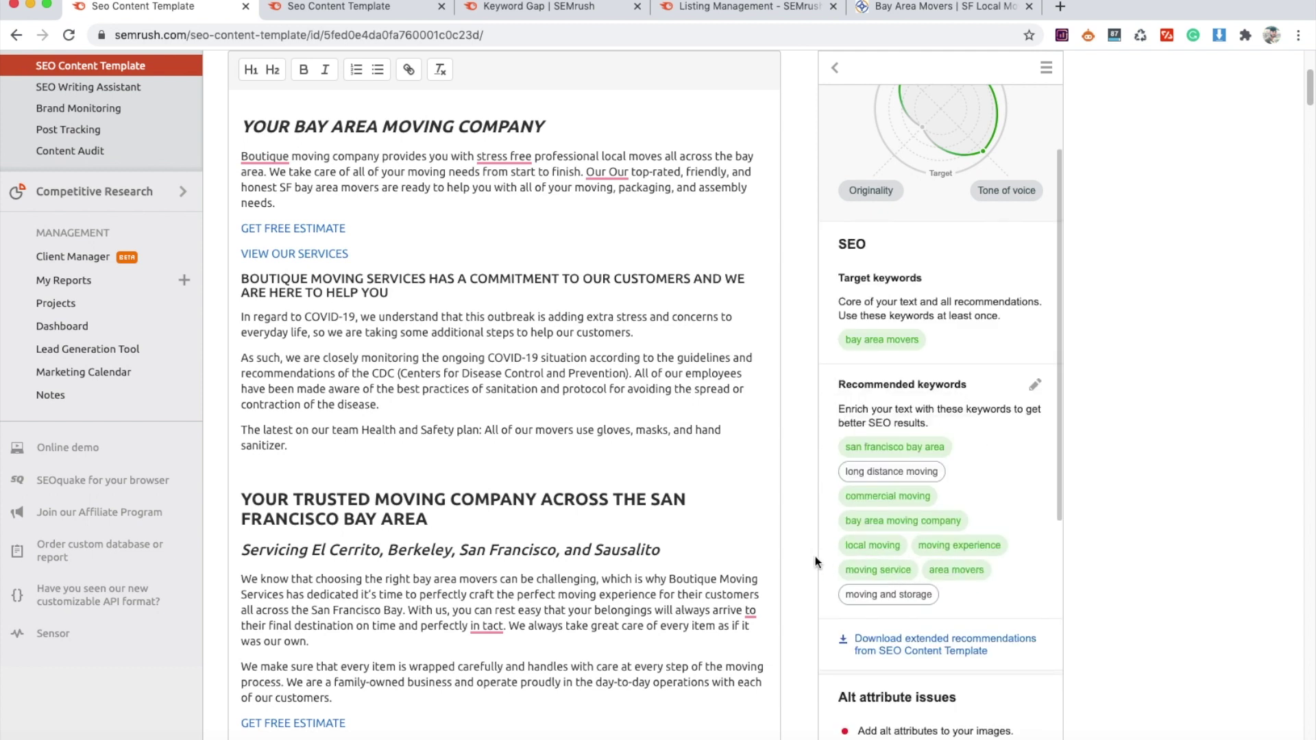
Step: Review the SEO details from the recommended keywords to the alt attribute, link and title issues, and return to the score
mouse_move(854, 582)
scroll(803, 547, "down", 5)
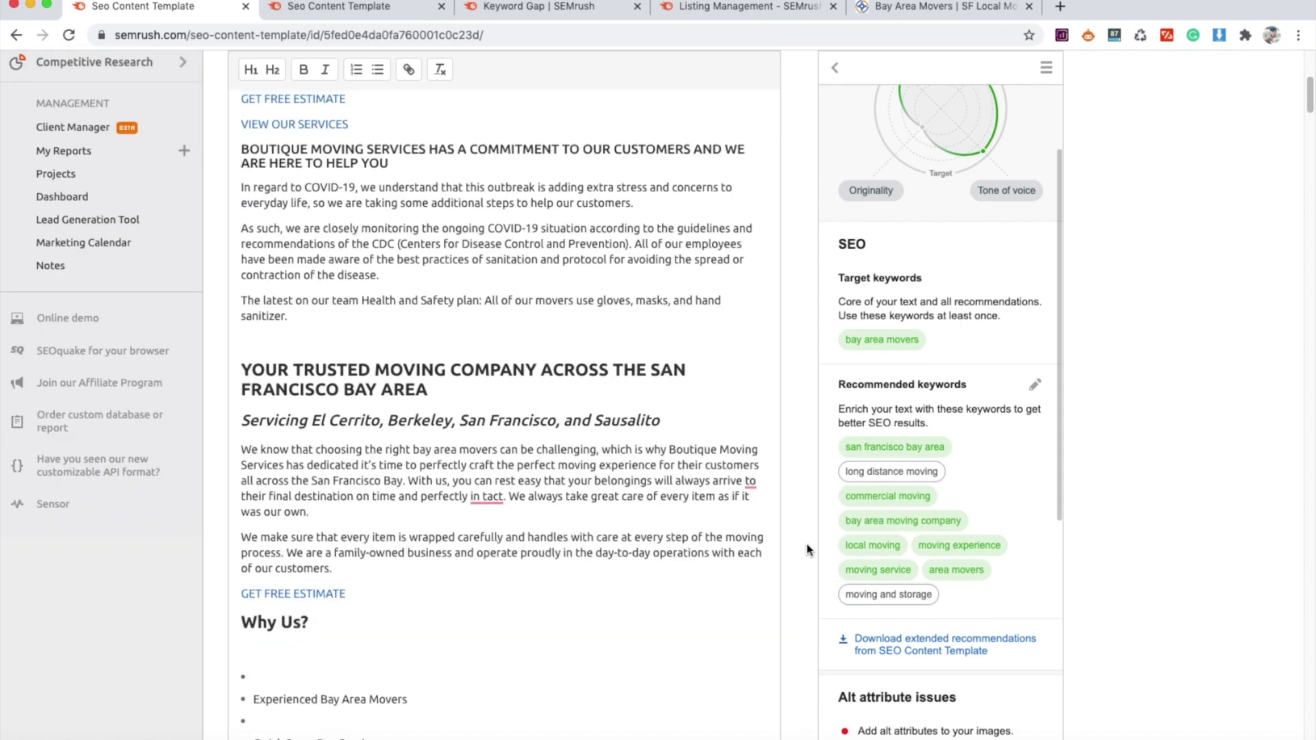
scroll(808, 544, "up", 7)
mouse_move(923, 579)
scroll(939, 582, "down", 5)
scroll(932, 556, "down", 3)
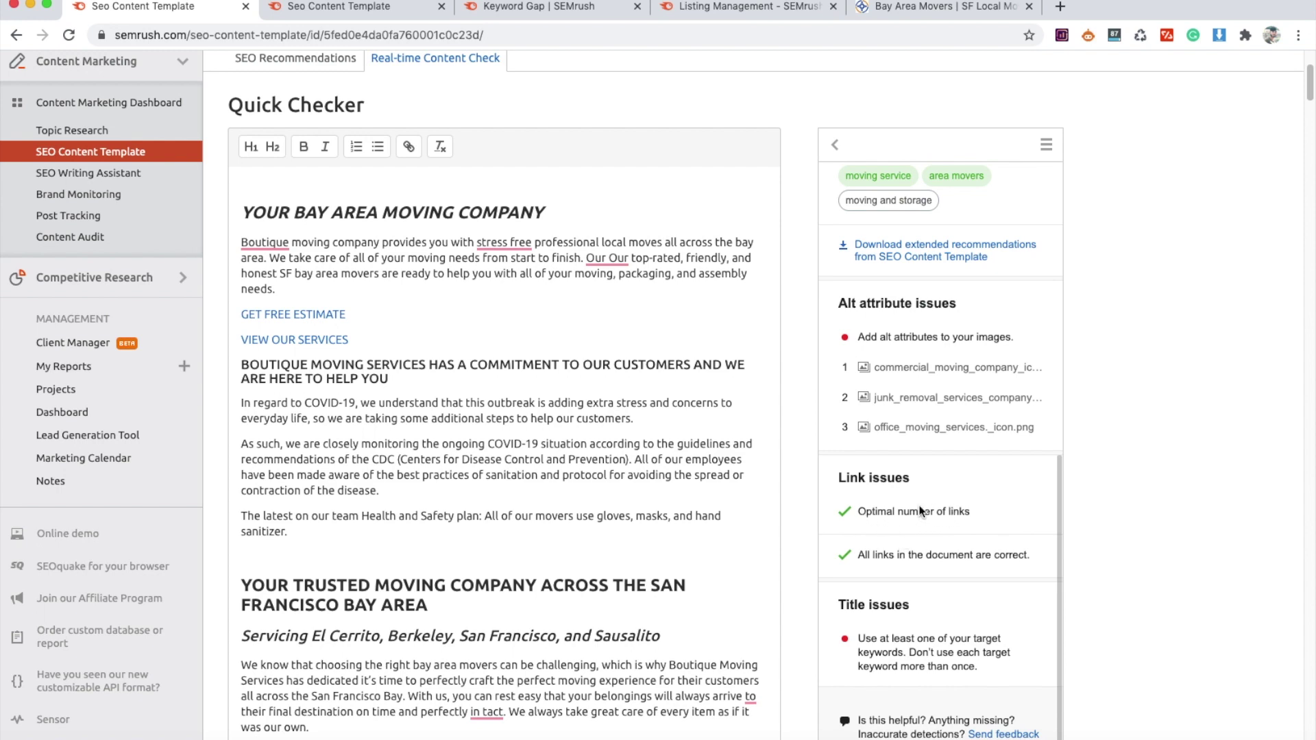
scroll(914, 478, "up", 8)
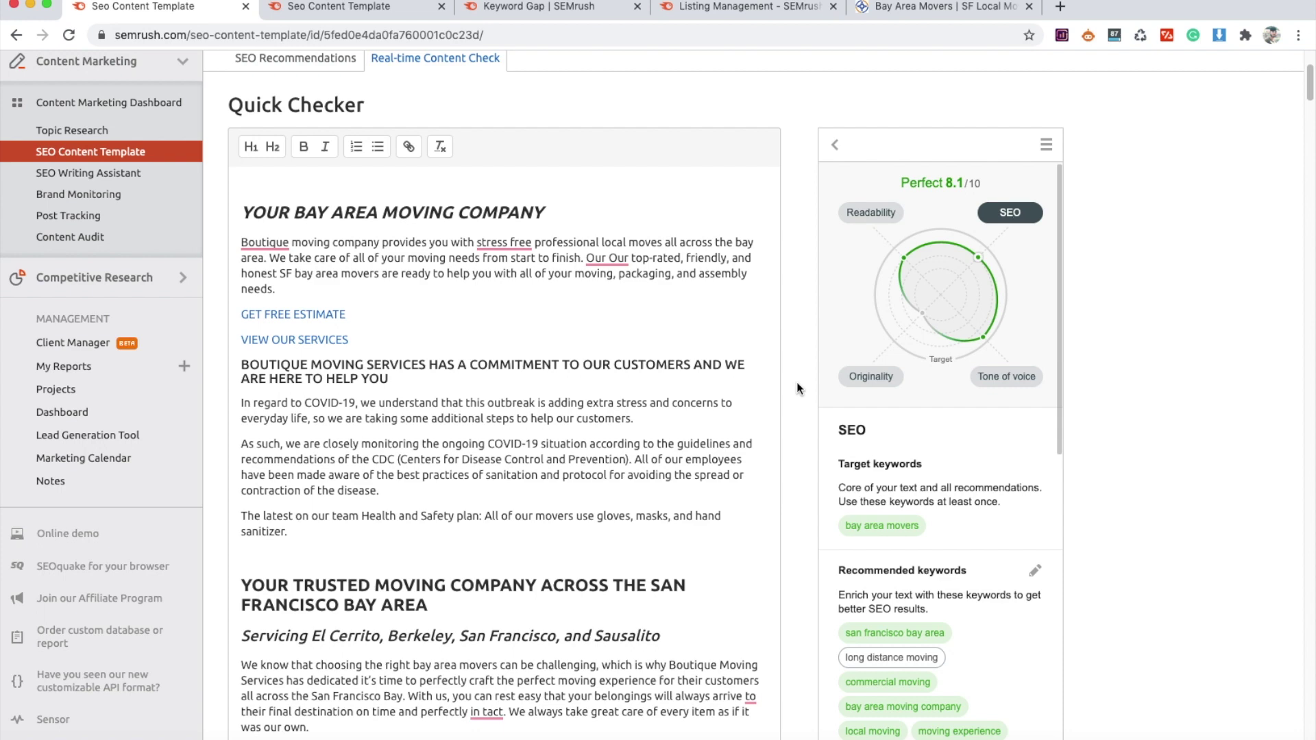
Step: Return to the start of the Real-time Content Check page and highlight its SEO Content Template heading
scroll(796, 388, "up", 1)
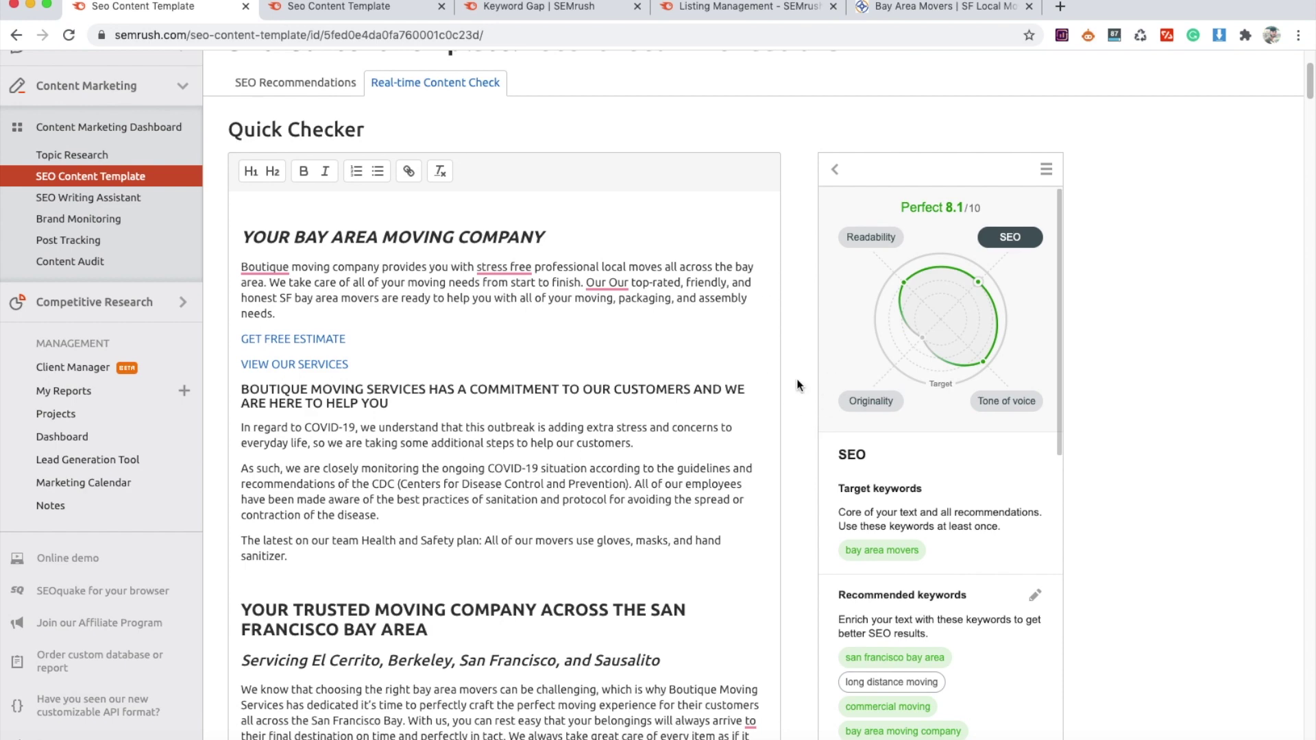
scroll(796, 381, "down", 3)
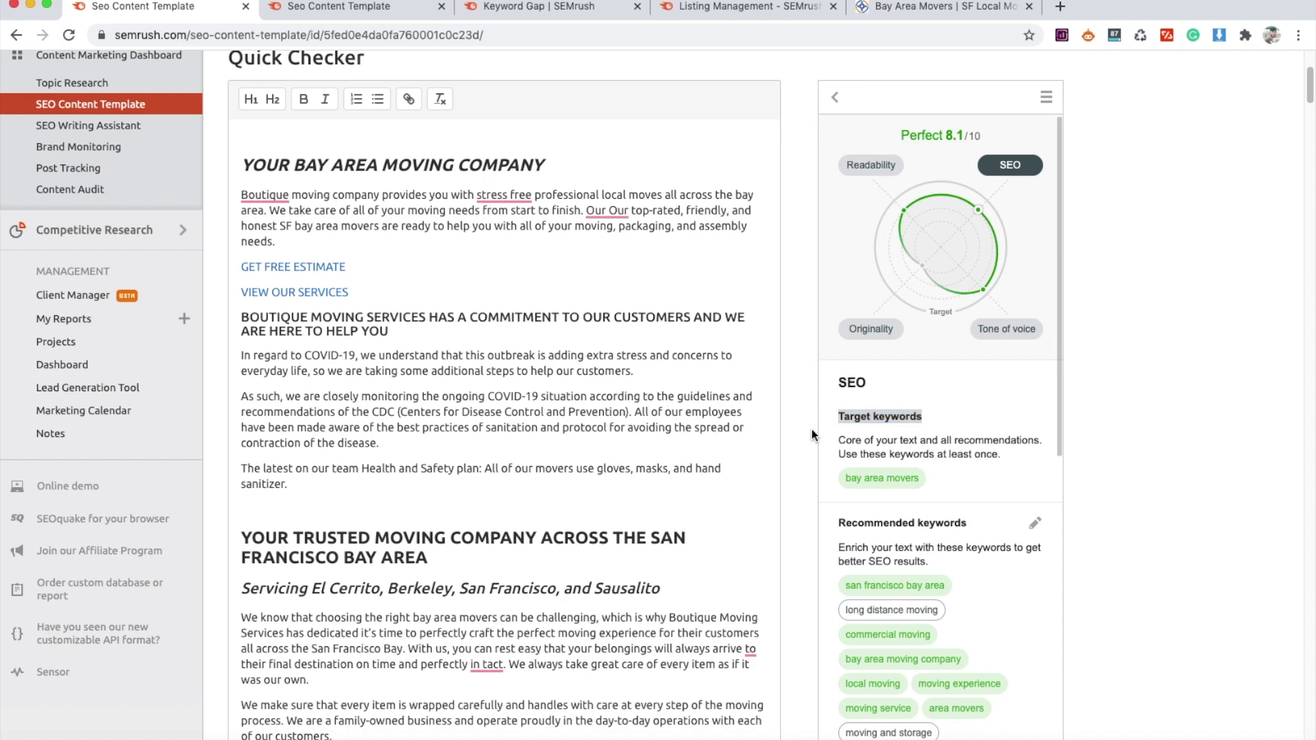
left_click(838, 426)
scroll(812, 446, "up", 10)
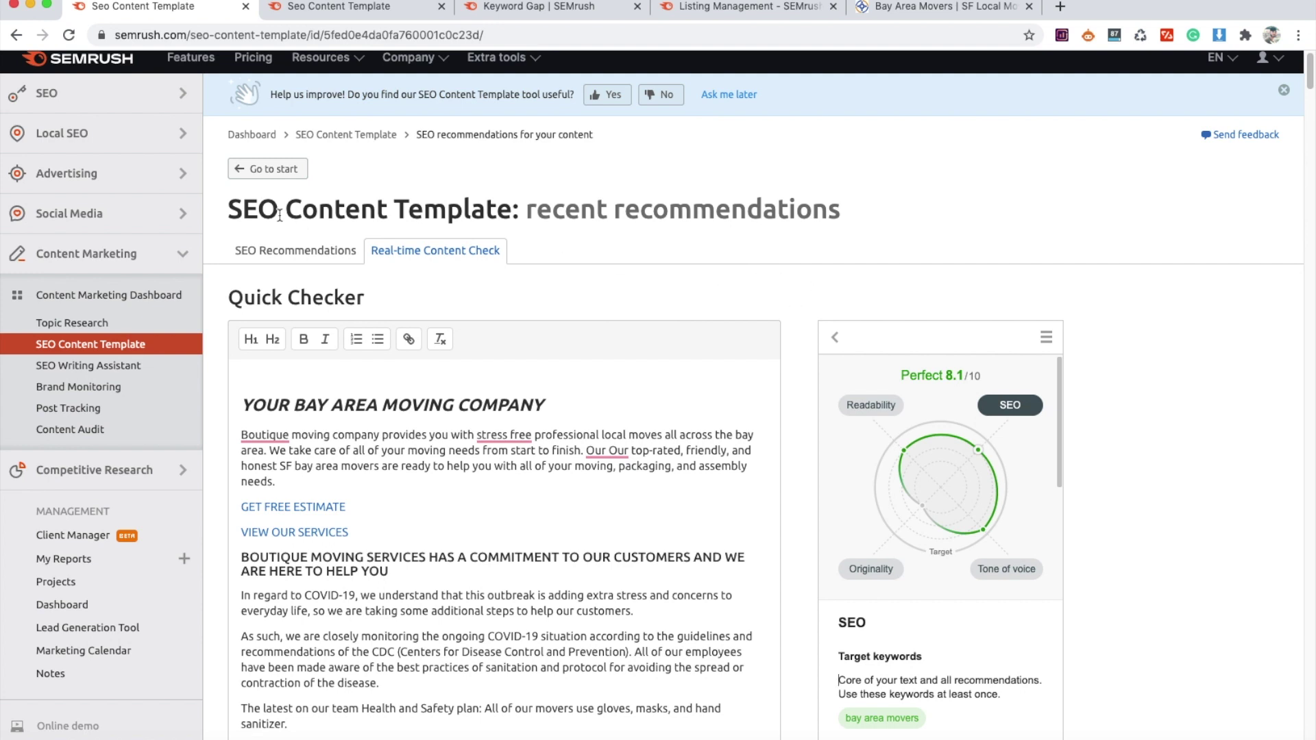
left_click_drag(235, 209, 520, 211)
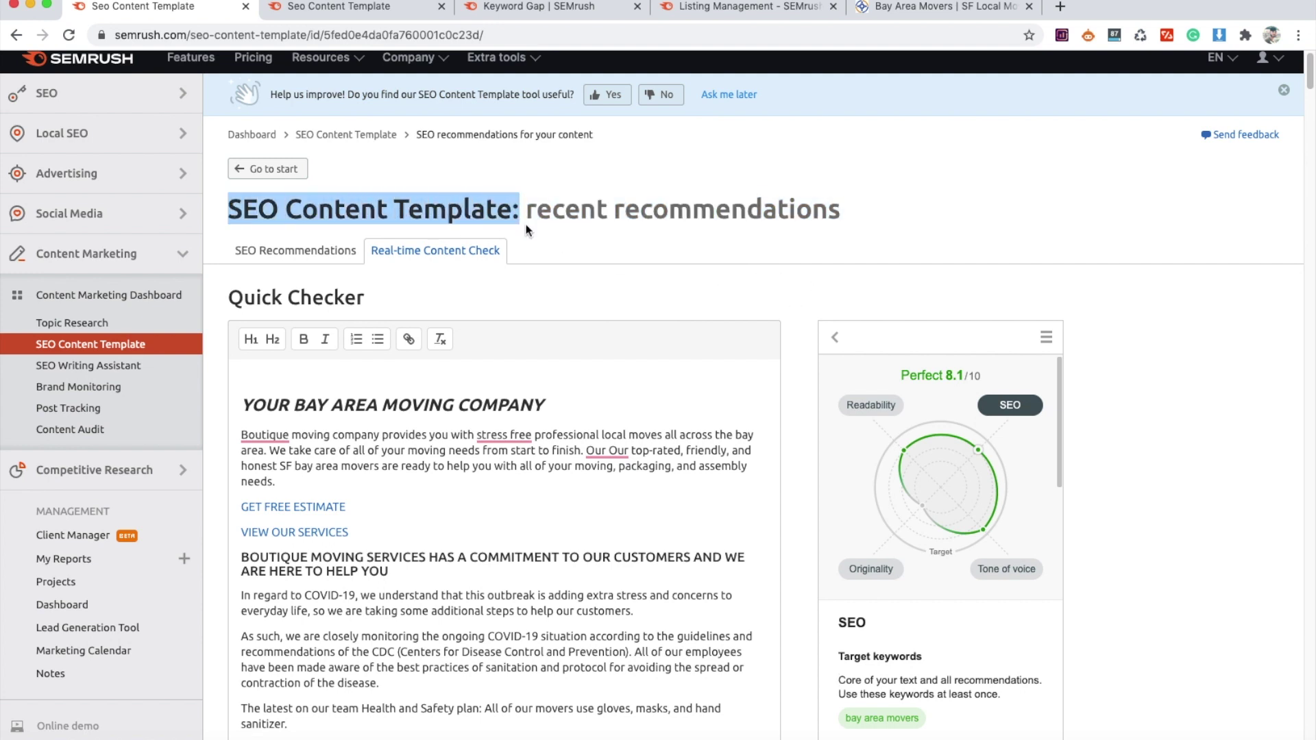
left_click(704, 280)
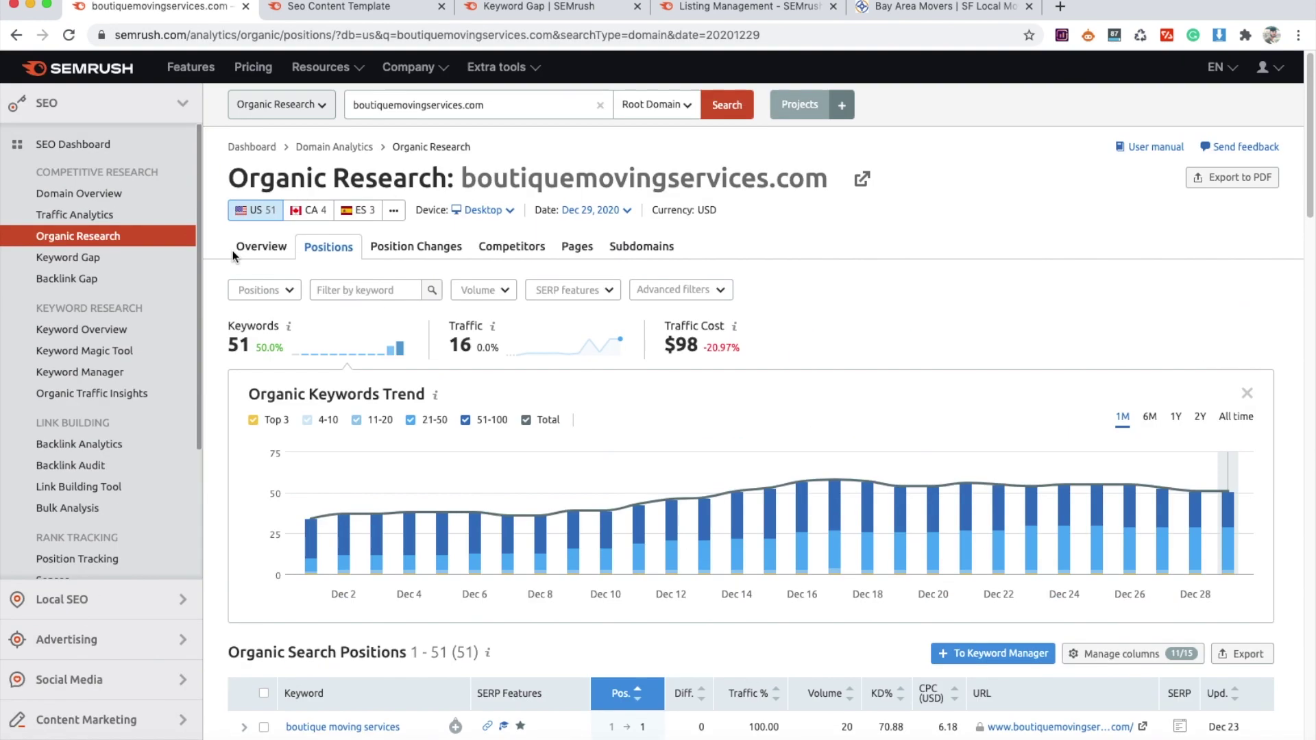
Step: Examine the Organic Search Positions of boutiquemovingservices.com in Organic Research, from the best-ranked keywords down to the lowest and back
scroll(232, 249, "down", 5)
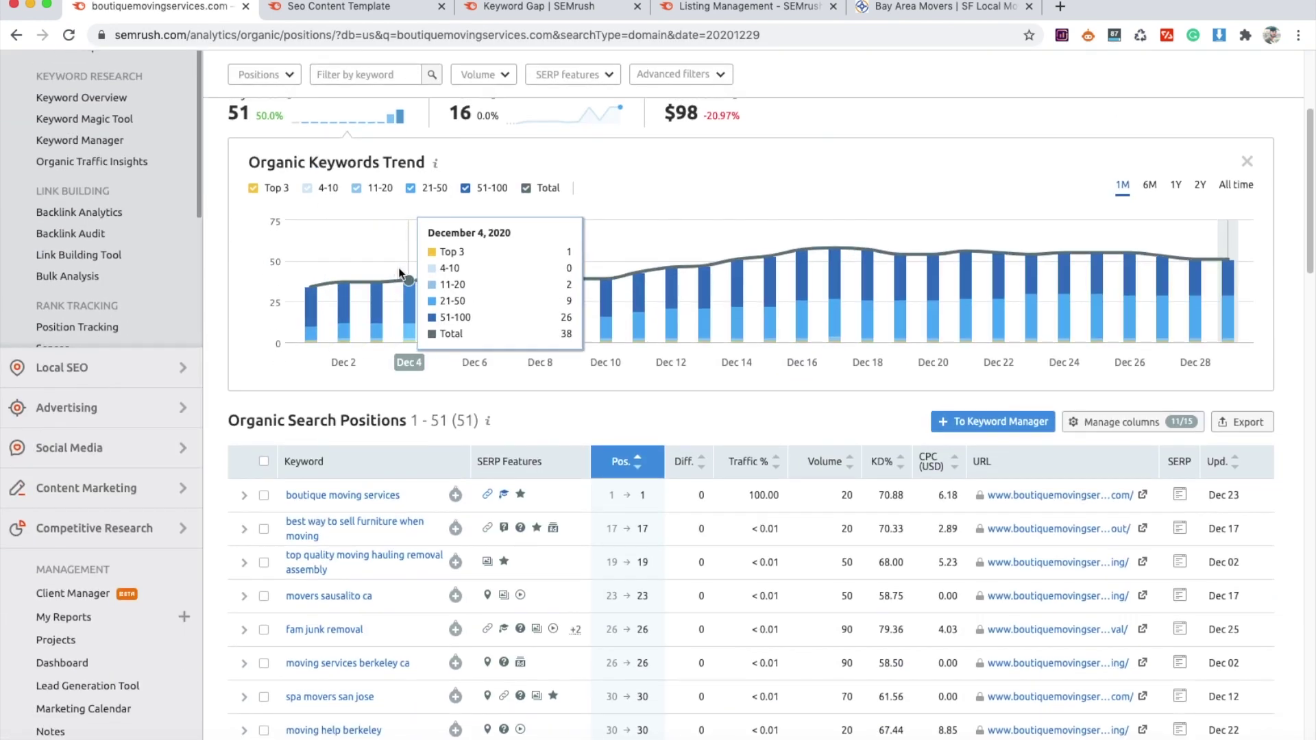
scroll(321, 303, "down", 3)
scroll(320, 297, "down", 2)
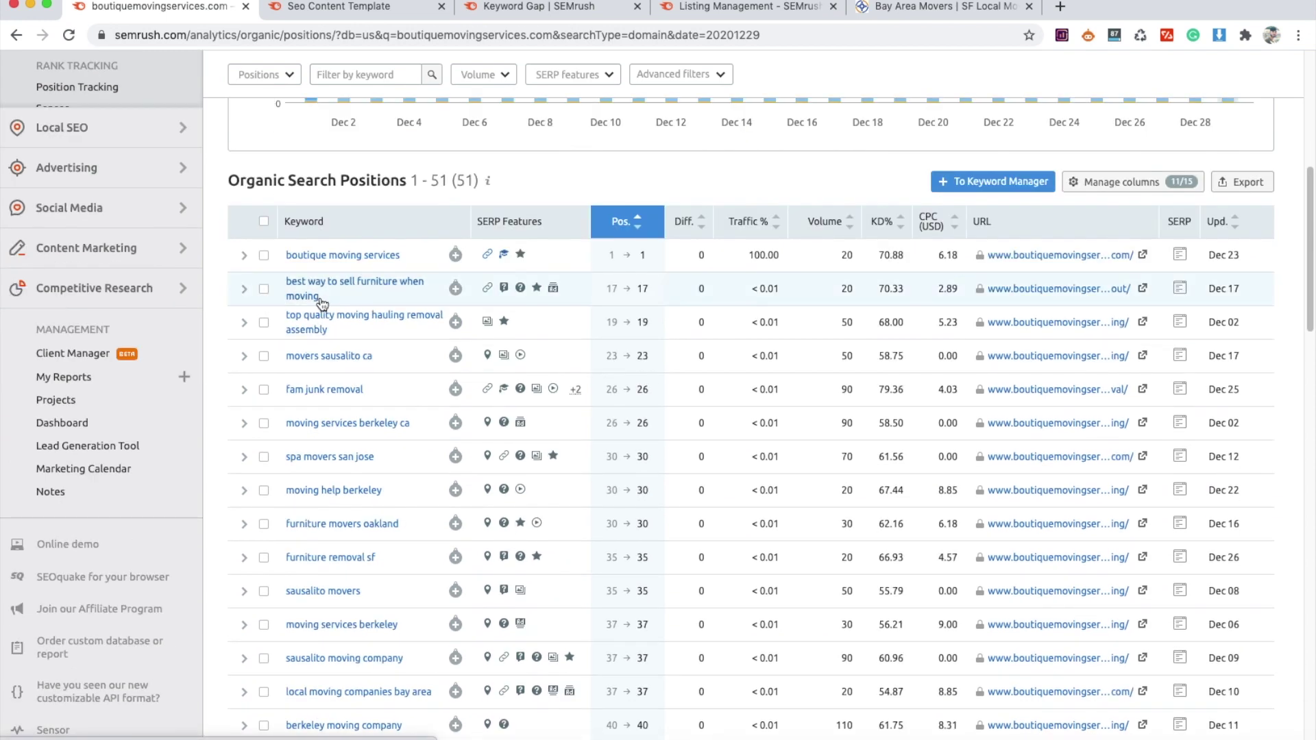
scroll(302, 293, "down", 2)
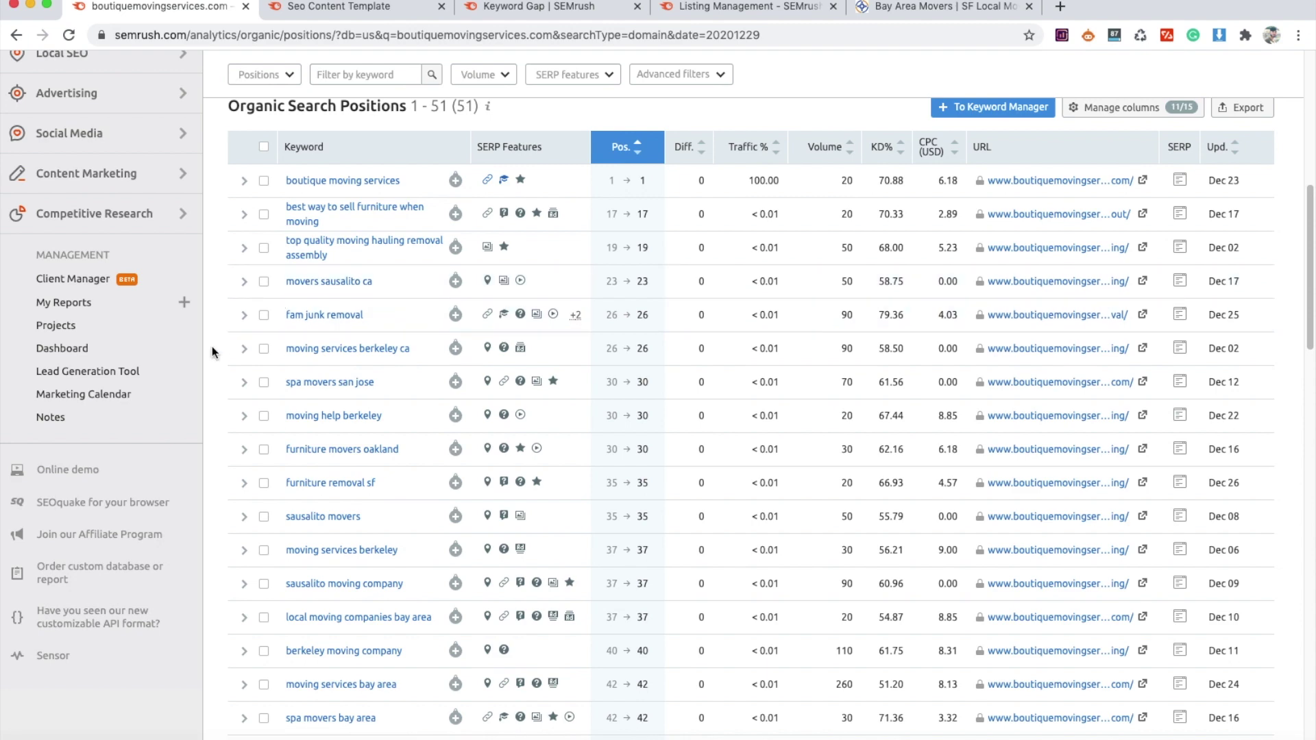
scroll(212, 351, "down", 1)
scroll(212, 350, "down", 6)
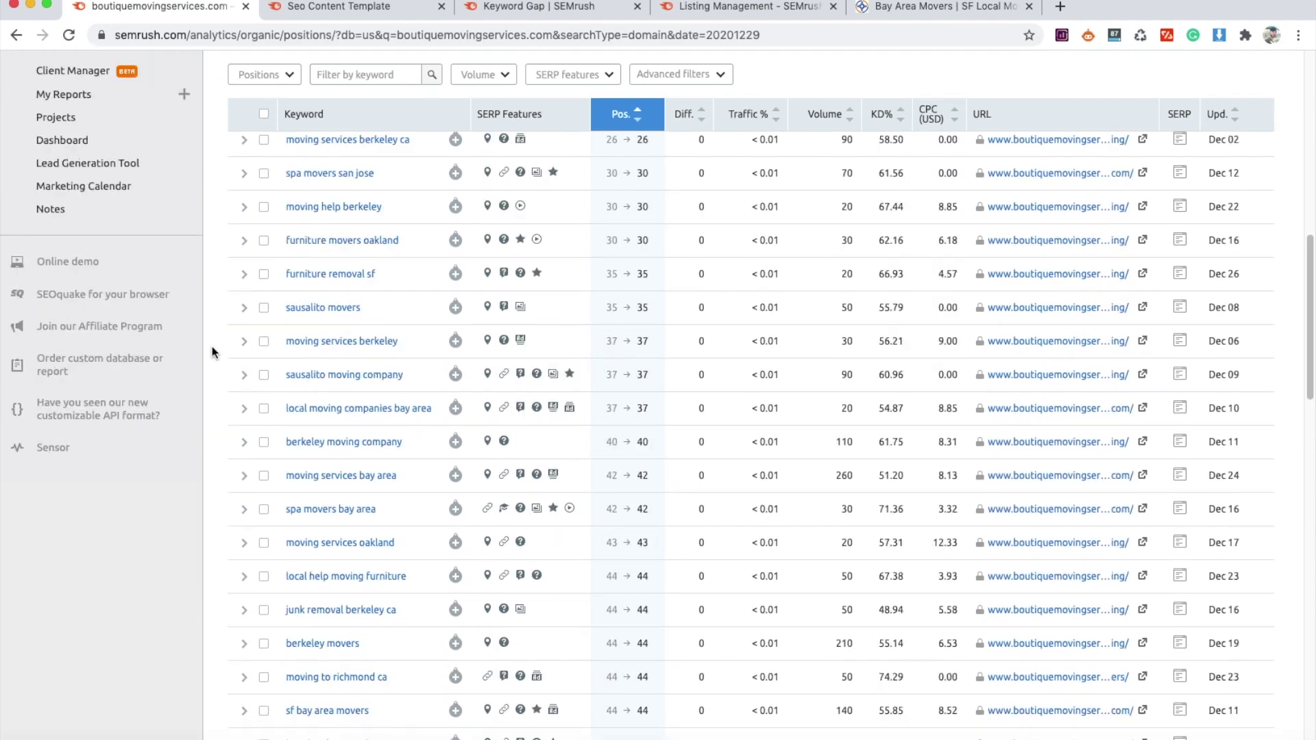
scroll(212, 350, "down", 6)
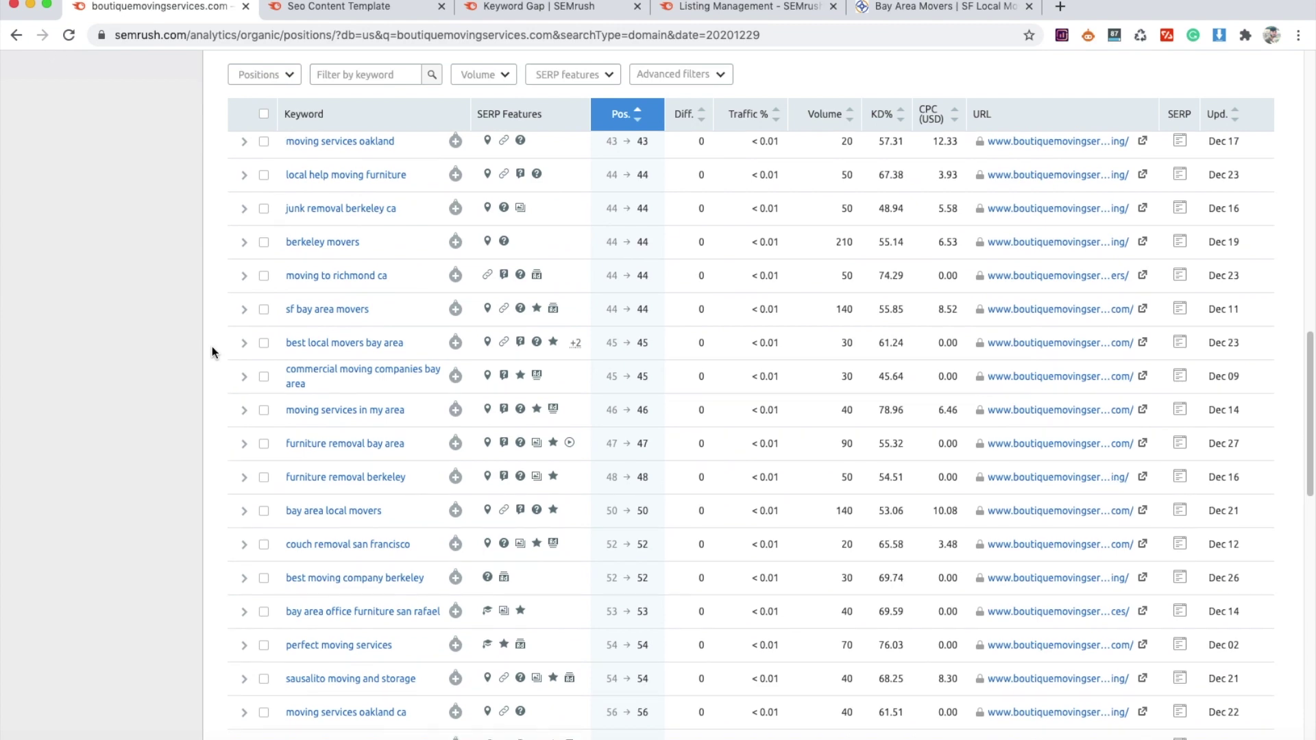
scroll(211, 351, "down", 4)
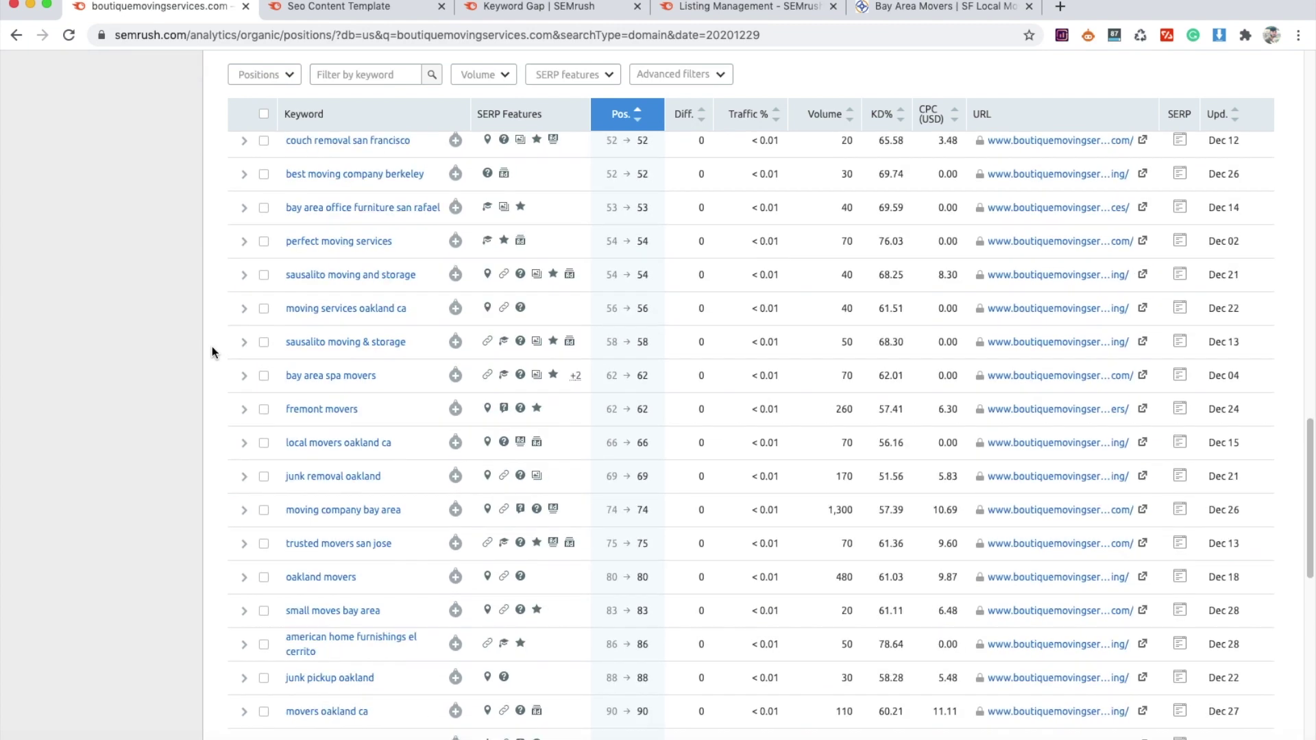
scroll(212, 351, "up", 11)
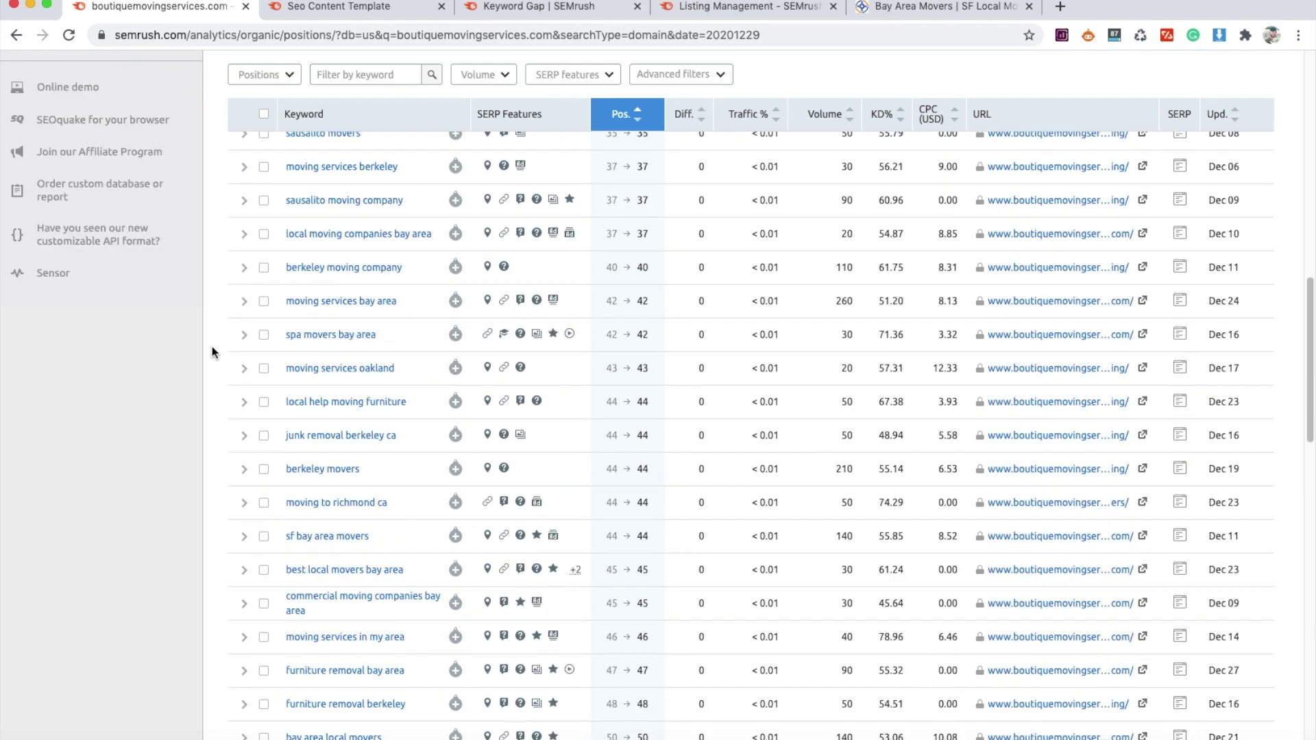
scroll(212, 351, "up", 6)
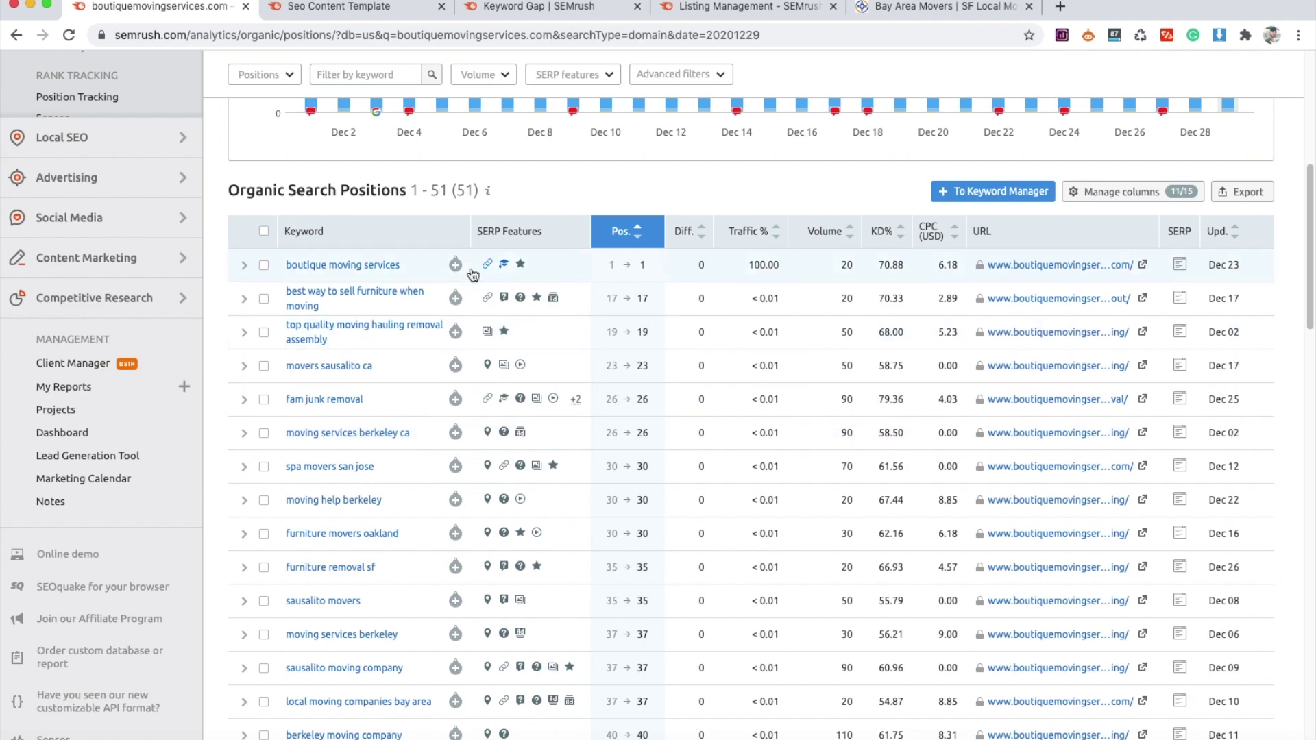
Step: Compare the site's best-ranked keywords in the positions table with the Organic Keywords Trend chart for December 2020
scroll(412, 351, "up", 1)
scroll(410, 350, "down", 2)
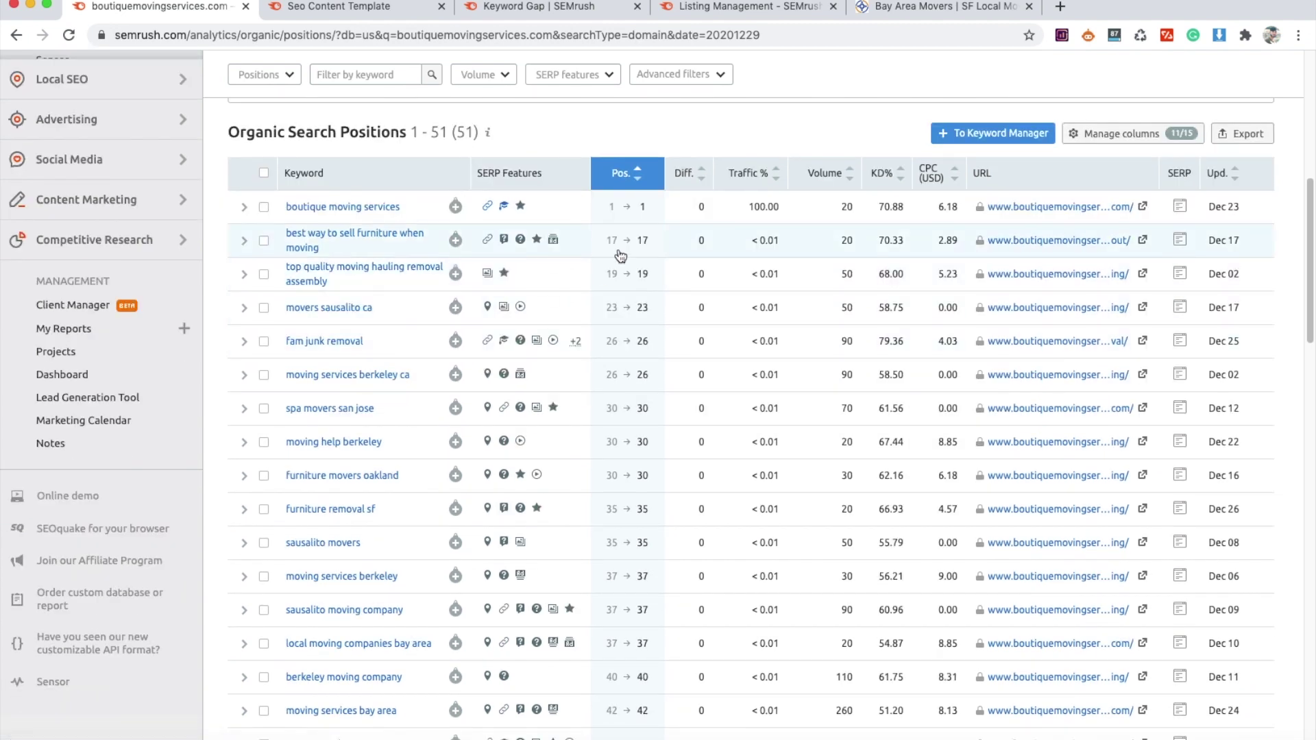
scroll(593, 311, "down", 1)
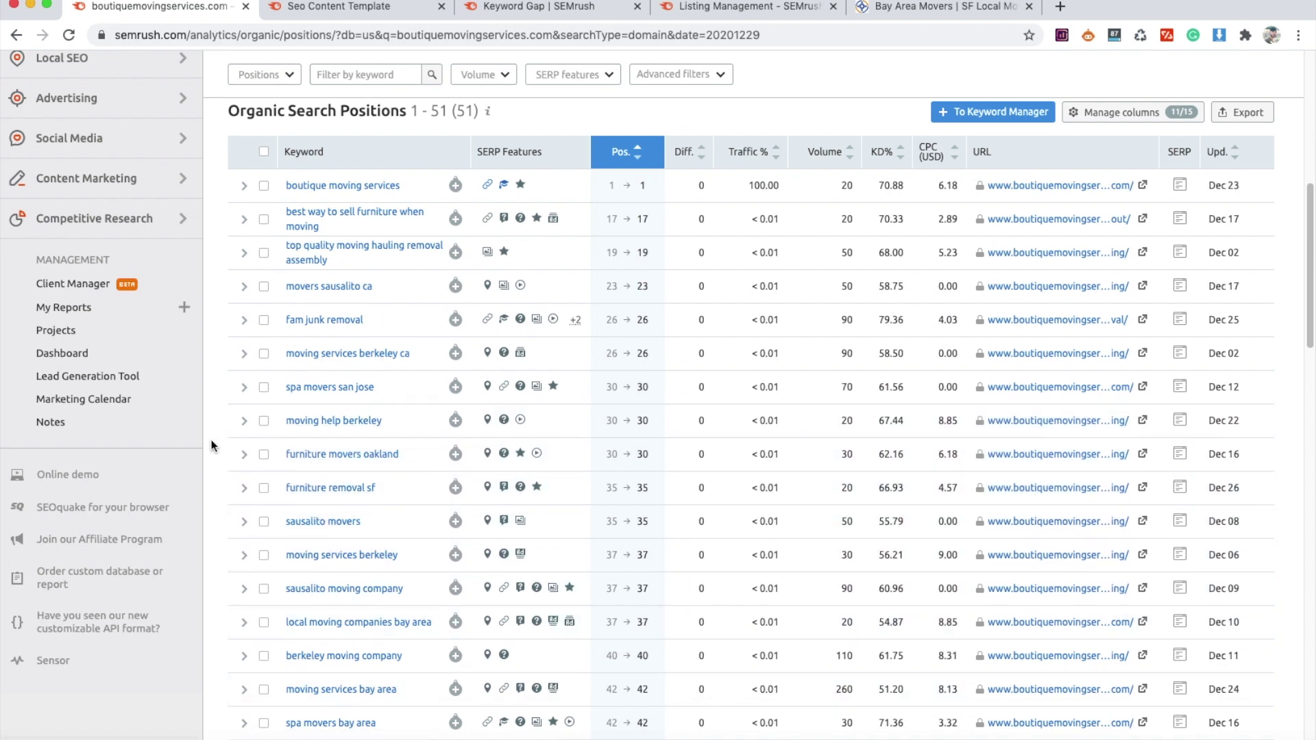
scroll(211, 445, "down", 1)
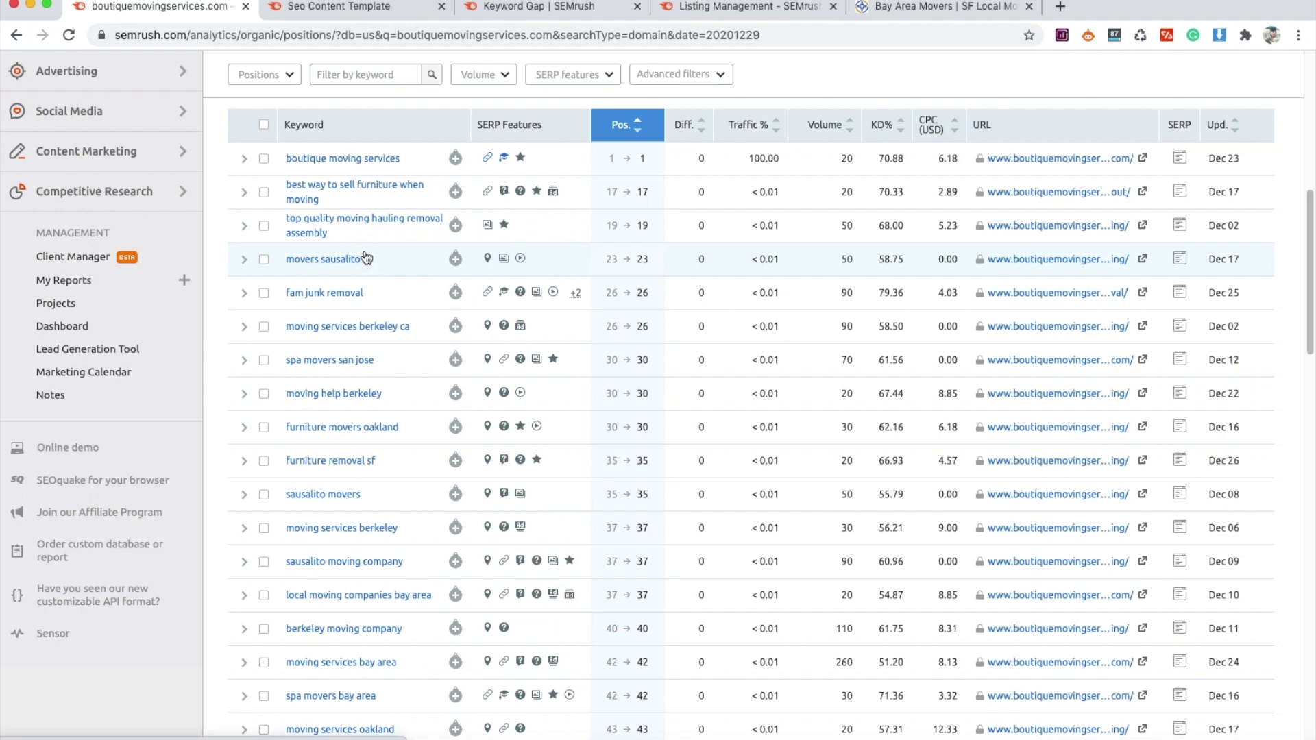
scroll(392, 264, "up", 3)
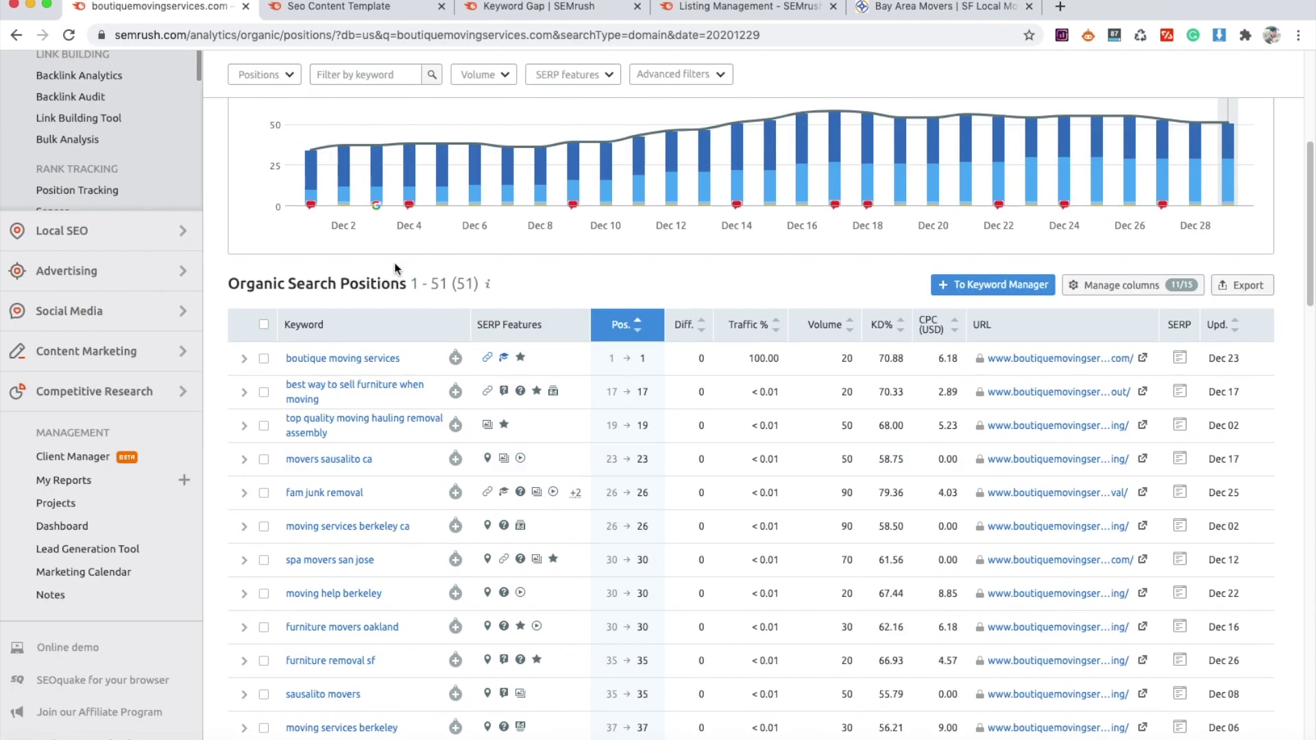
scroll(394, 261, "up", 5)
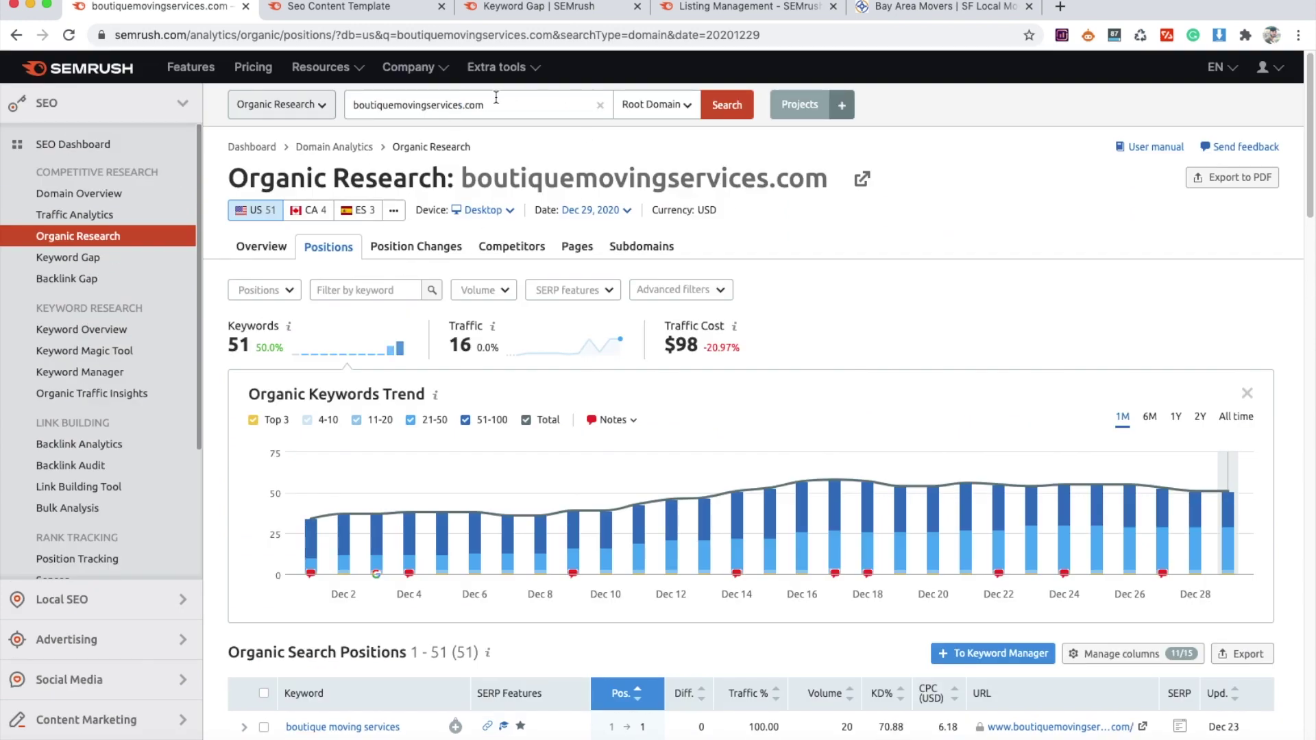
scroll(308, 486, "down", 1)
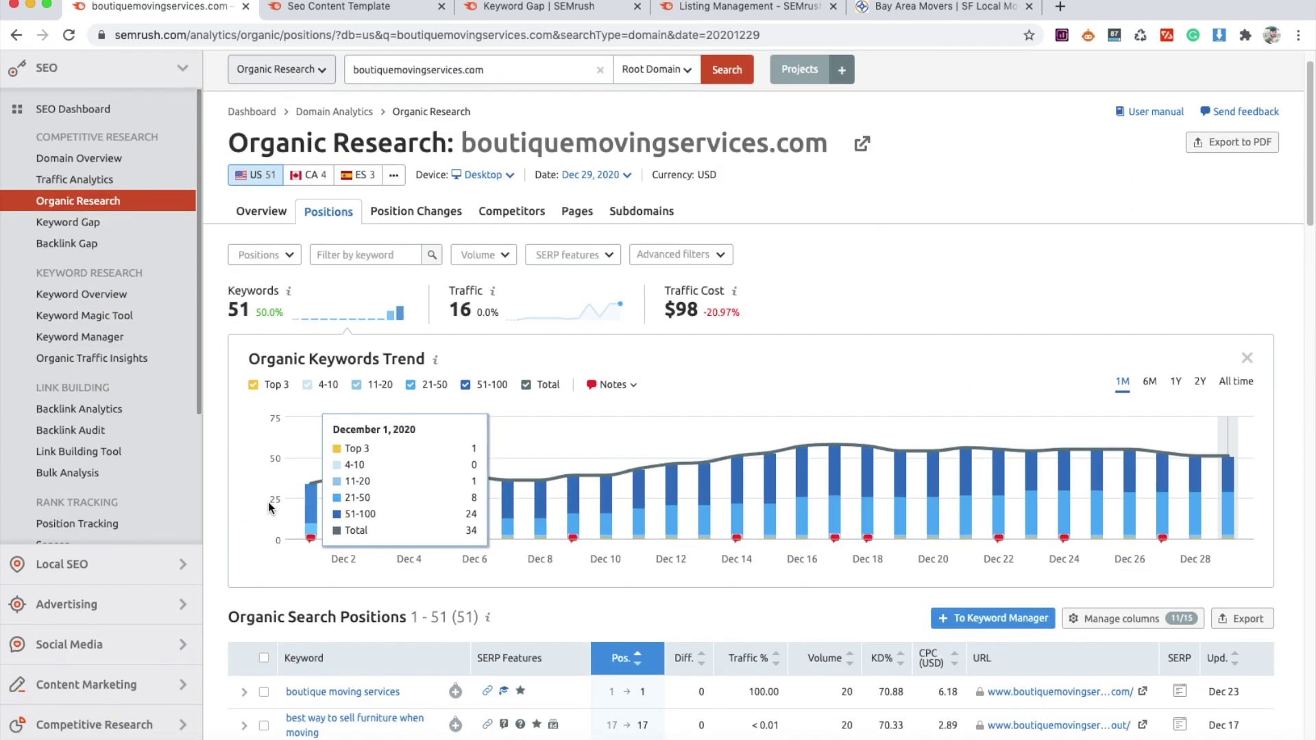
scroll(225, 548, "down", 5)
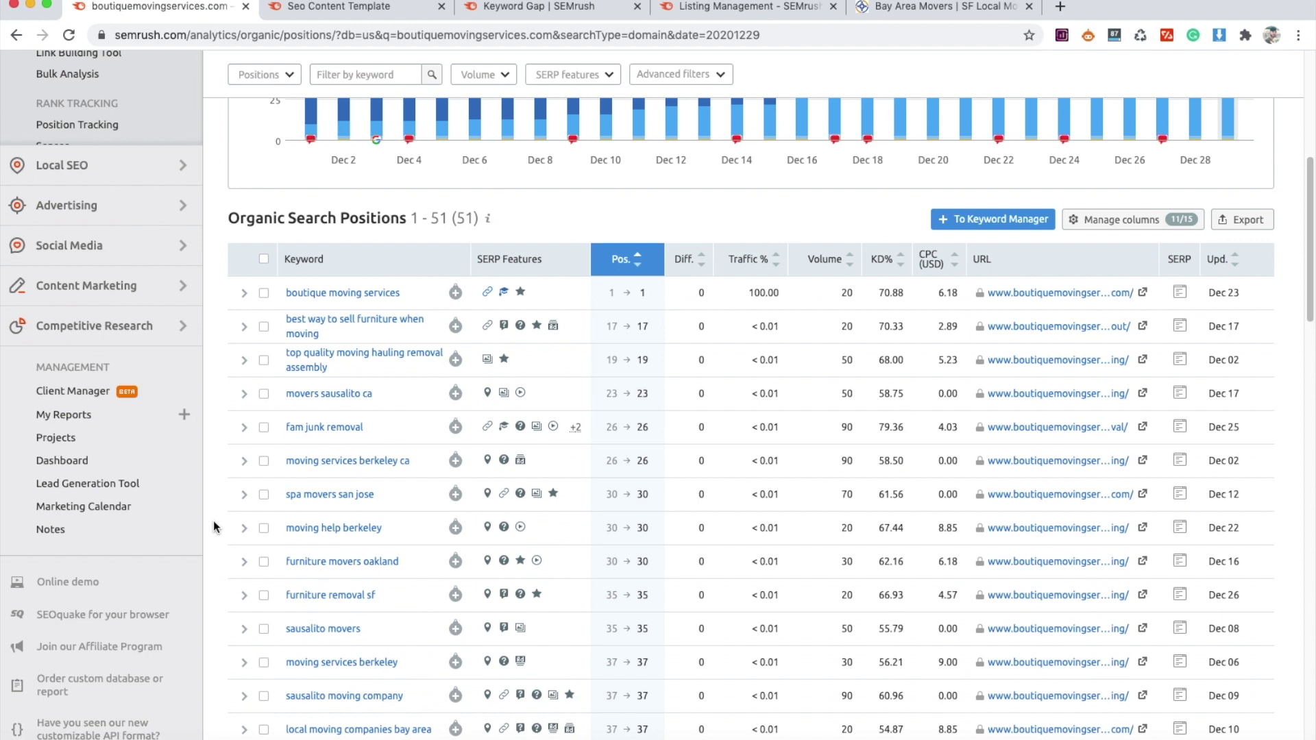
Step: Select the keyword "moving services berkeley ca" in the Organic Search Positions table for copying
scroll(214, 526, "down", 1)
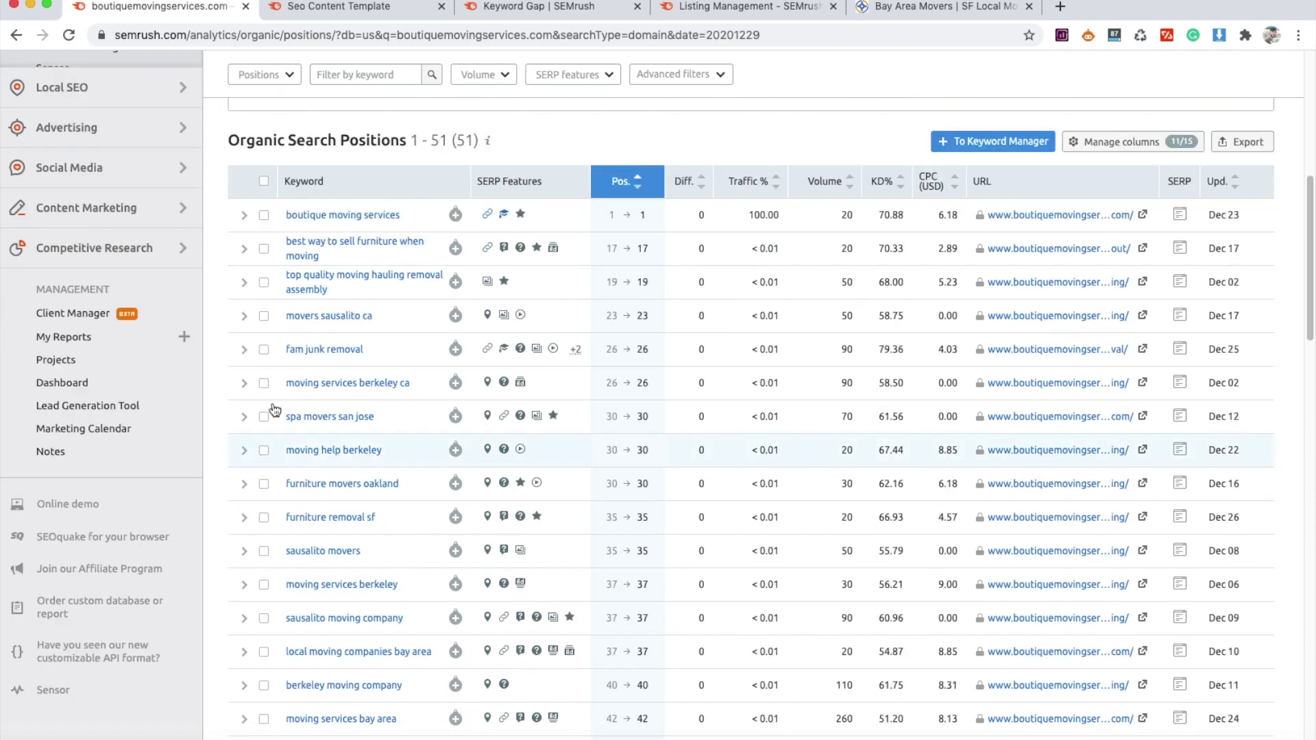
left_click_drag(418, 389, 289, 381)
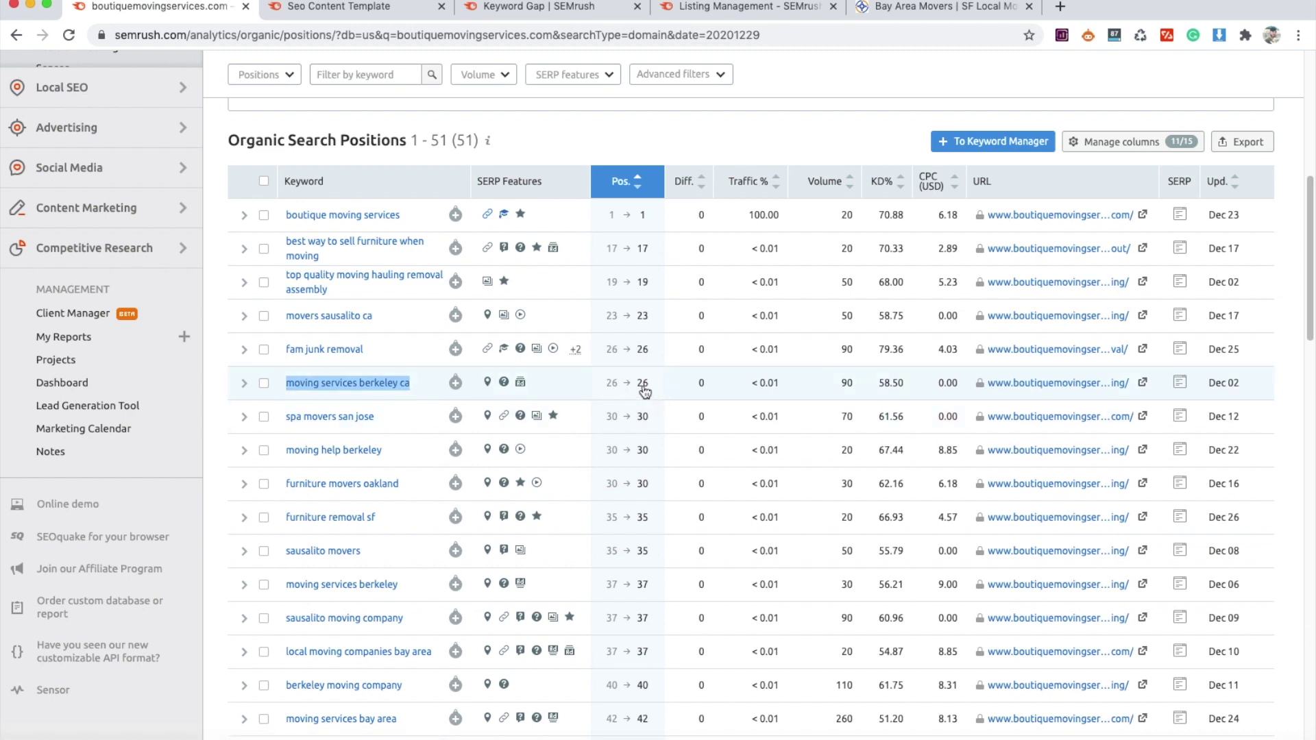
left_click_drag(420, 384, 315, 388)
left_click_drag(410, 385, 329, 390)
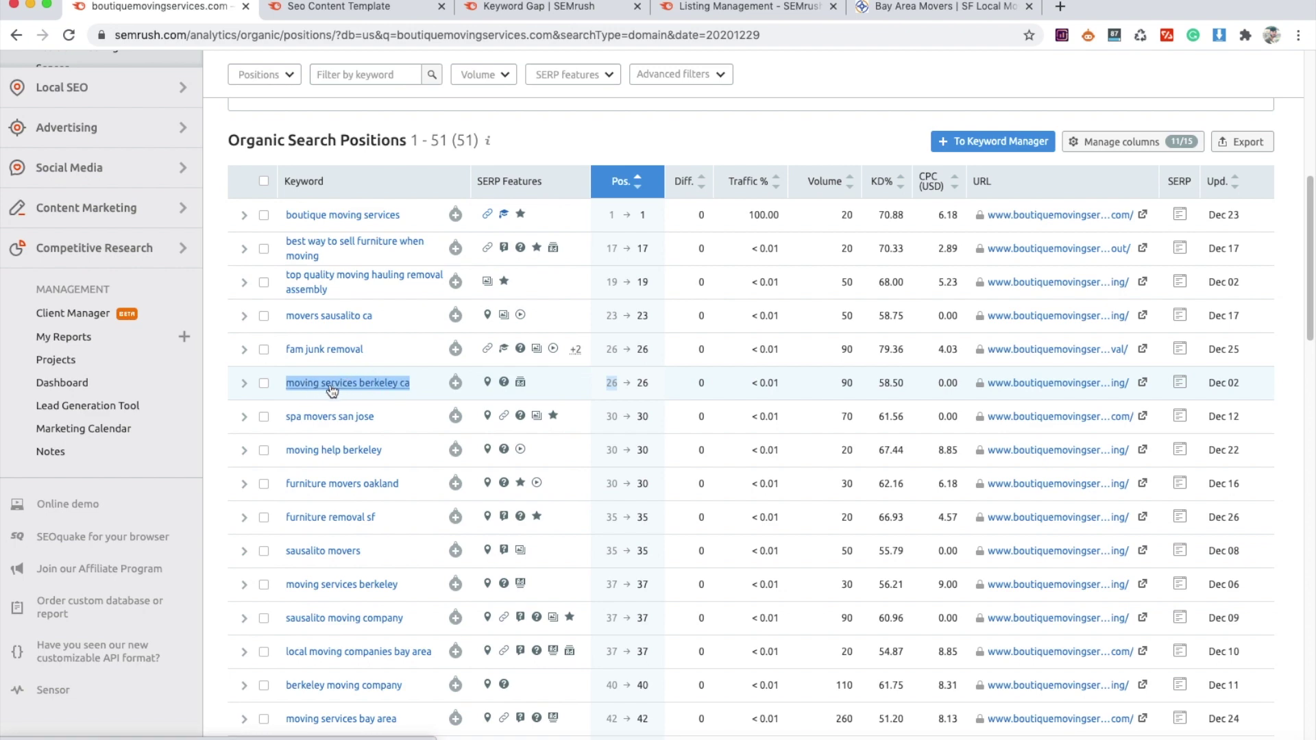
Step: Open the page ranking for "moving services berkeley ca" and review its Berkeley moving content from the banner through the numbered sections
left_click(1142, 383)
scroll(514, 306, "down", 3)
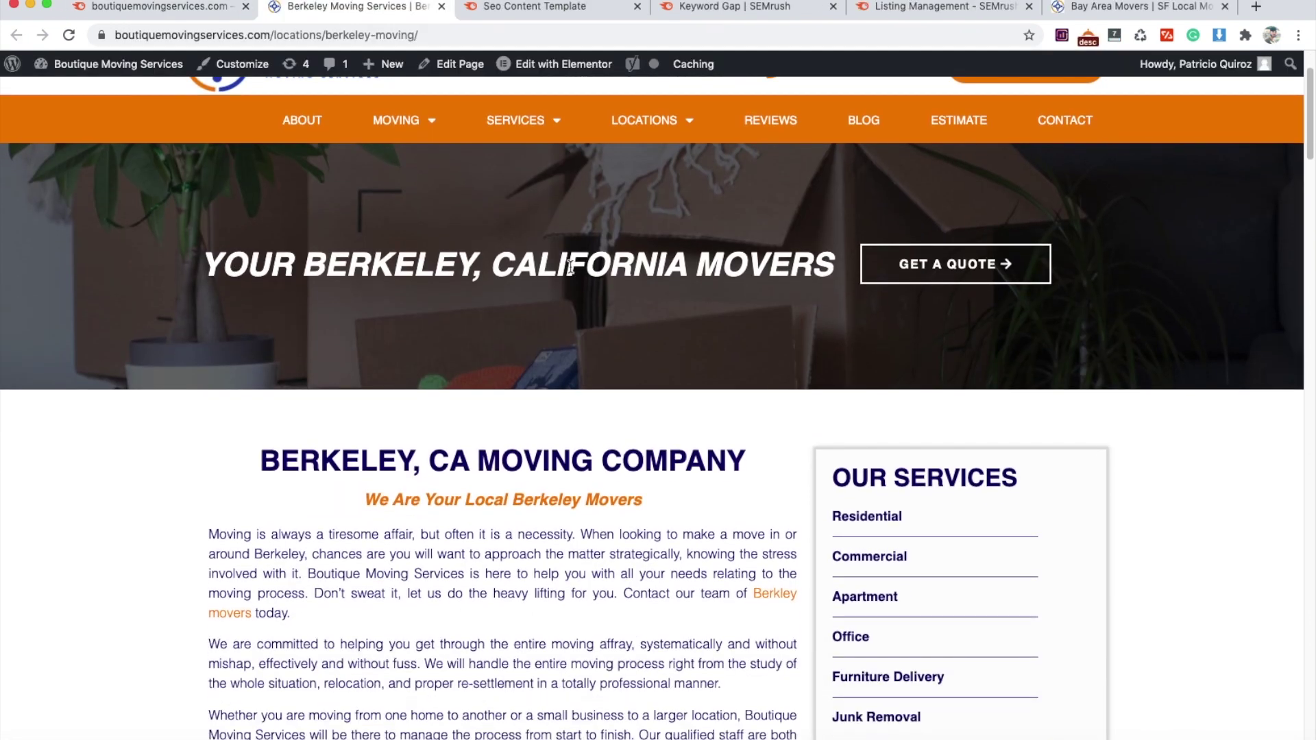
scroll(392, 457, "down", 5)
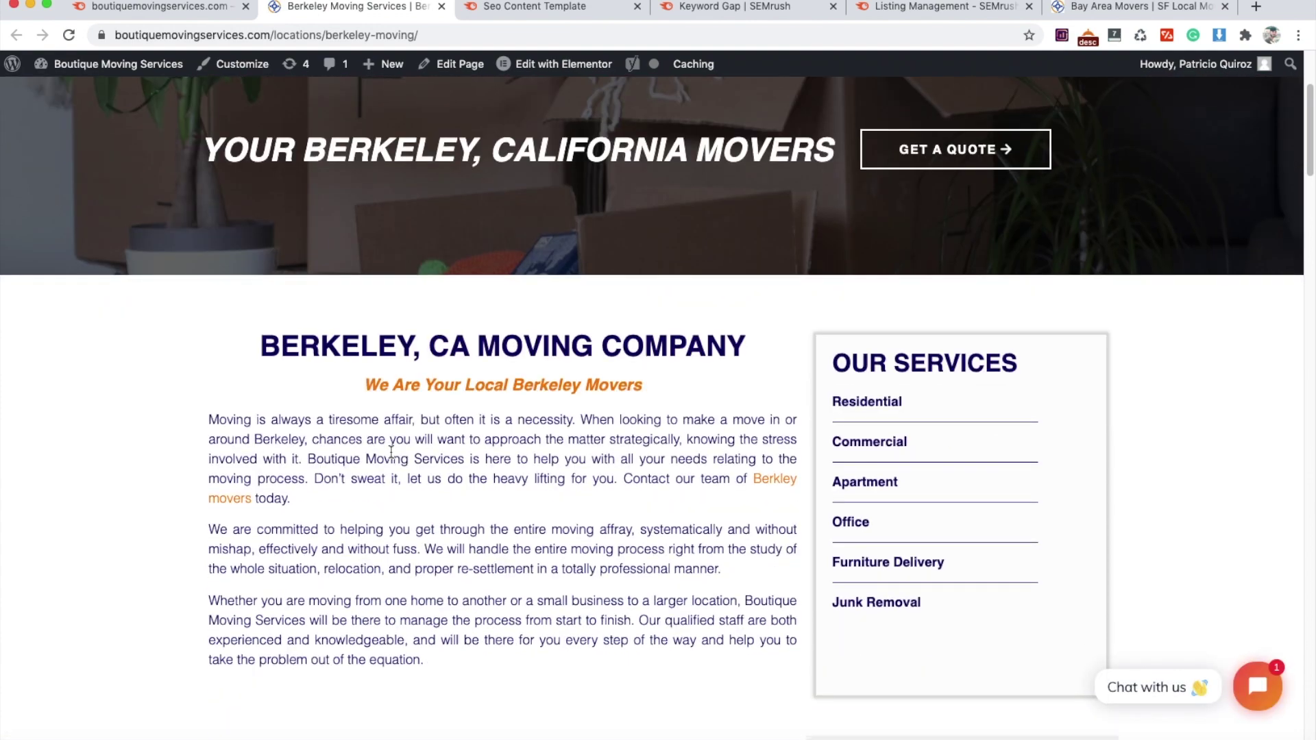
scroll(390, 457, "down", 15)
scroll(390, 453, "up", 20)
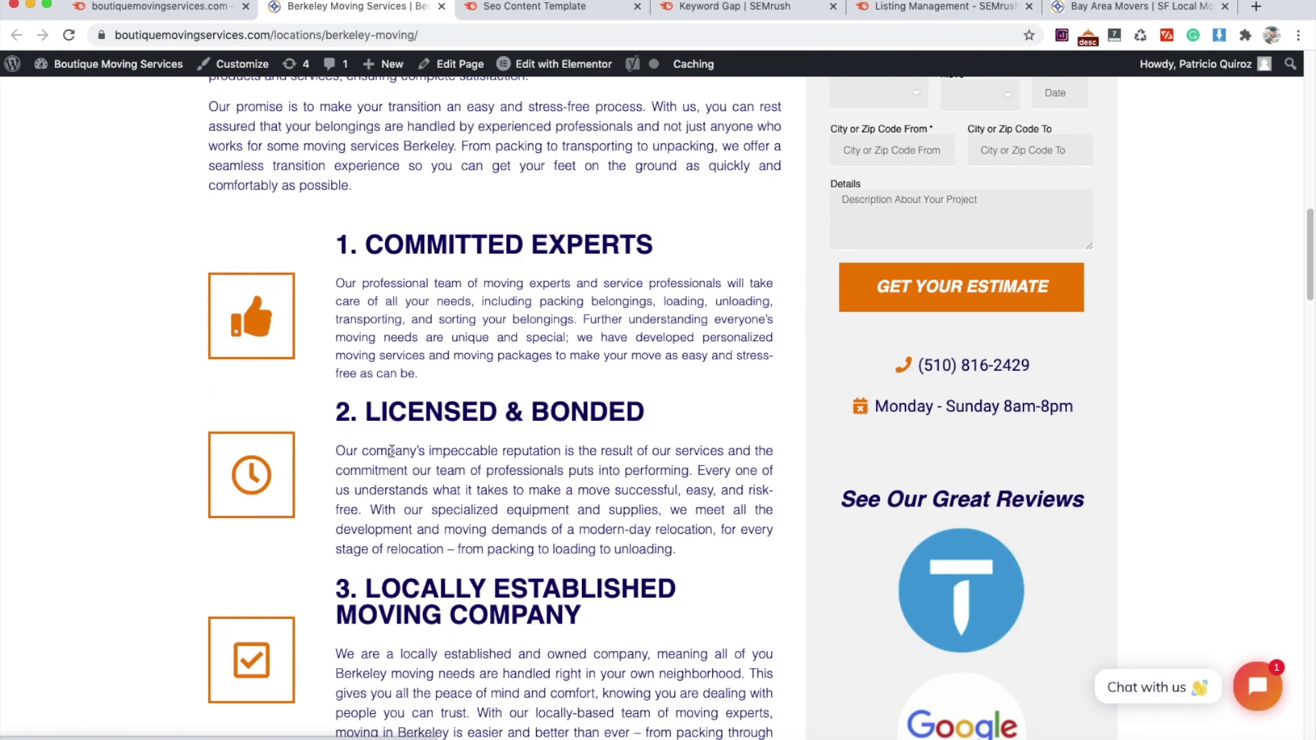
scroll(385, 449, "up", 1)
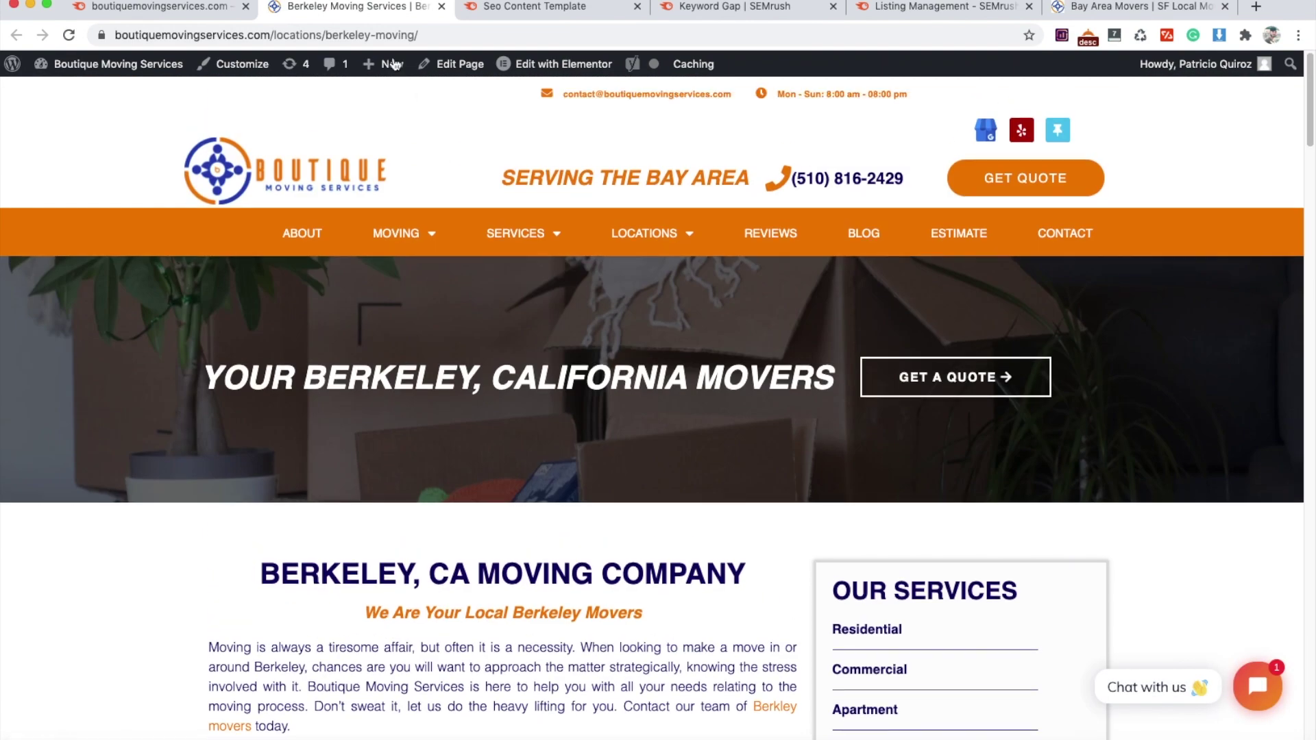
Step: Return to the Organic Research report and open the Keyword Gap tool for boutiquemovingservices.com
left_click(155, 8)
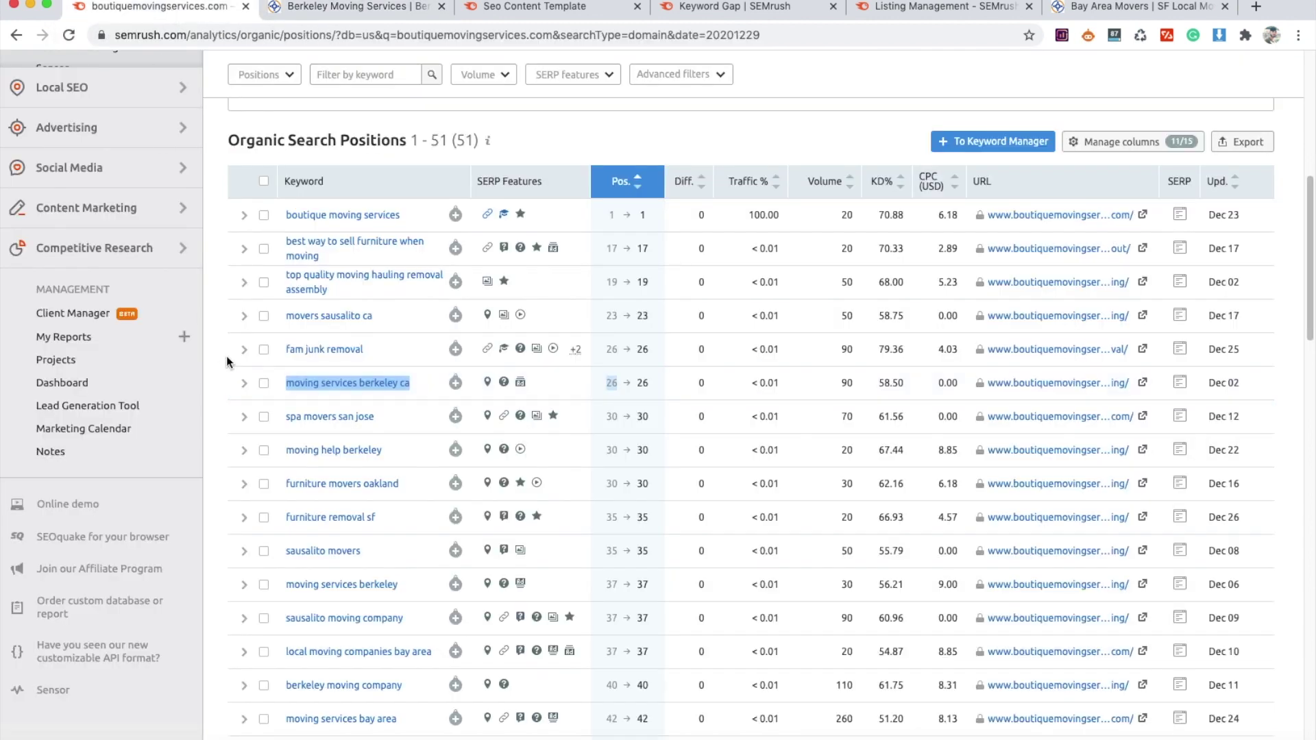
scroll(240, 356, "up", 2)
scroll(240, 356, "up", 5)
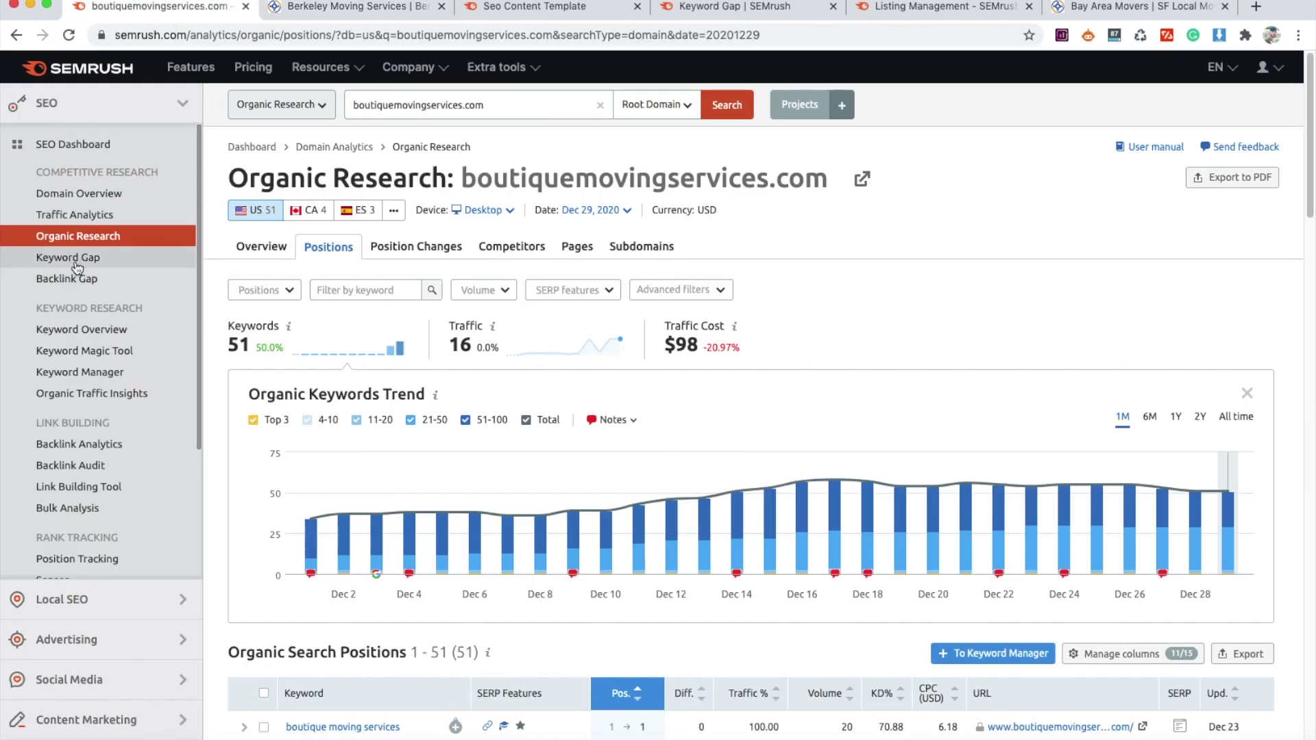
left_click(66, 264)
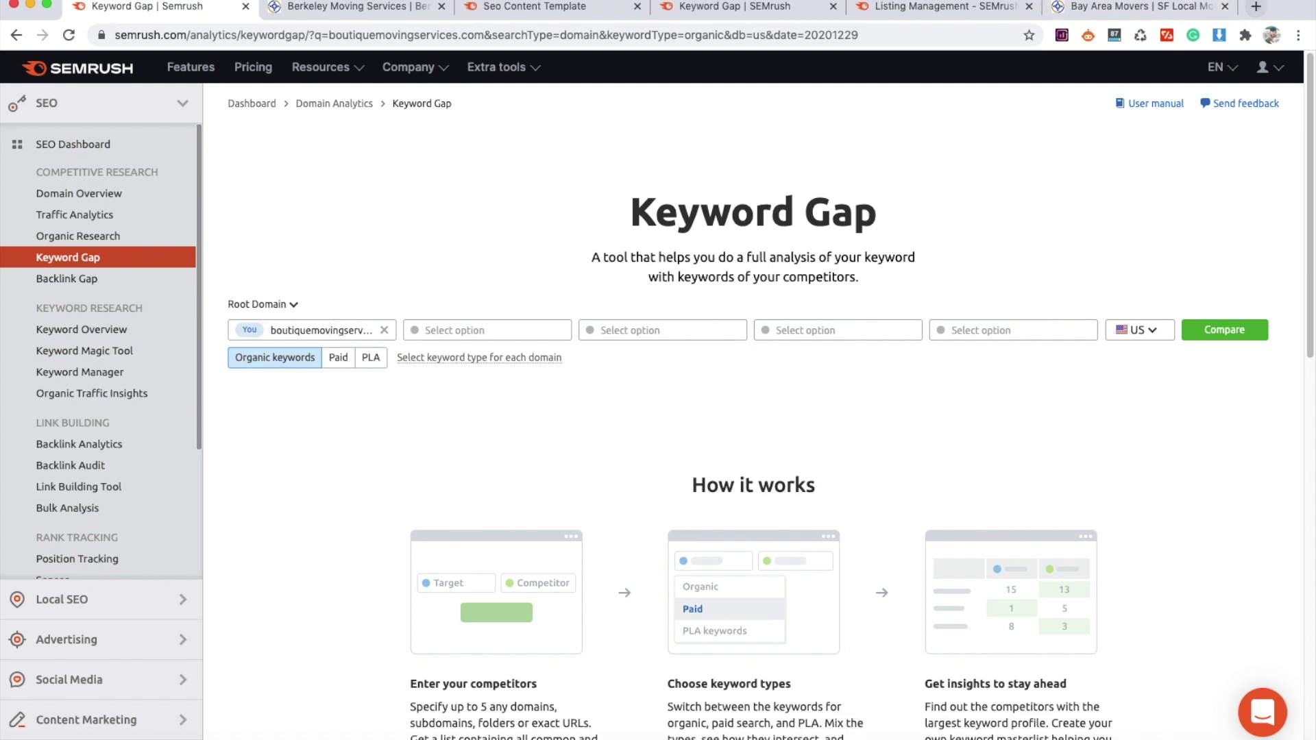
Step: Search Google in a new tab for "moving services berkeley ca" and browse past the map listings to the organic results
left_click(1255, 6)
type("moving services berkeley ca 26")
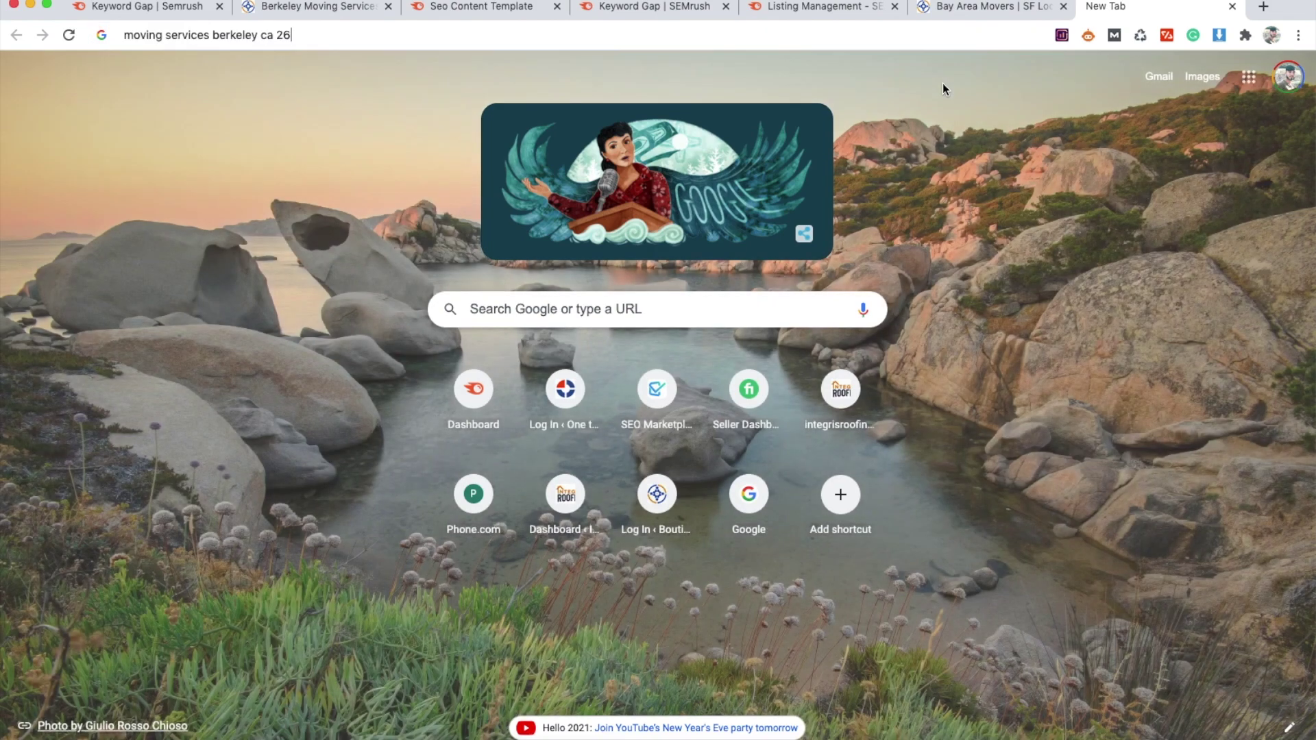
key("BackSpace")
key("BackSpace")
key("BackSpace")
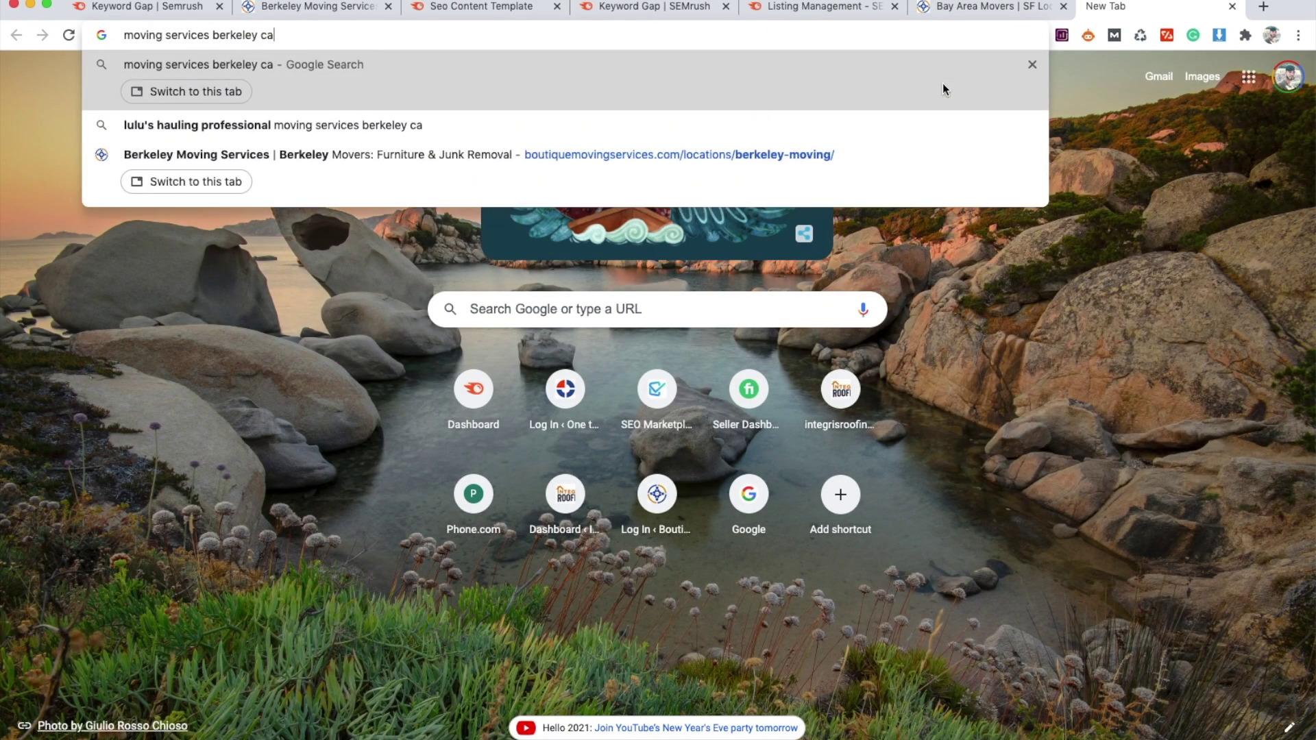
key("Return")
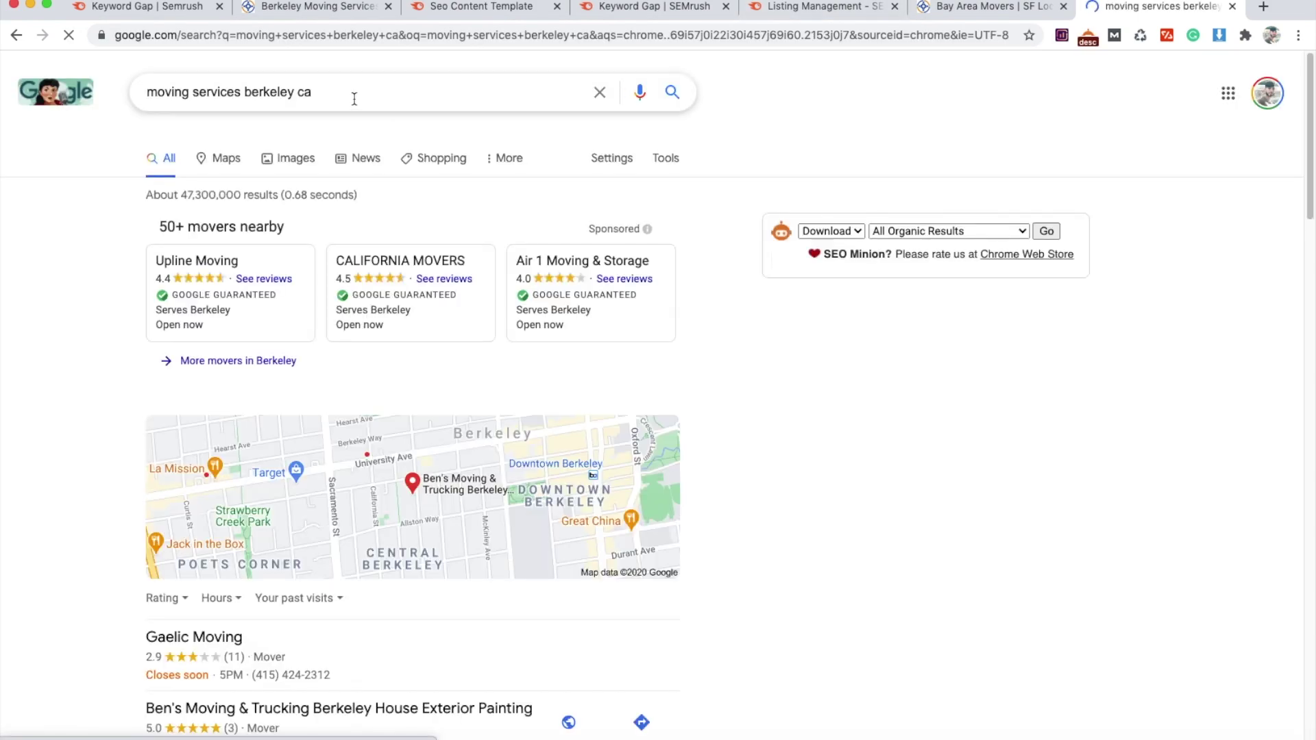
left_click_drag(322, 96, 144, 97)
left_click(112, 330)
scroll(113, 330, "down", 5)
scroll(113, 330, "down", 4)
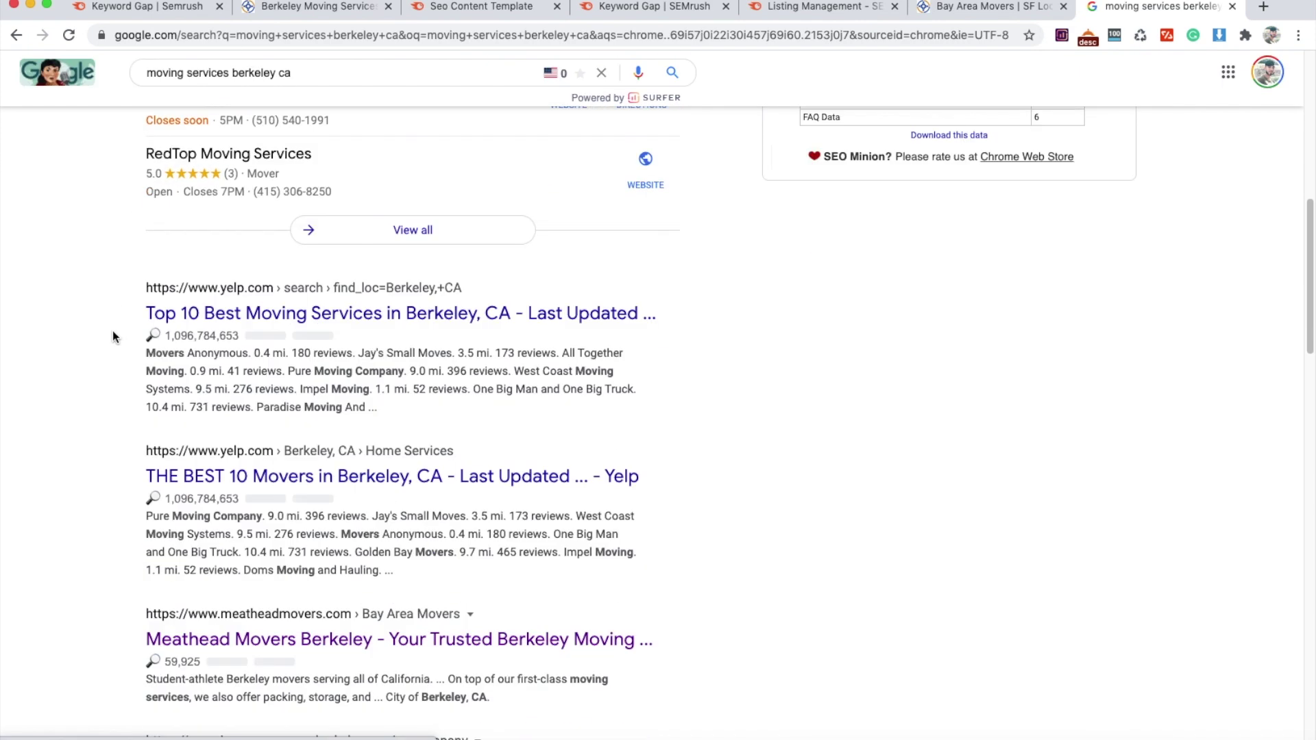
Step: Copy the full URL of the site's Berkeley moving page for use in the Keyword Gap comparison
left_click(170, 11)
scroll(375, 422, "down", 1)
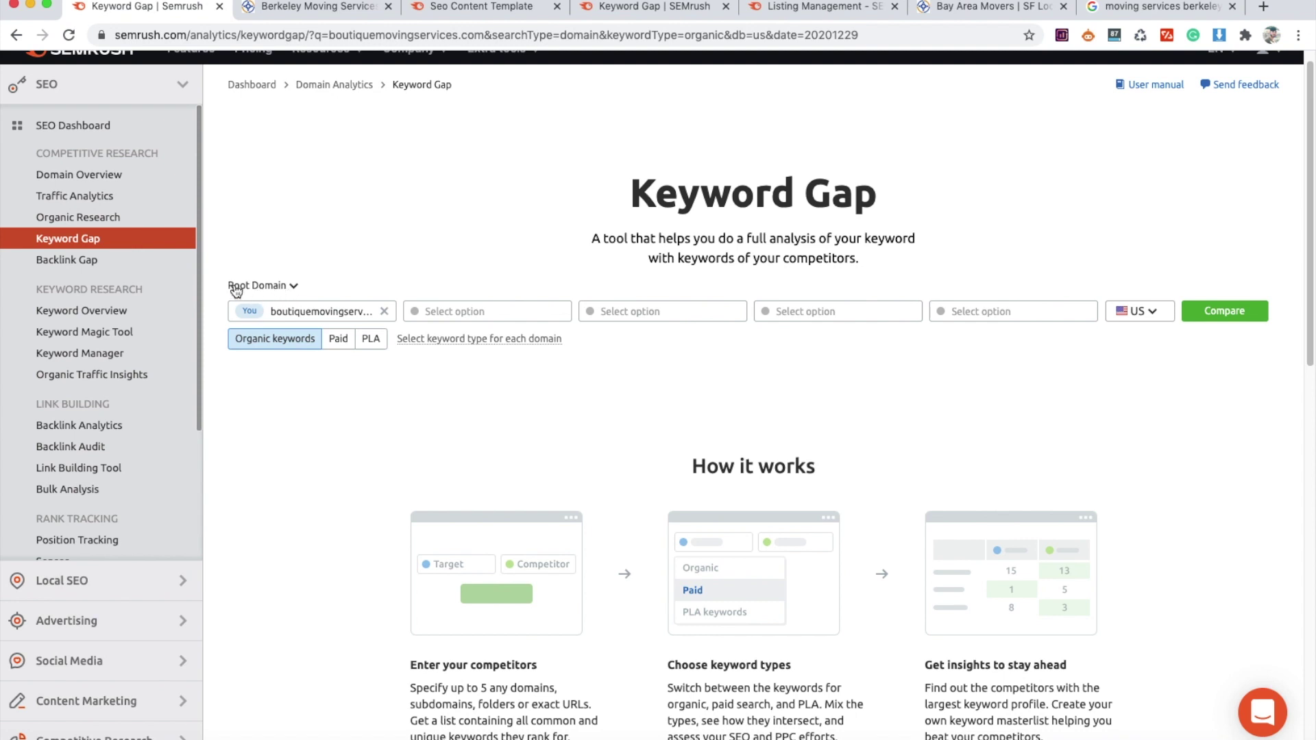
left_click(272, 313)
double_click(321, 312)
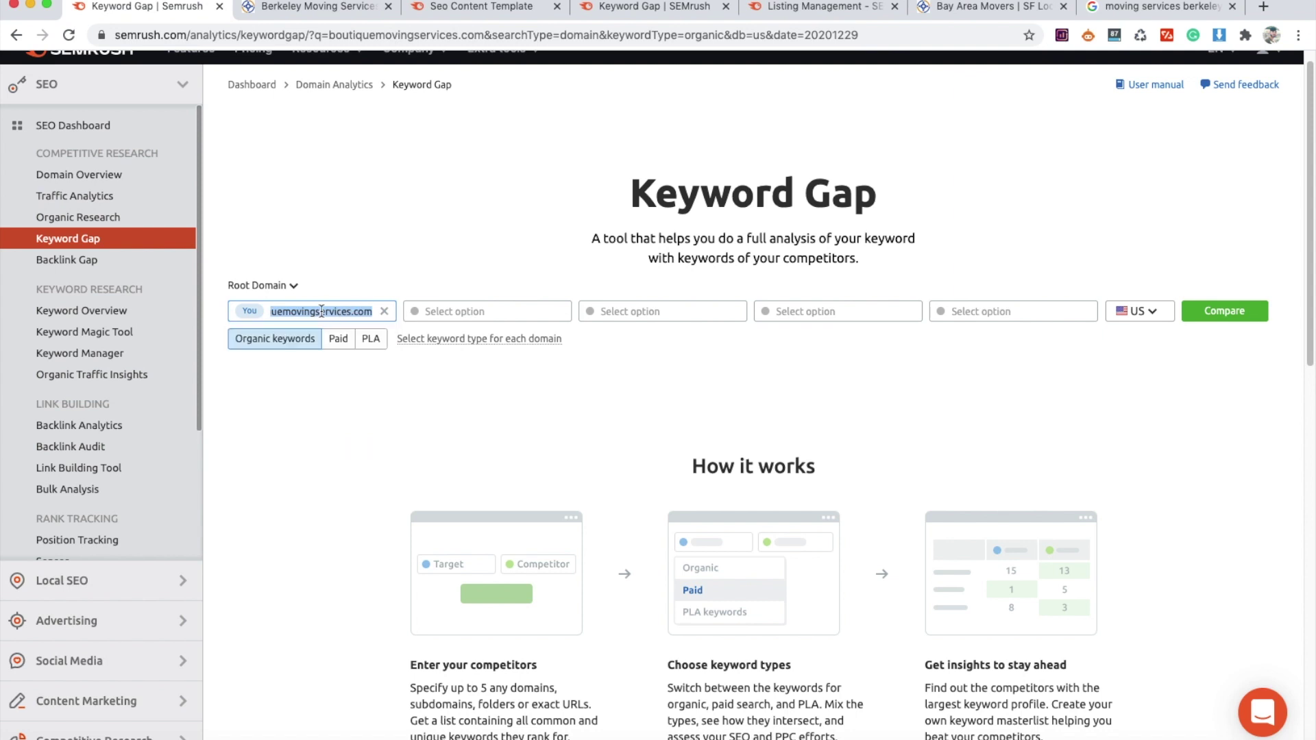
left_click(963, 8)
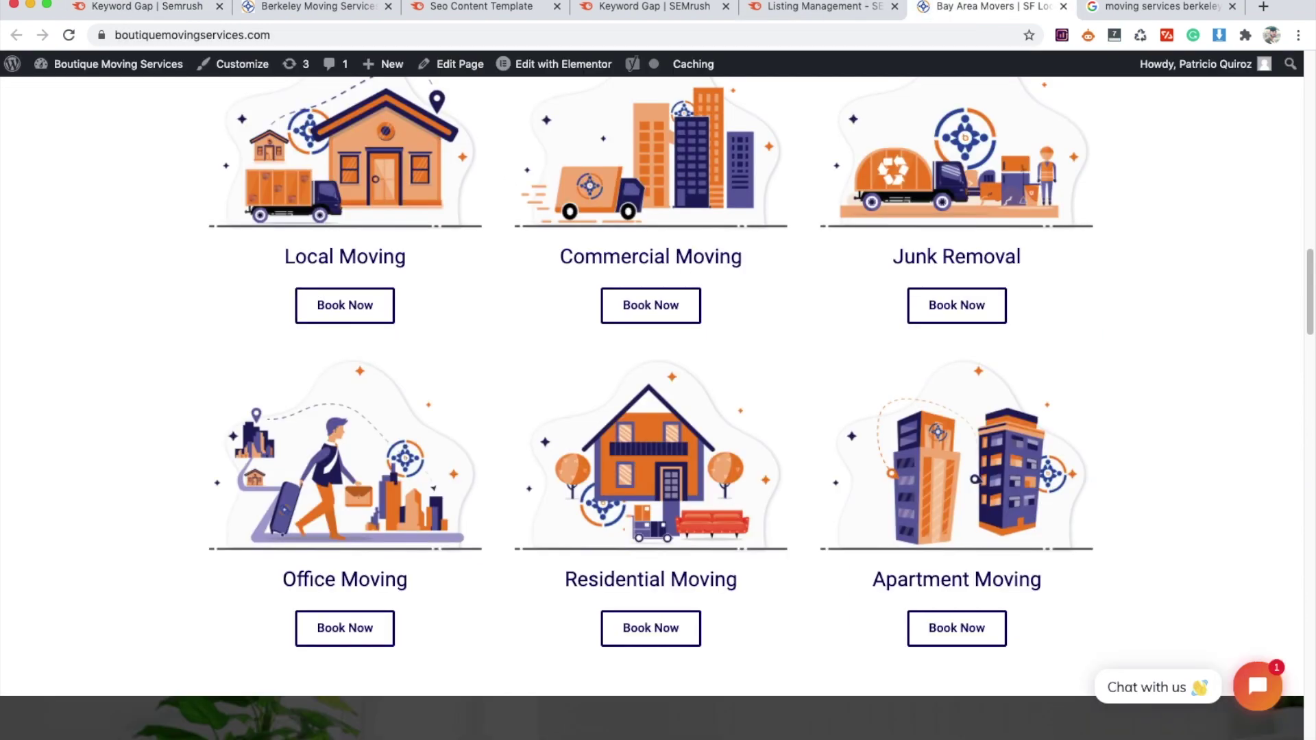
left_click(318, 8)
left_click(441, 35)
left_click_drag(441, 35, 100, 35)
left_click(127, 8)
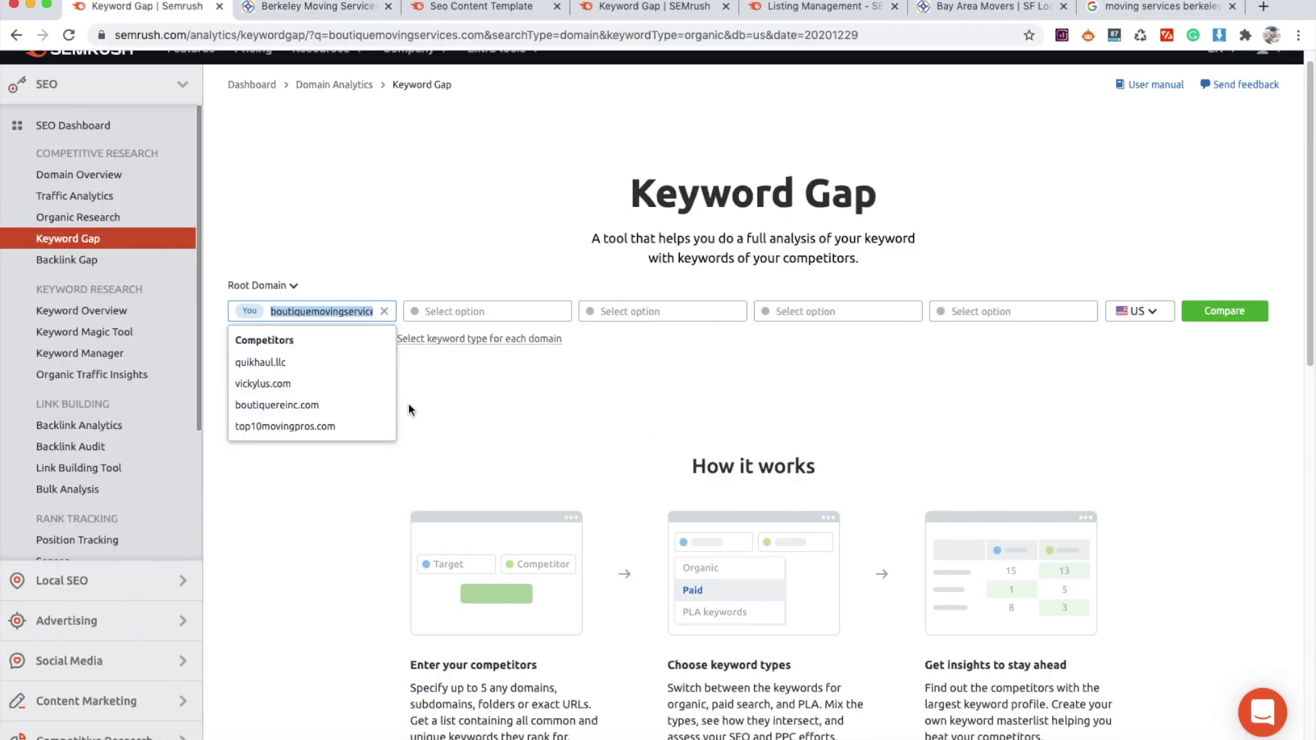
Step: Set the Keyword Gap comparison to Subfolder and enter the boutiquemovingservices.com/locations/berkeley-moving/ URL as the own site
left_click(293, 286)
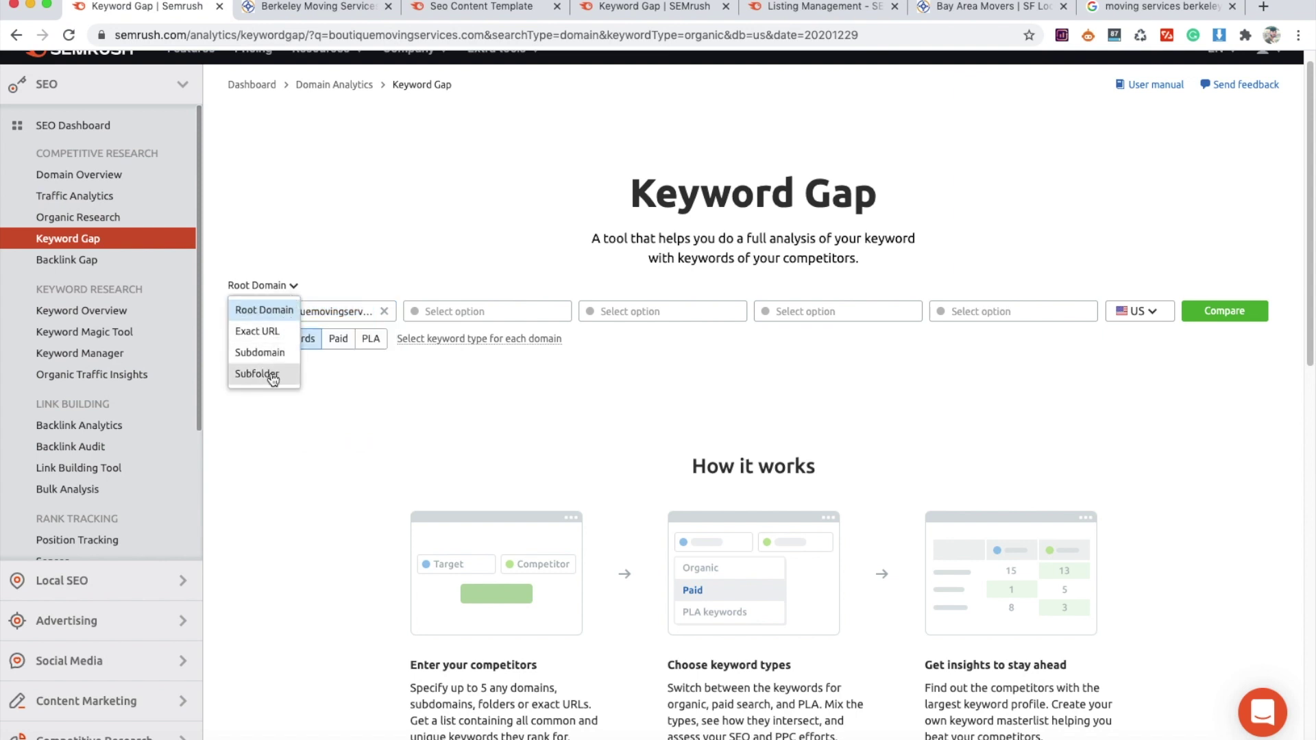
left_click(247, 374)
left_click(329, 312)
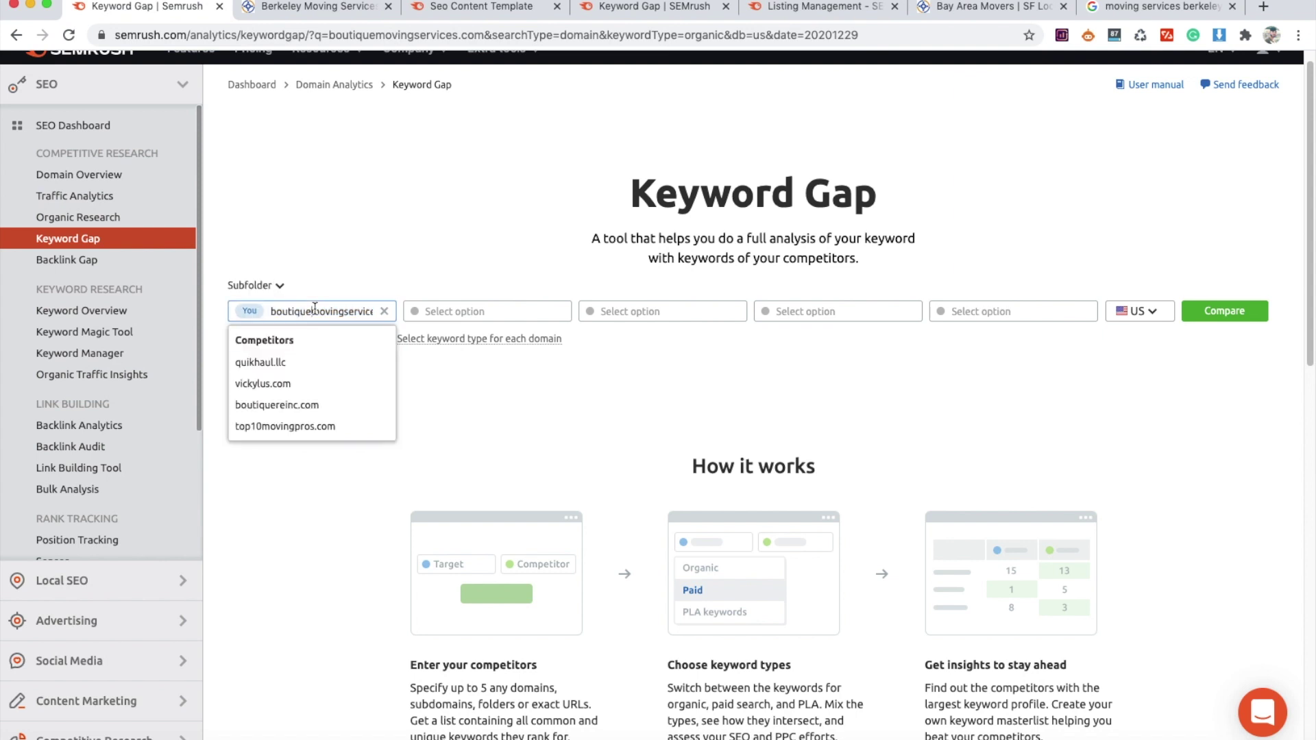
type("/locations/berkeley-moving/")
left_click(429, 410)
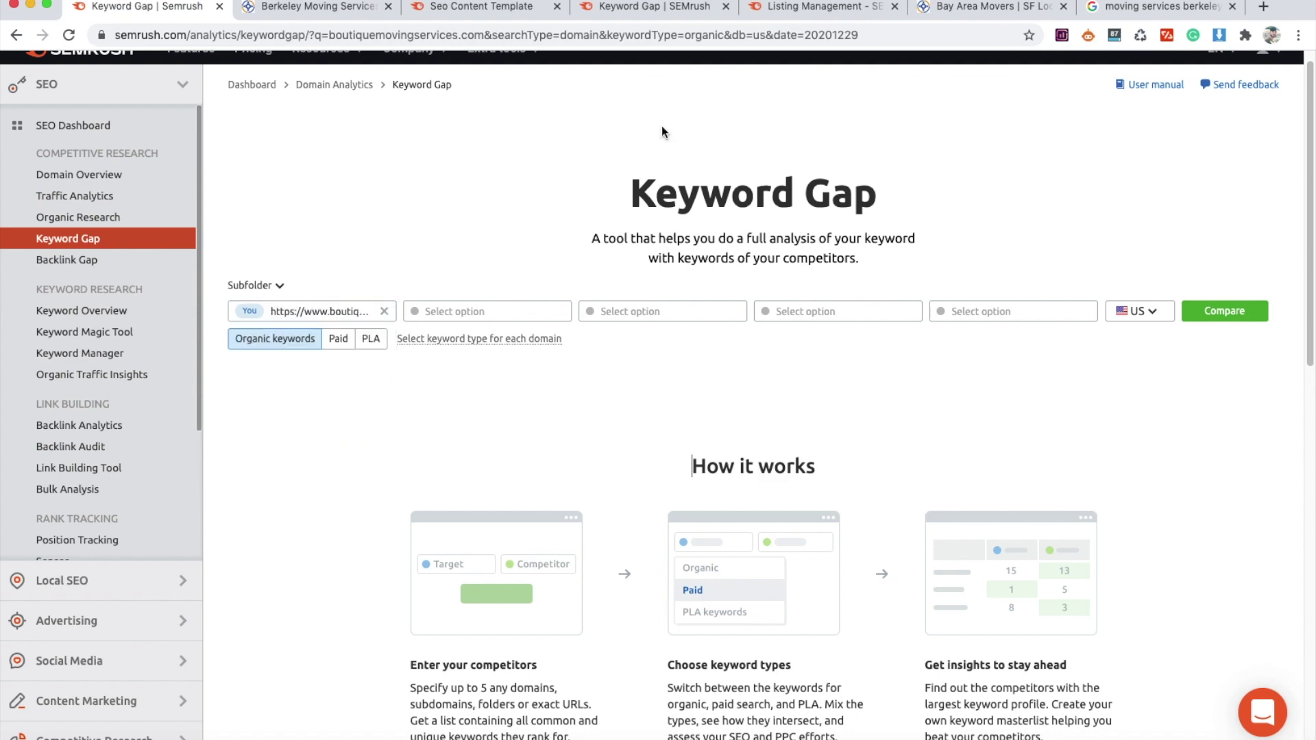
Step: Copy the Meathead Movers Berkeley link from the Google results and add it as the first Keyword Gap competitor
left_click(1117, 12)
scroll(122, 397, "down", 5)
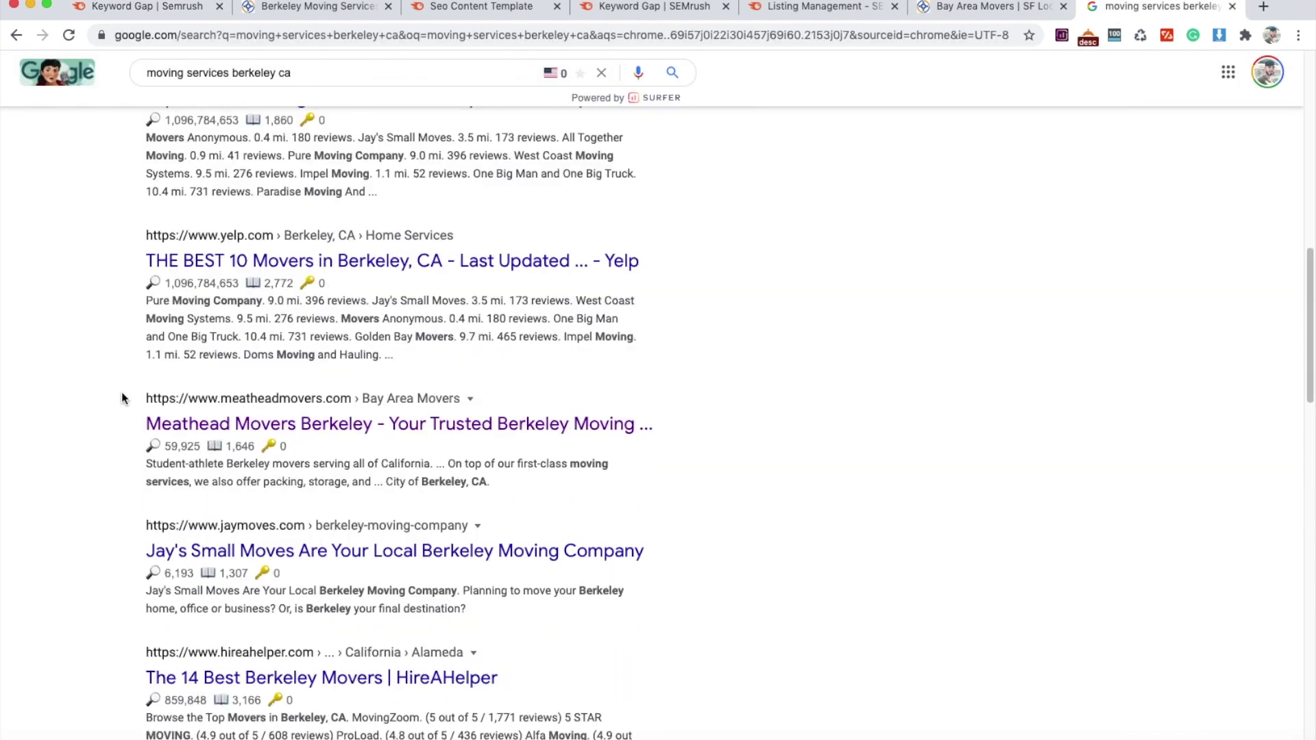
scroll(122, 392, "down", 1)
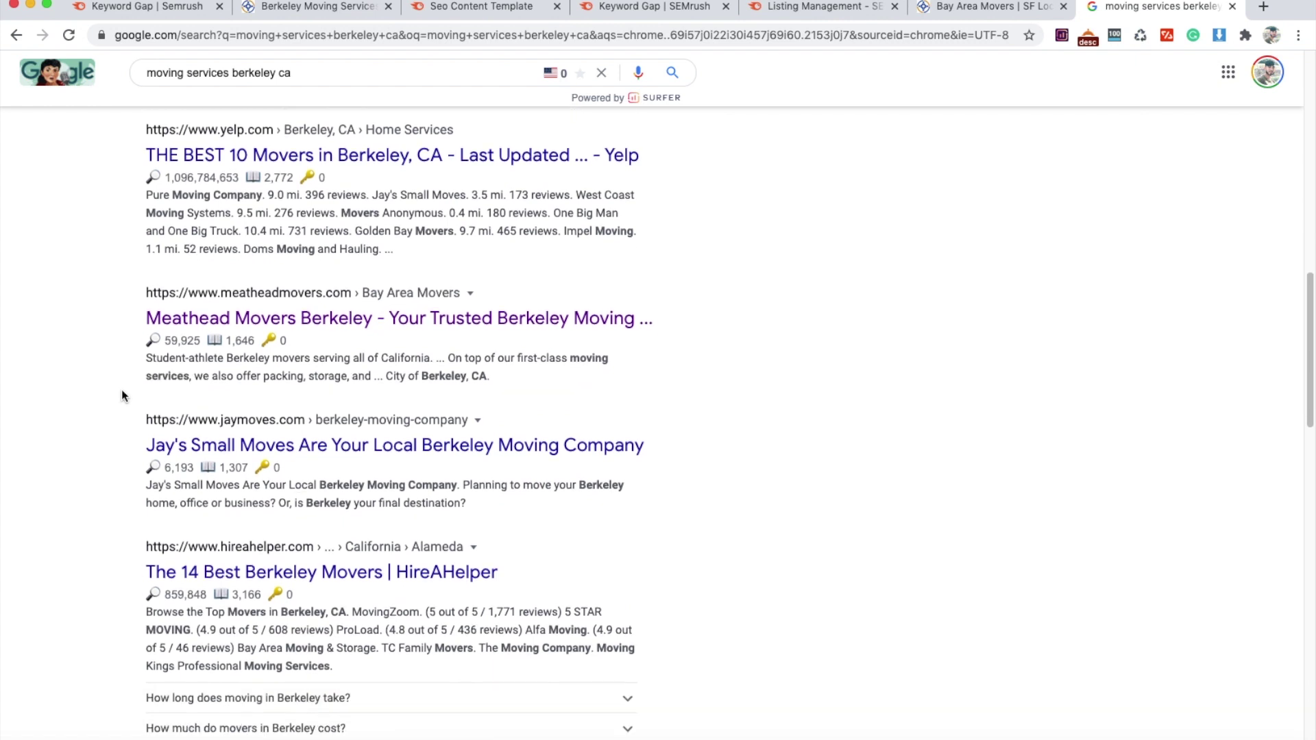
right_click(299, 321)
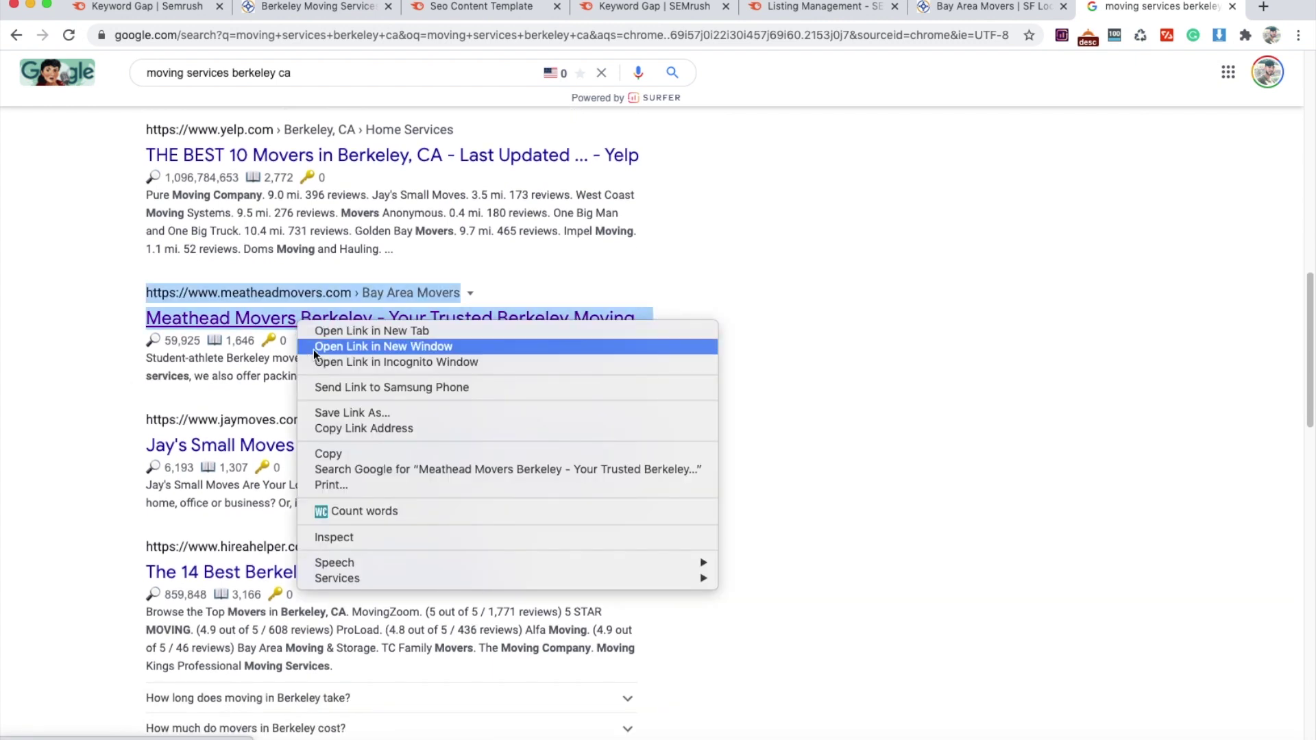
left_click(342, 428)
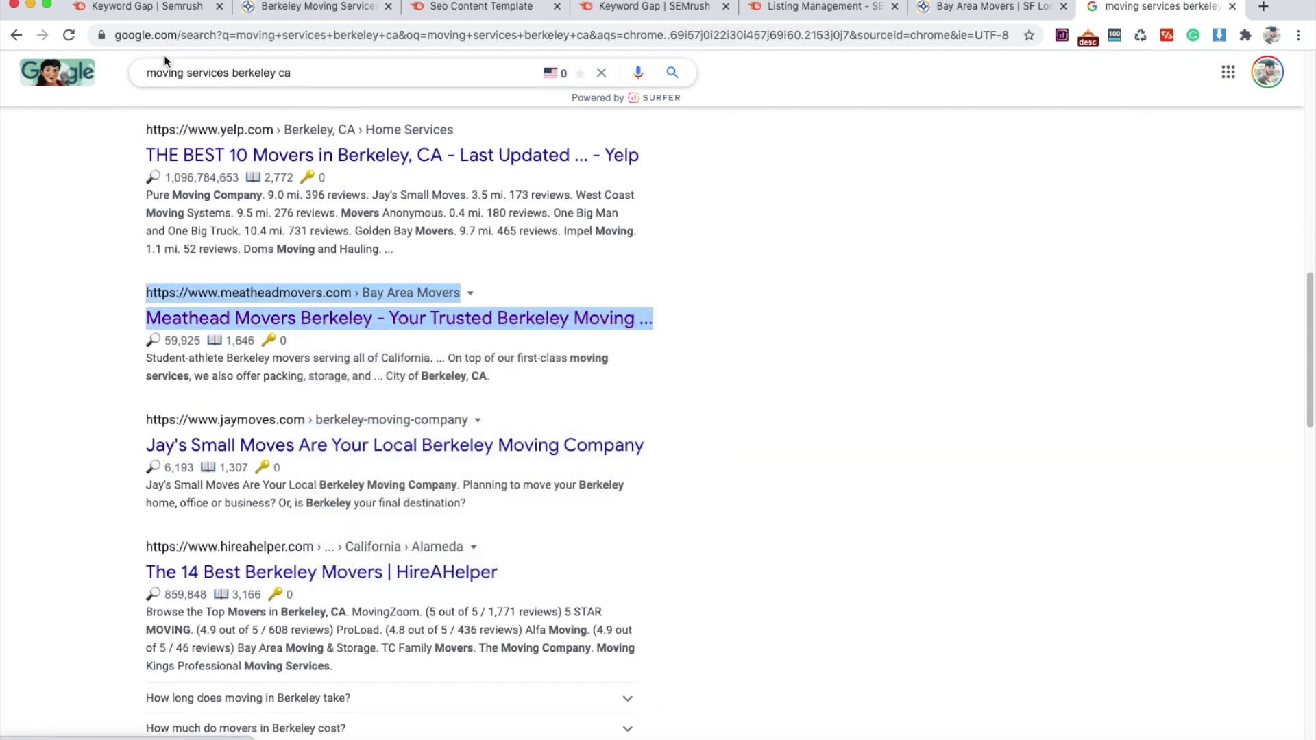
left_click(158, 16)
key("super+v")
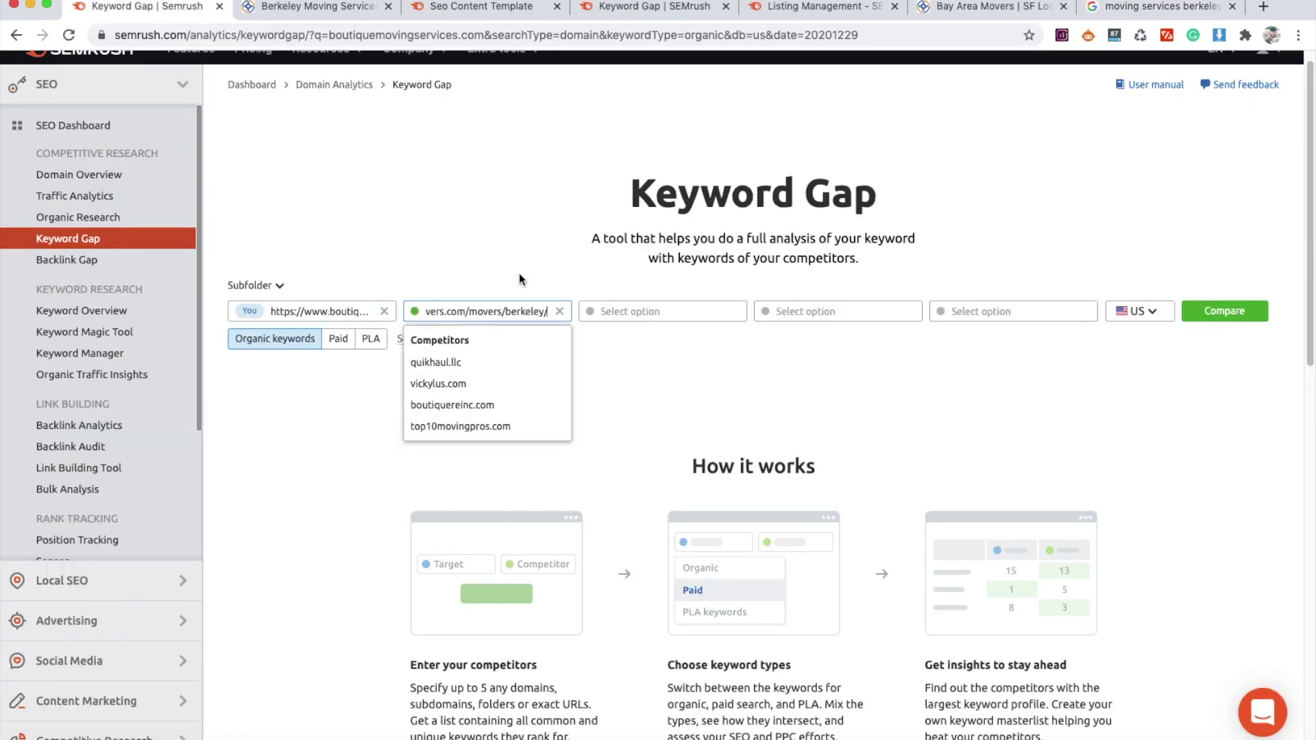
Step: Copy the Jay's Small Moves Berkeley link from the Google results and add it as the second Keyword Gap competitor
left_click(1123, 8)
scroll(484, 368, "down", 3)
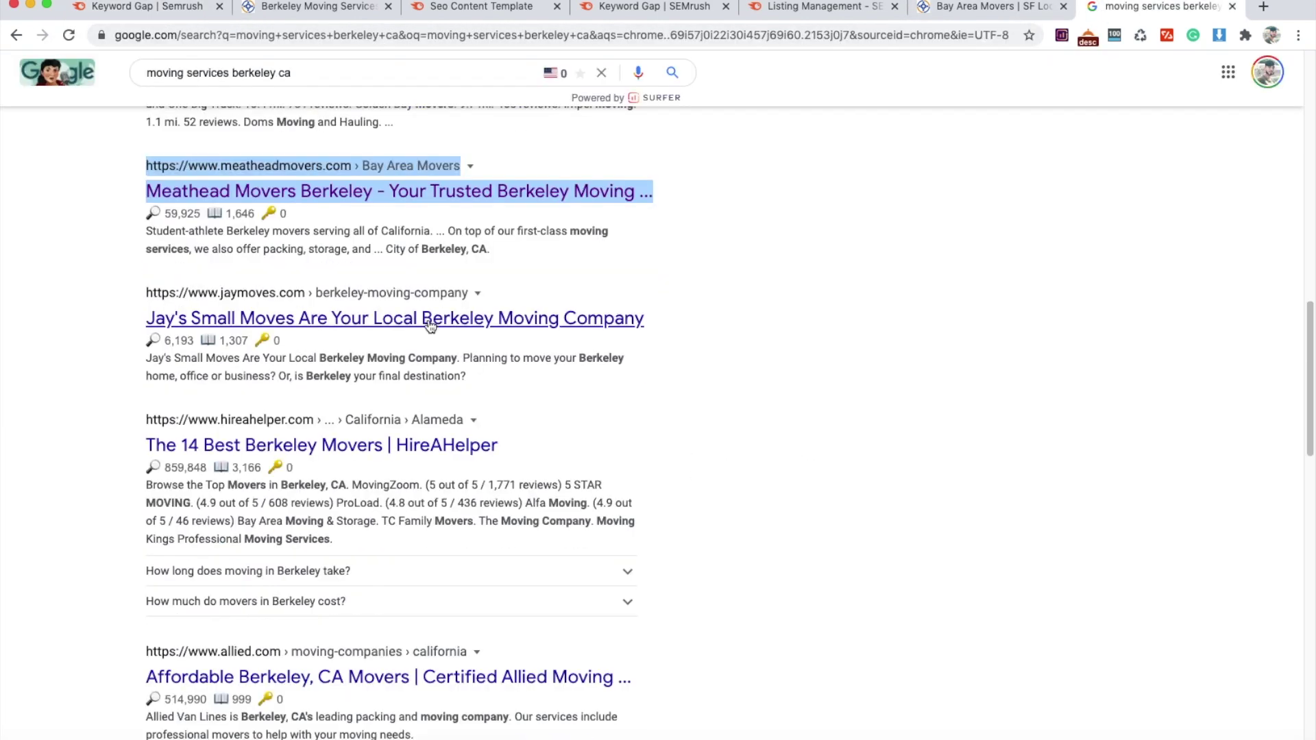
right_click(429, 317)
left_click(498, 426)
left_click(148, 7)
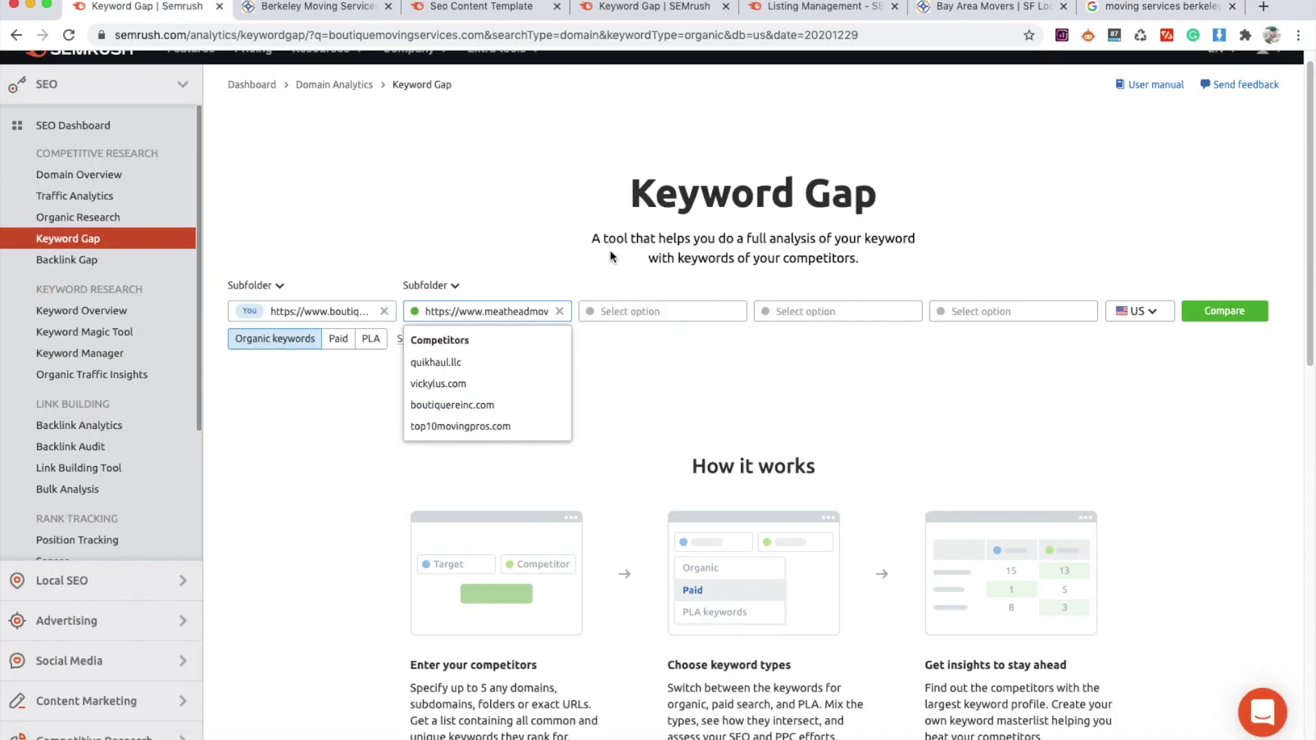
left_click(625, 311)
key("super+v")
Step: Copy the allied.com Berkeley movers link from the Google results and add it as the third Keyword Gap competitor
left_click(1157, 7)
scroll(291, 364, "down", 5)
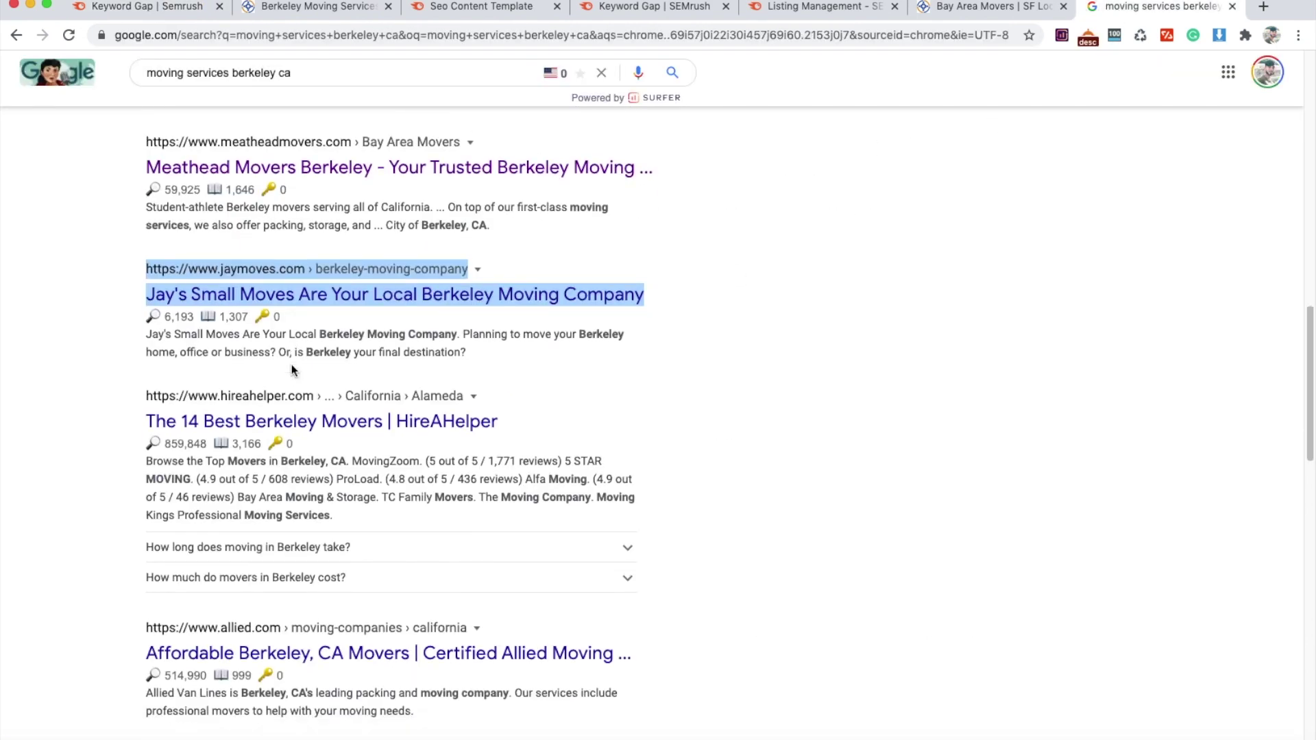
scroll(285, 374, "down", 1)
right_click(276, 364)
left_click(352, 466)
left_click(168, 8)
left_click(783, 311)
key("super+v")
Step: Add the Magic Moving Berkeley link from the Google results as the fourth competitor and run the Keyword Gap comparison
left_click(1158, 7)
scroll(253, 366, "down", 2)
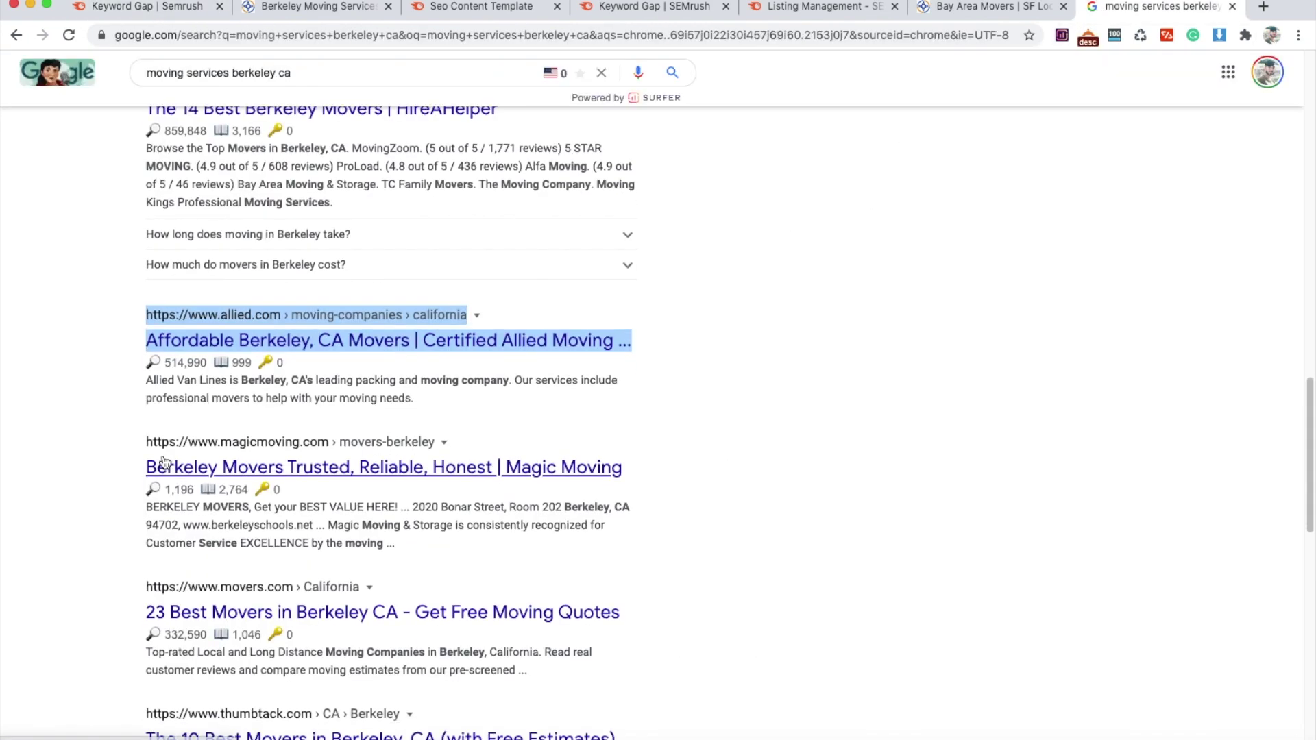
right_click(253, 365)
left_click(295, 471)
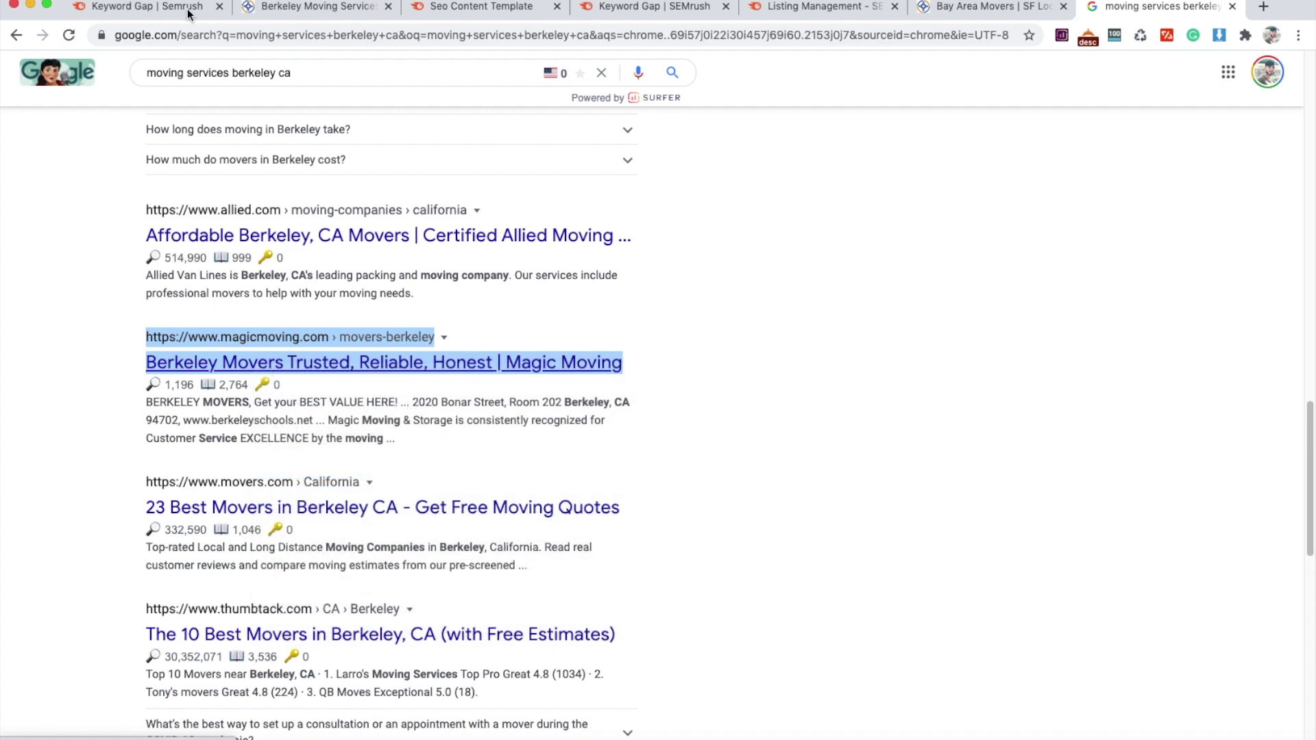
left_click(172, 6)
left_click(980, 312)
key("super+v")
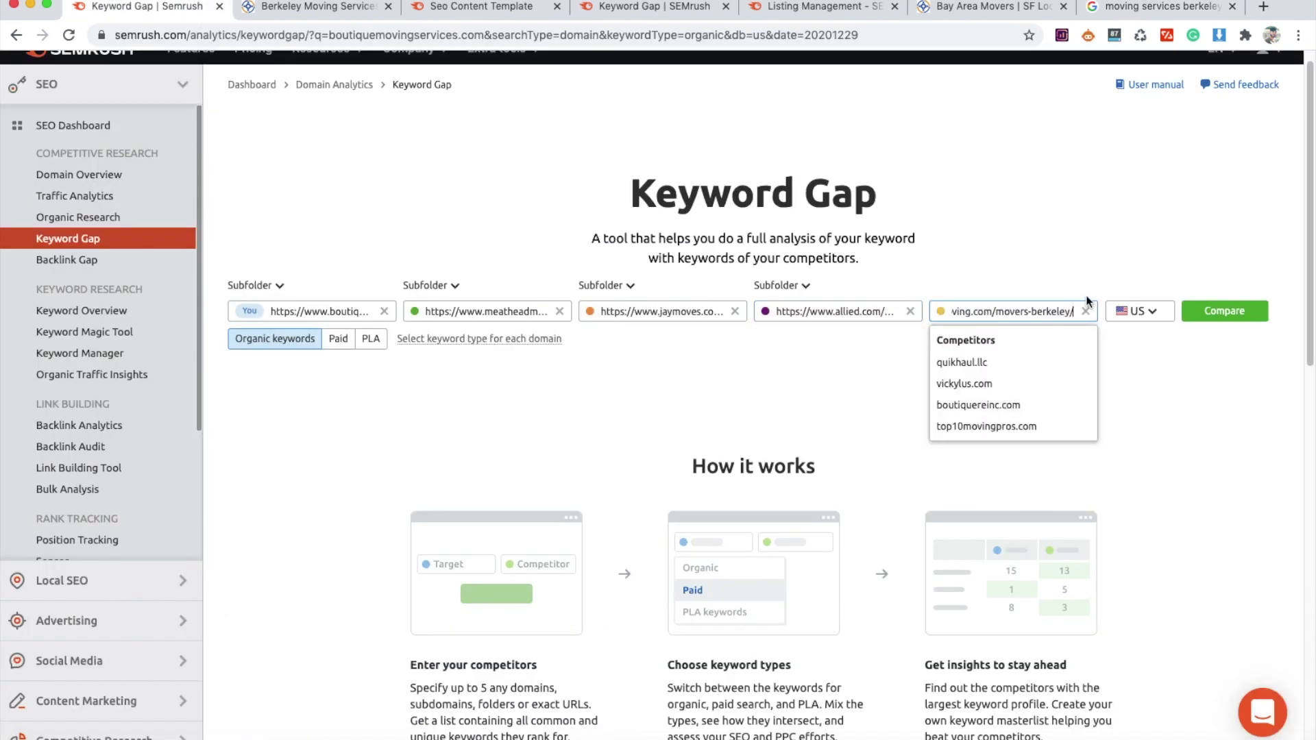
left_click(1217, 313)
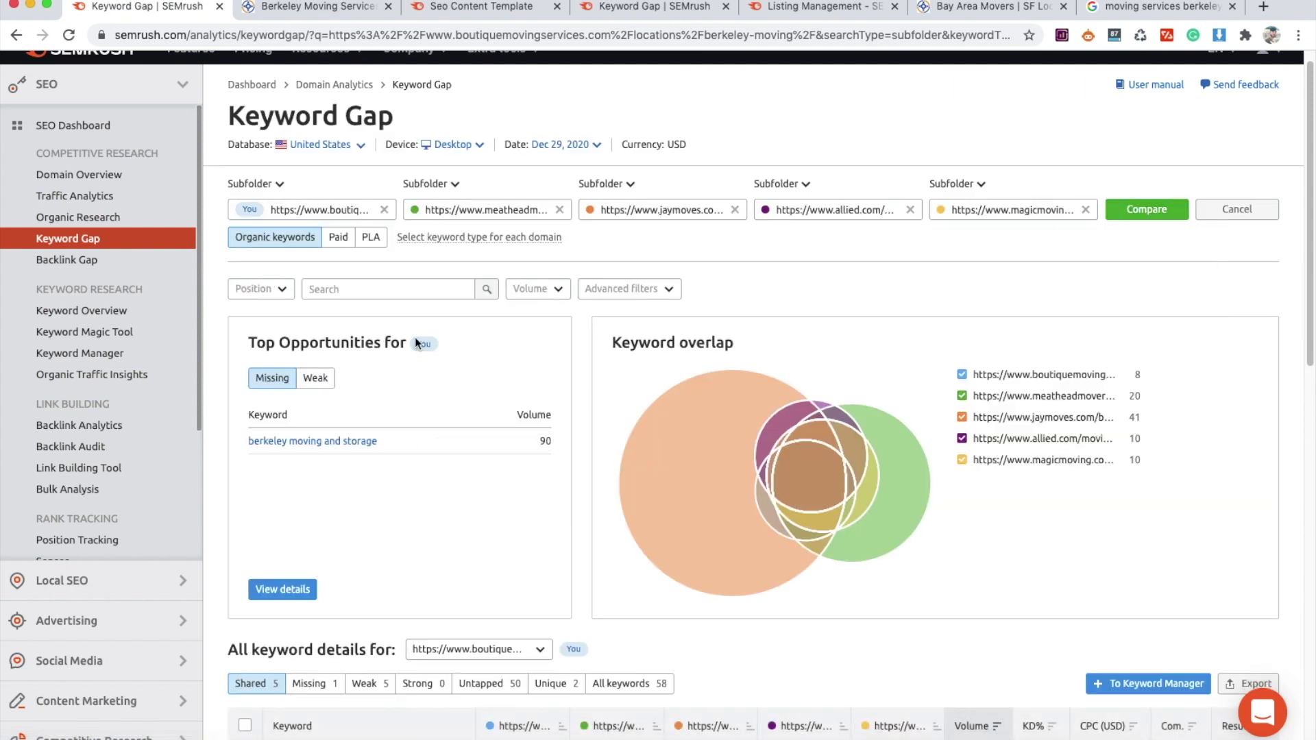
Step: Examine the missing keywords under Top Opportunities in the Keyword Gap results
scroll(414, 349, "down", 1)
left_click_drag(251, 299, 423, 294)
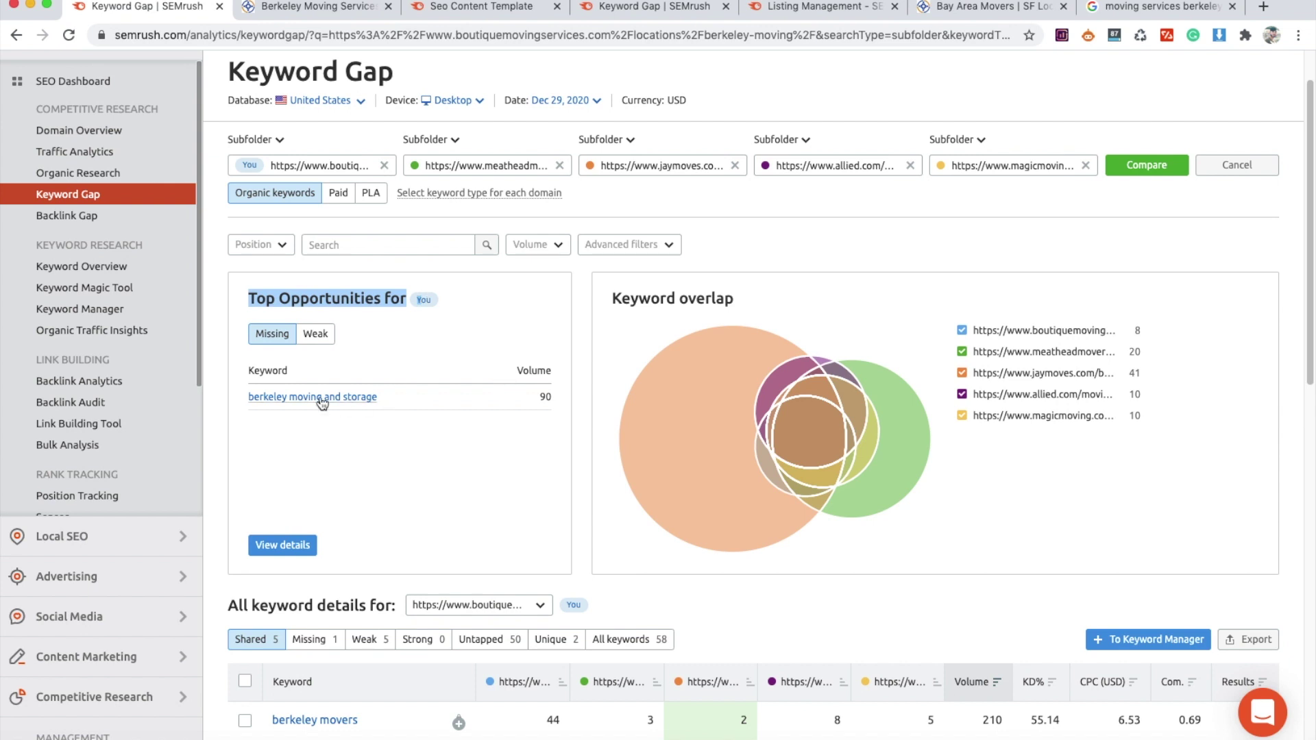
left_click(231, 404)
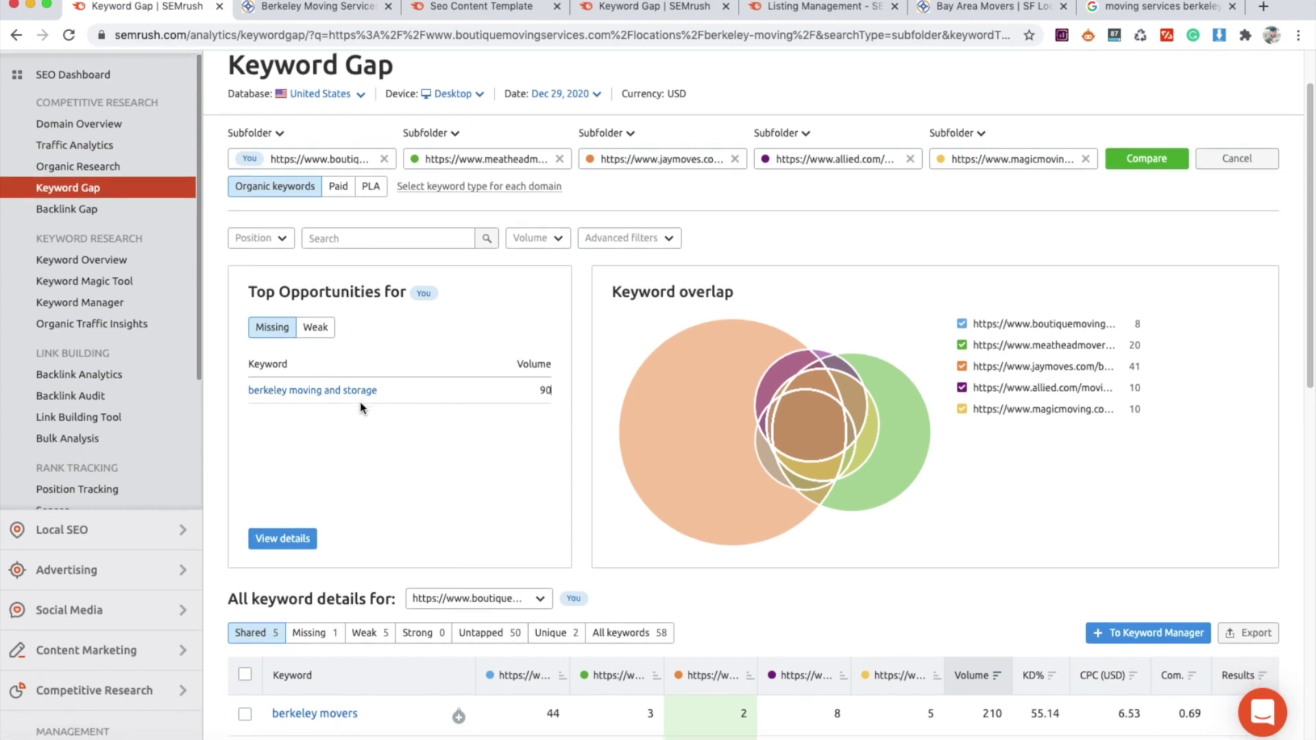
Step: Review the shared keywords and each page's rankings in the keyword details table
scroll(359, 402, "down", 3)
scroll(360, 402, "down", 1)
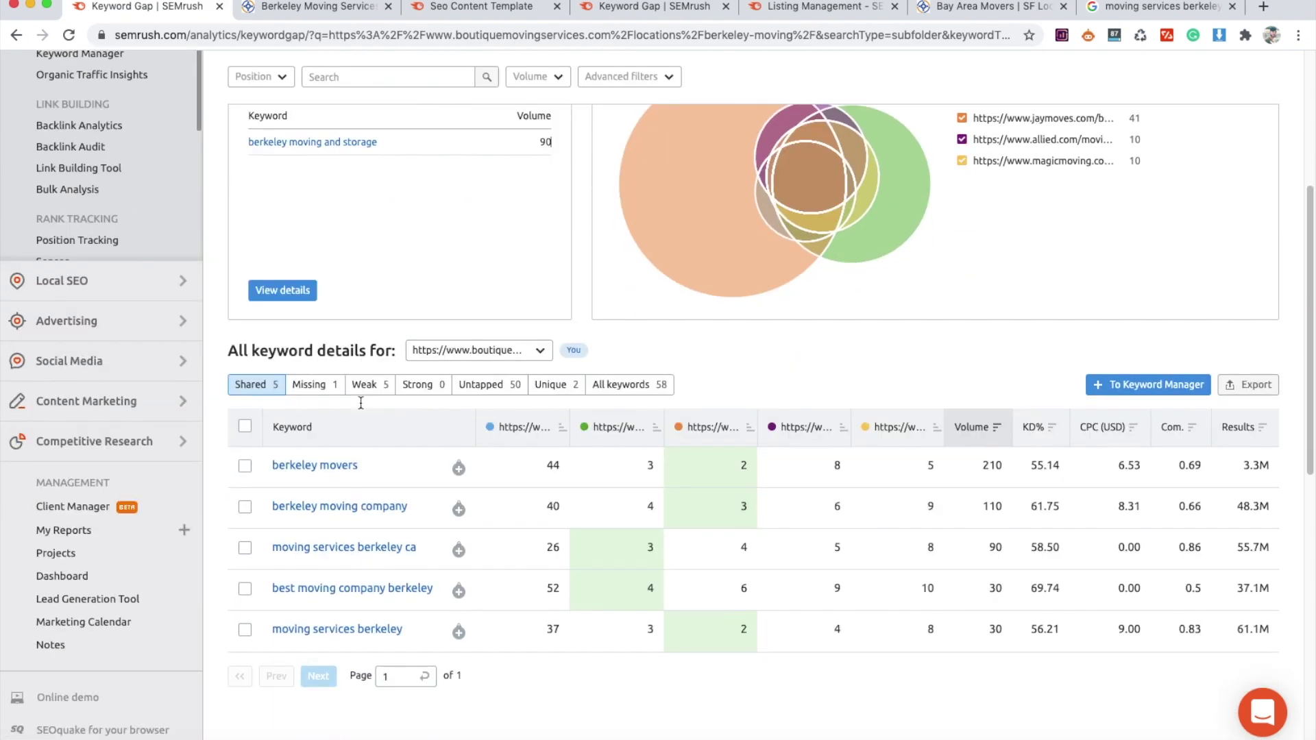
scroll(360, 408, "down", 1)
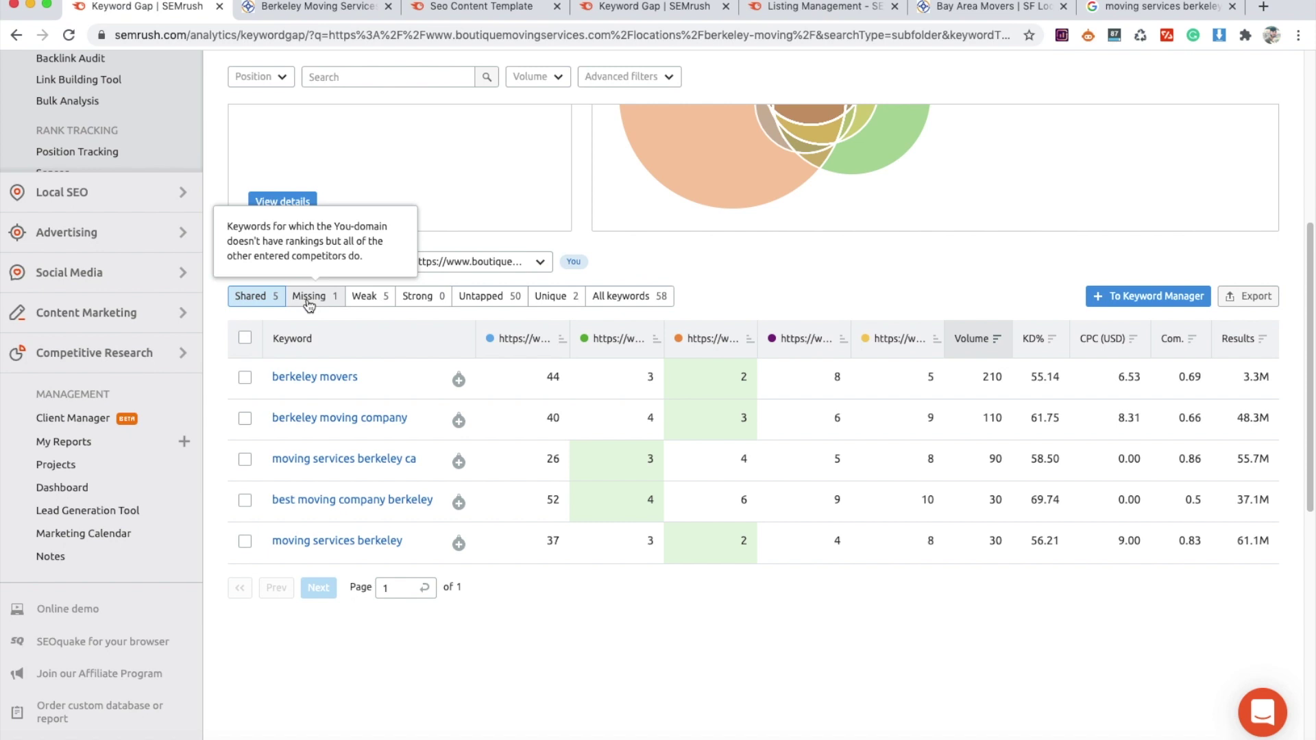
scroll(308, 298, "up", 2)
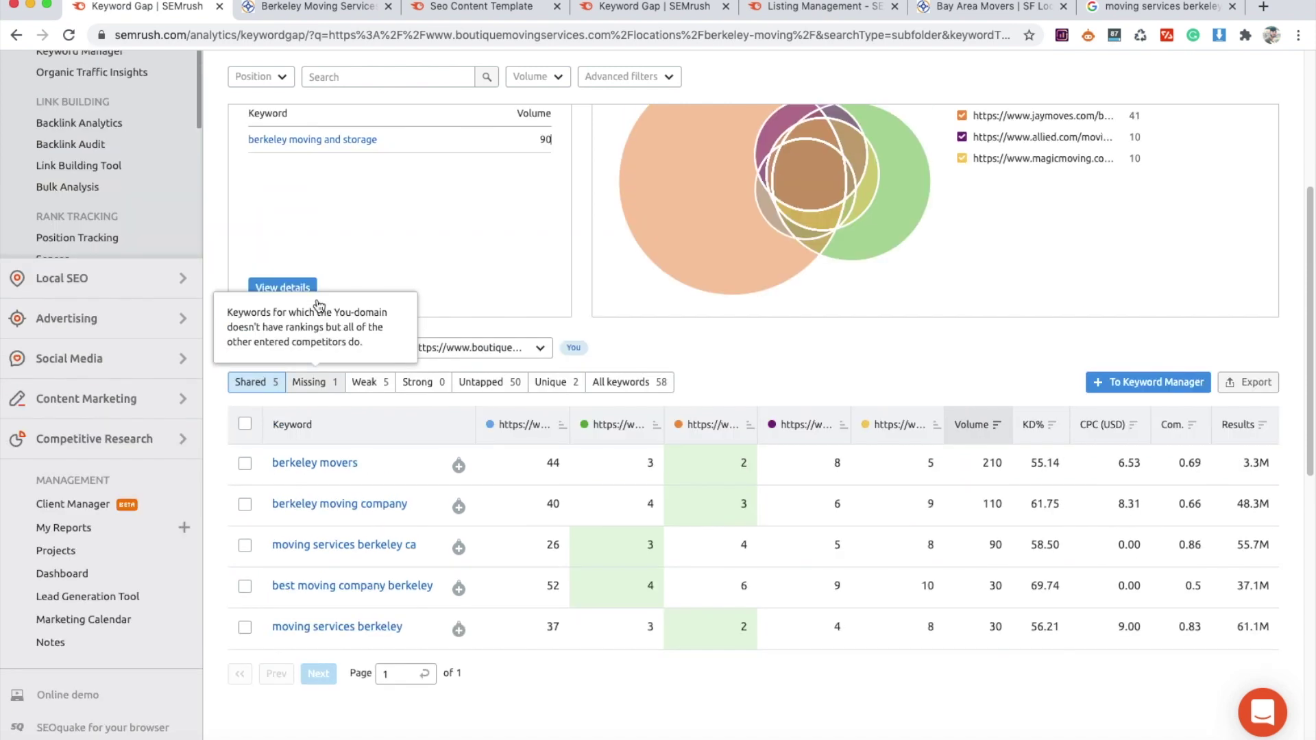
scroll(411, 308, "down", 2)
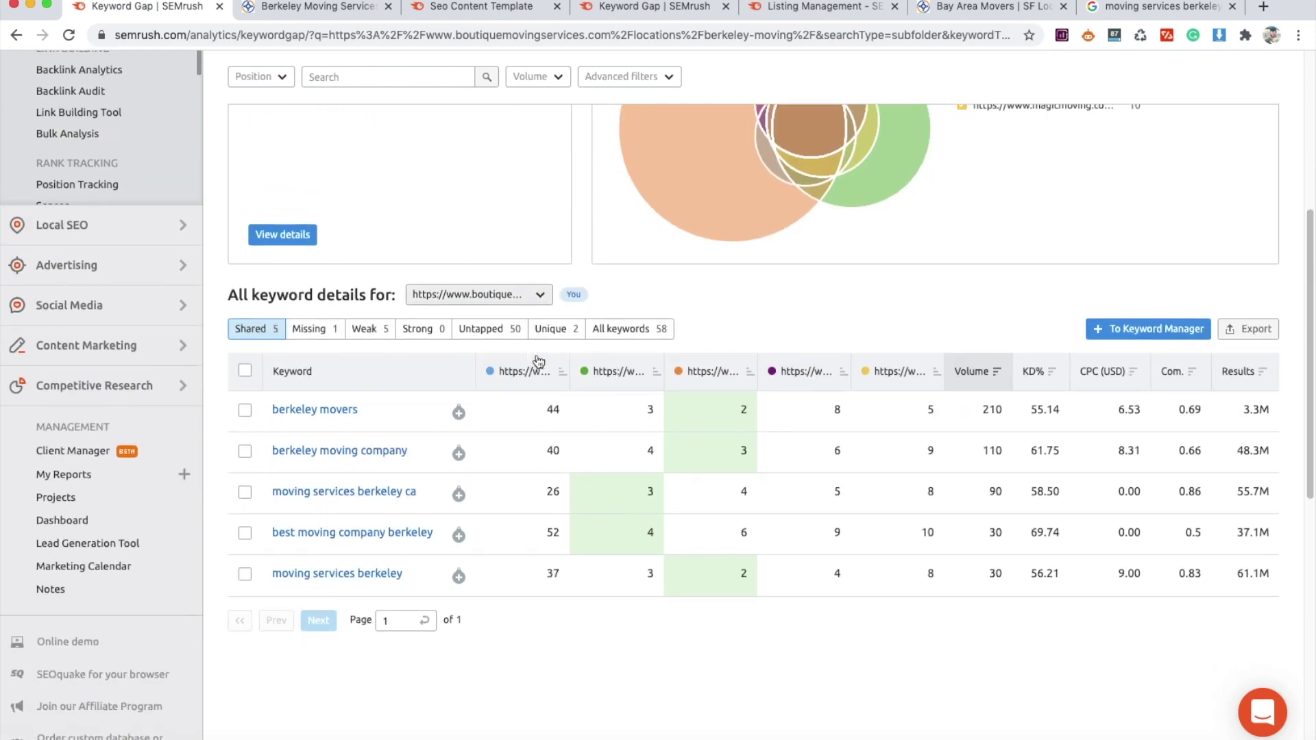
Step: Filter the keyword details to Untapped and check the highest-volume keyword in the list
left_click(483, 317)
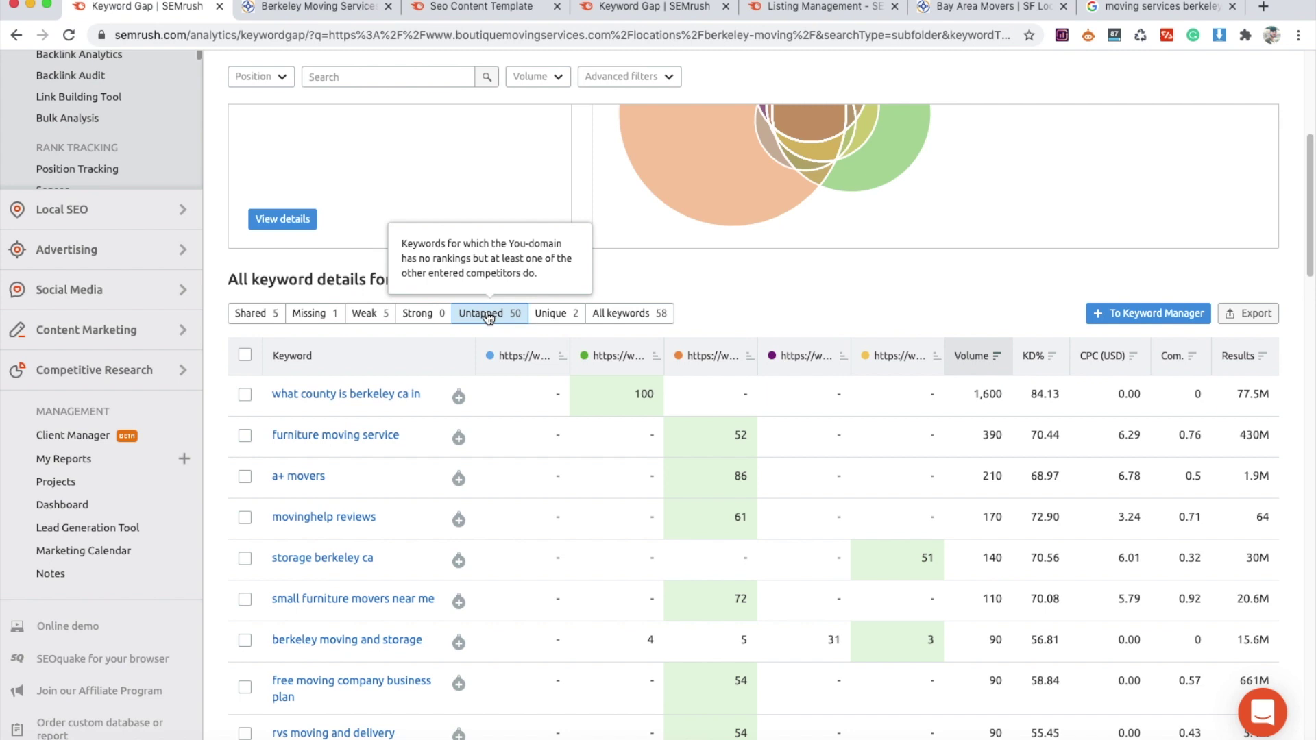
scroll(773, 297, "down", 2)
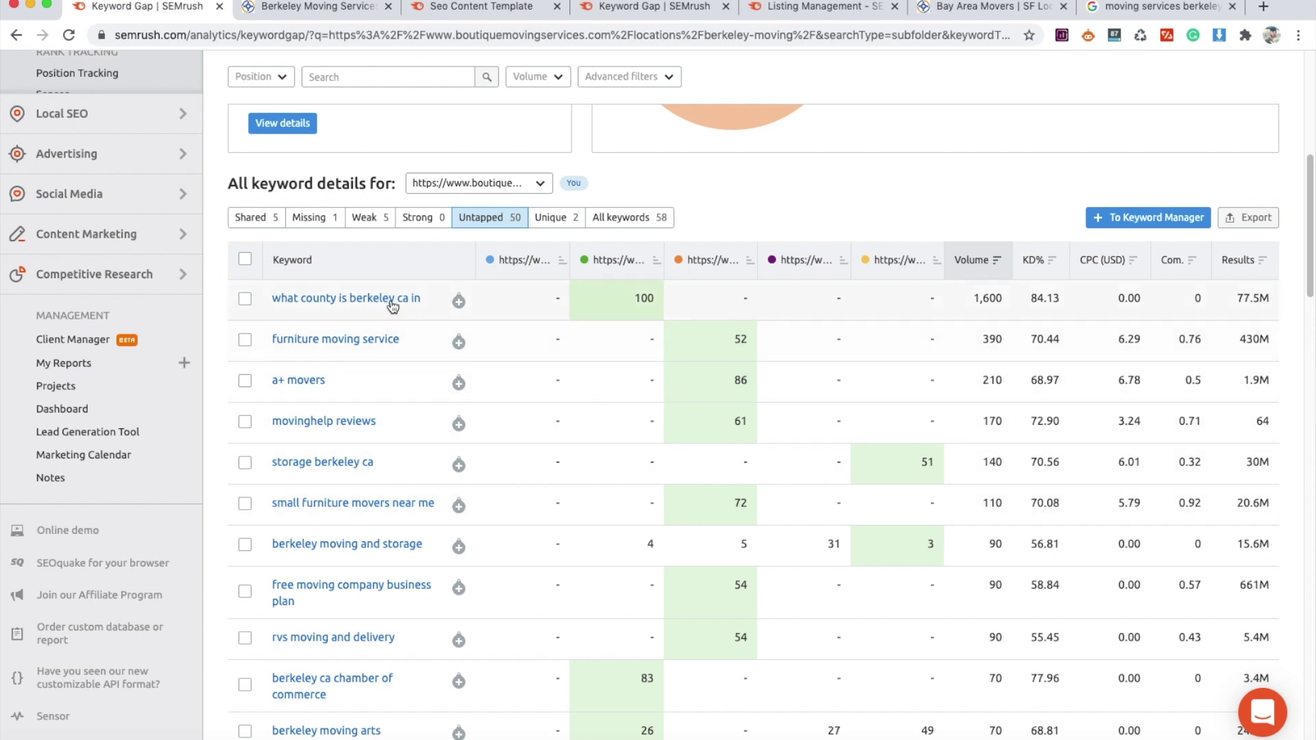
scroll(716, 573, "down", 1)
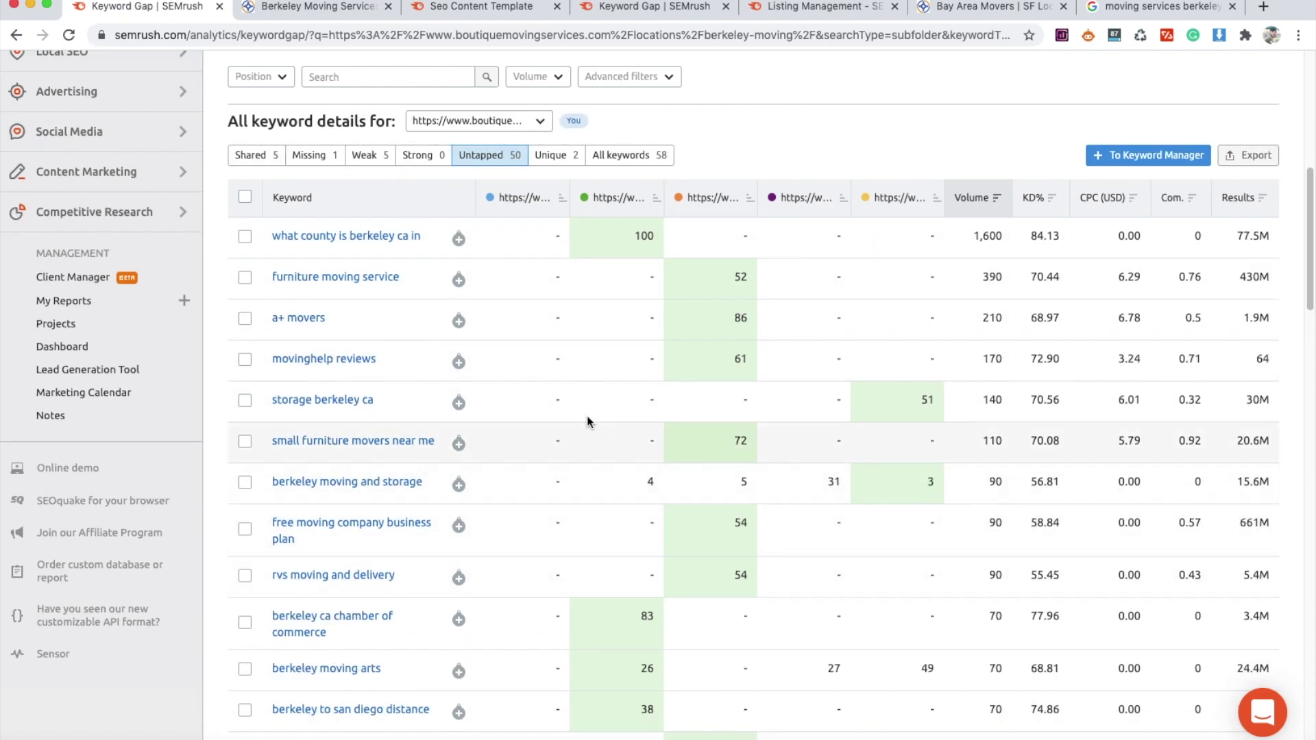
left_click_drag(423, 236, 272, 236)
left_click(272, 235)
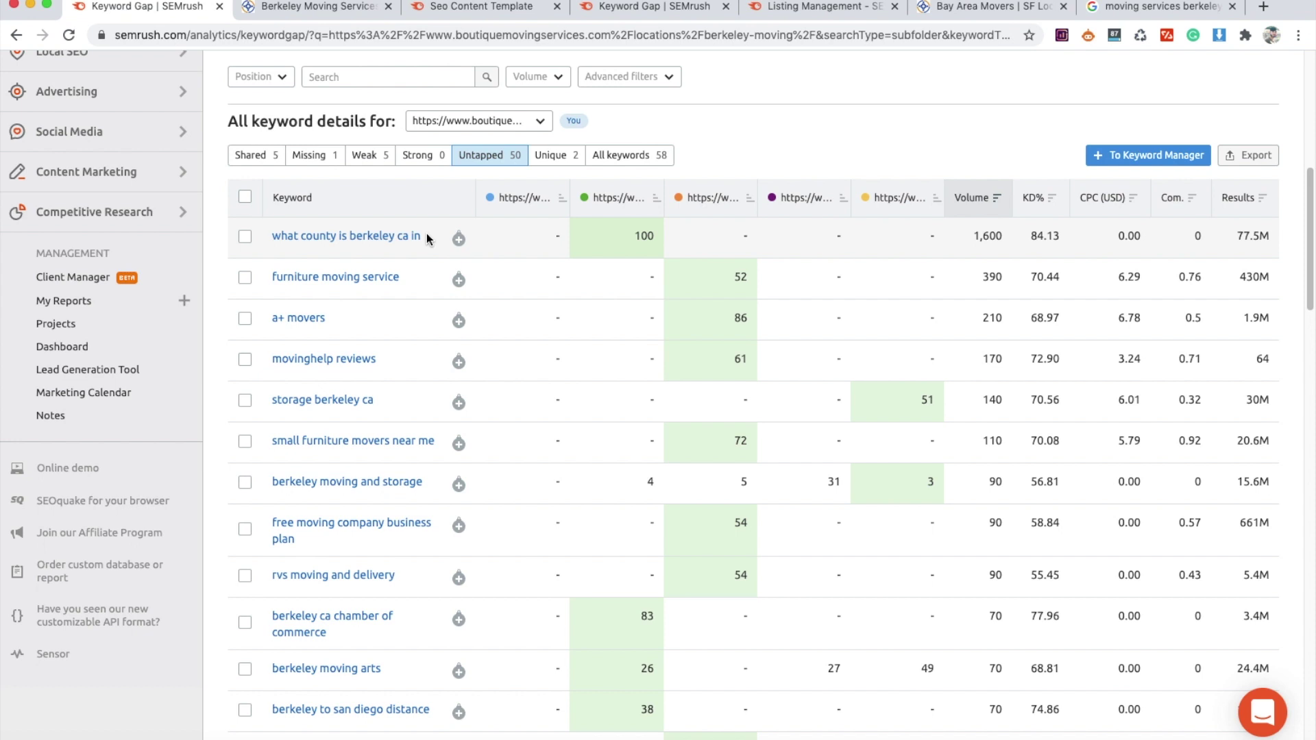
Step: Read through the full list of untapped keywords for ones relevant to the Berkeley moving page
scroll(342, 295, "down", 1)
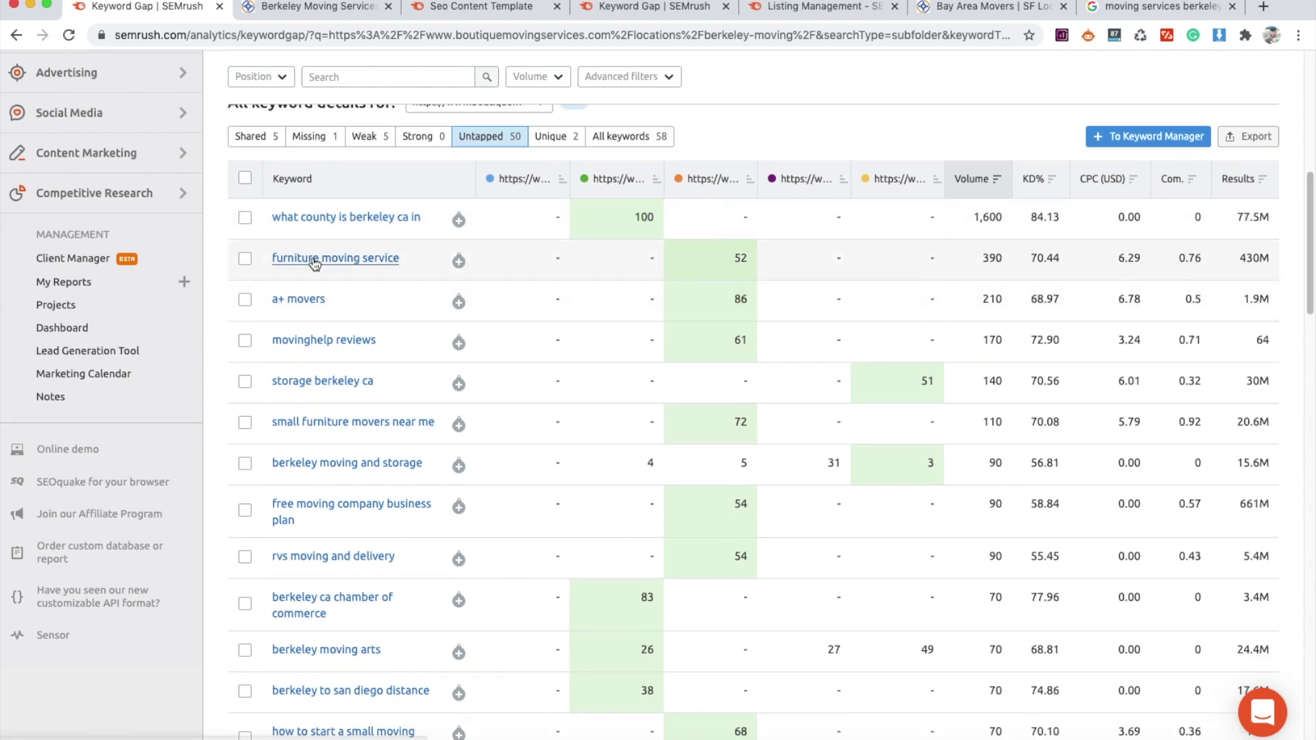
scroll(312, 260, "down", 1)
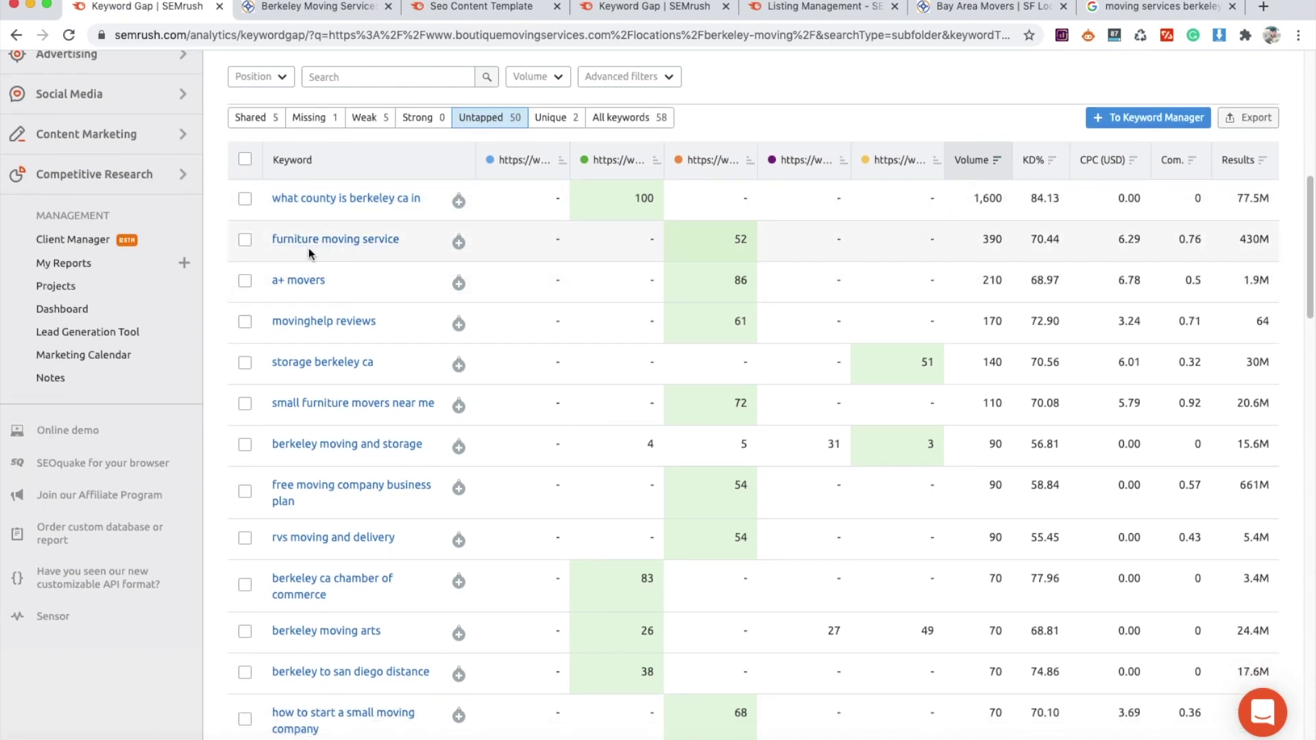
scroll(376, 327, "down", 4)
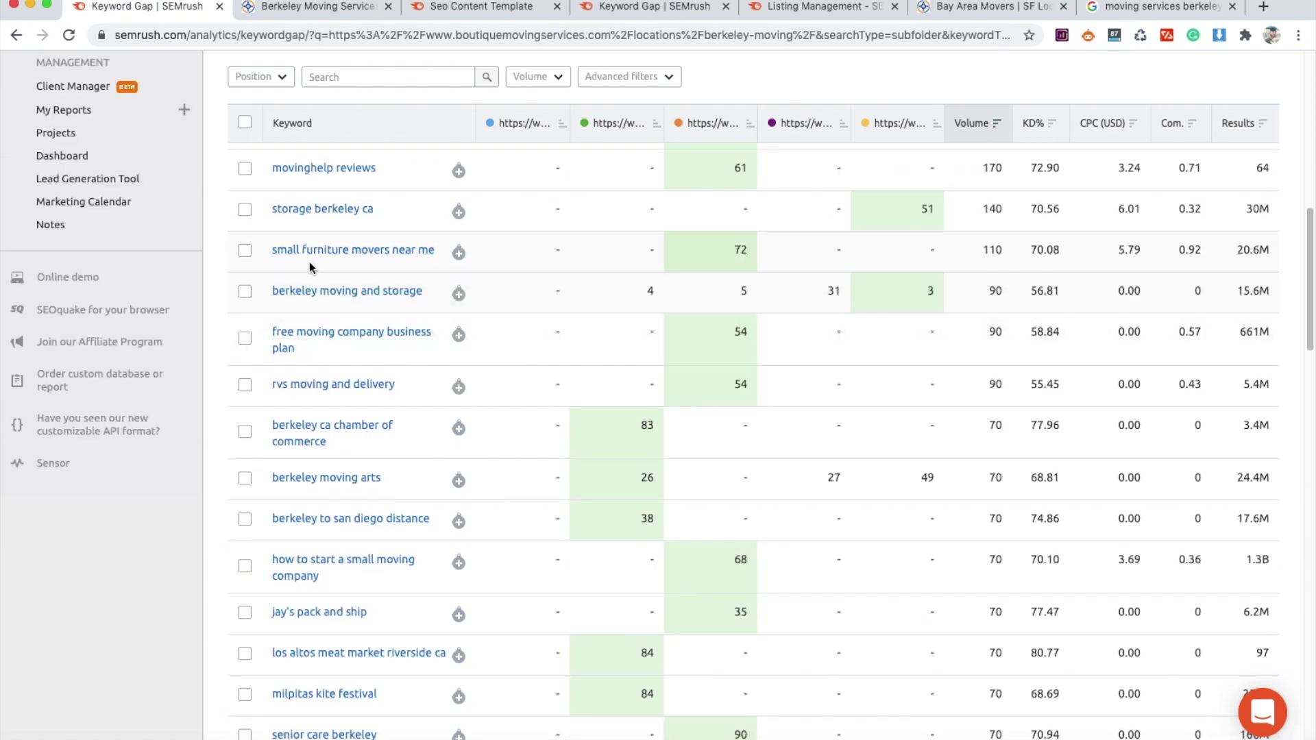
scroll(310, 334, "down", 1)
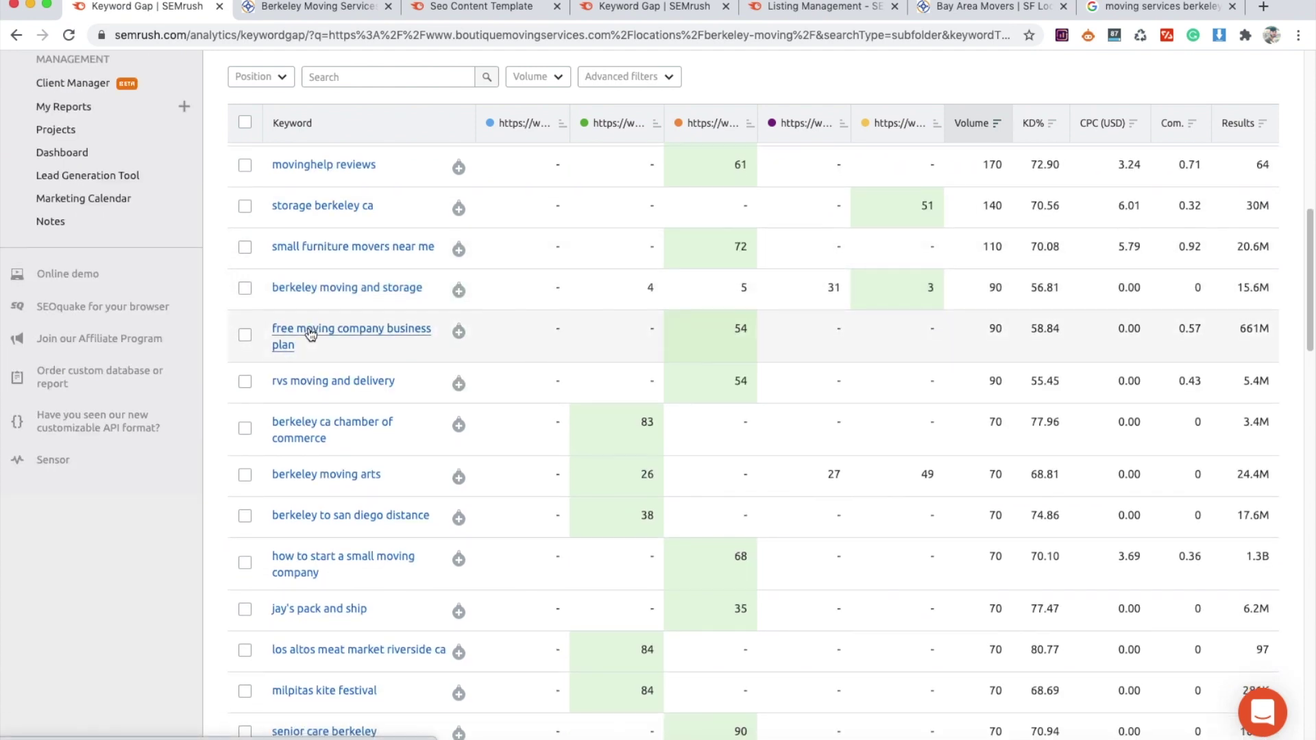
scroll(310, 334, "down", 2)
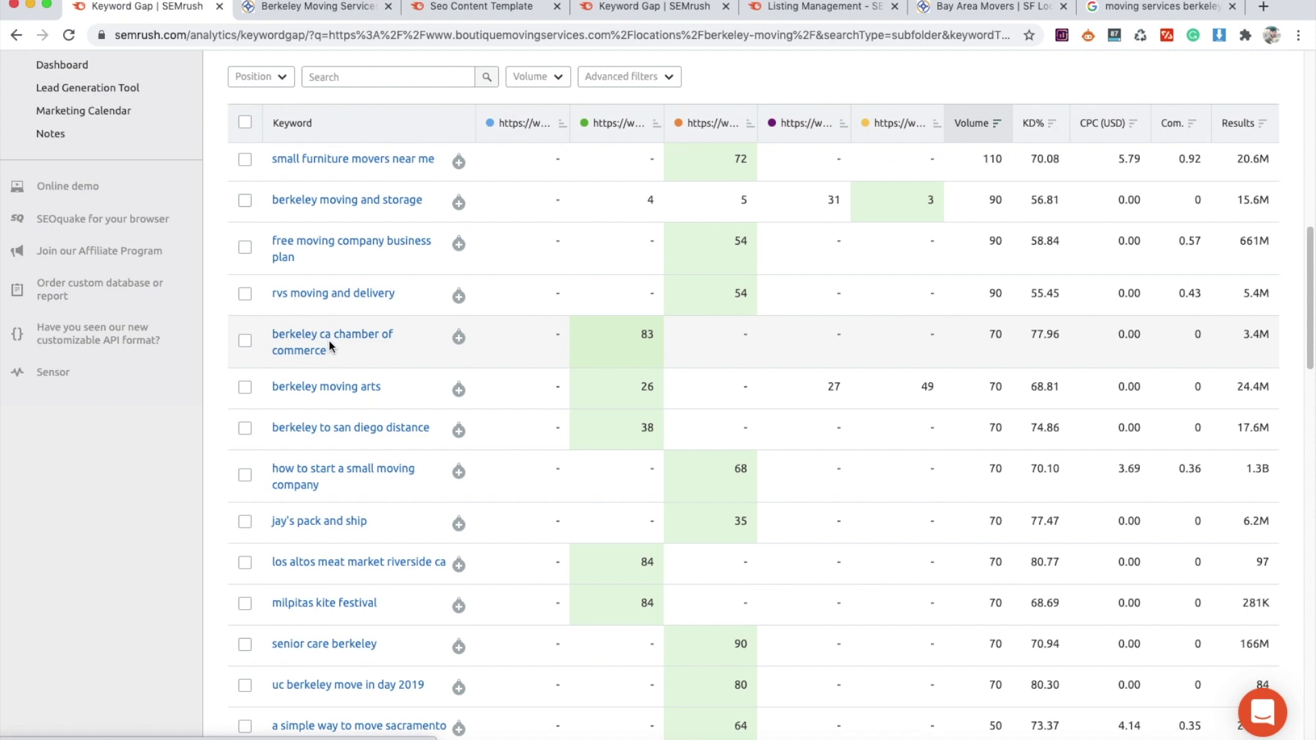
scroll(323, 378, "down", 2)
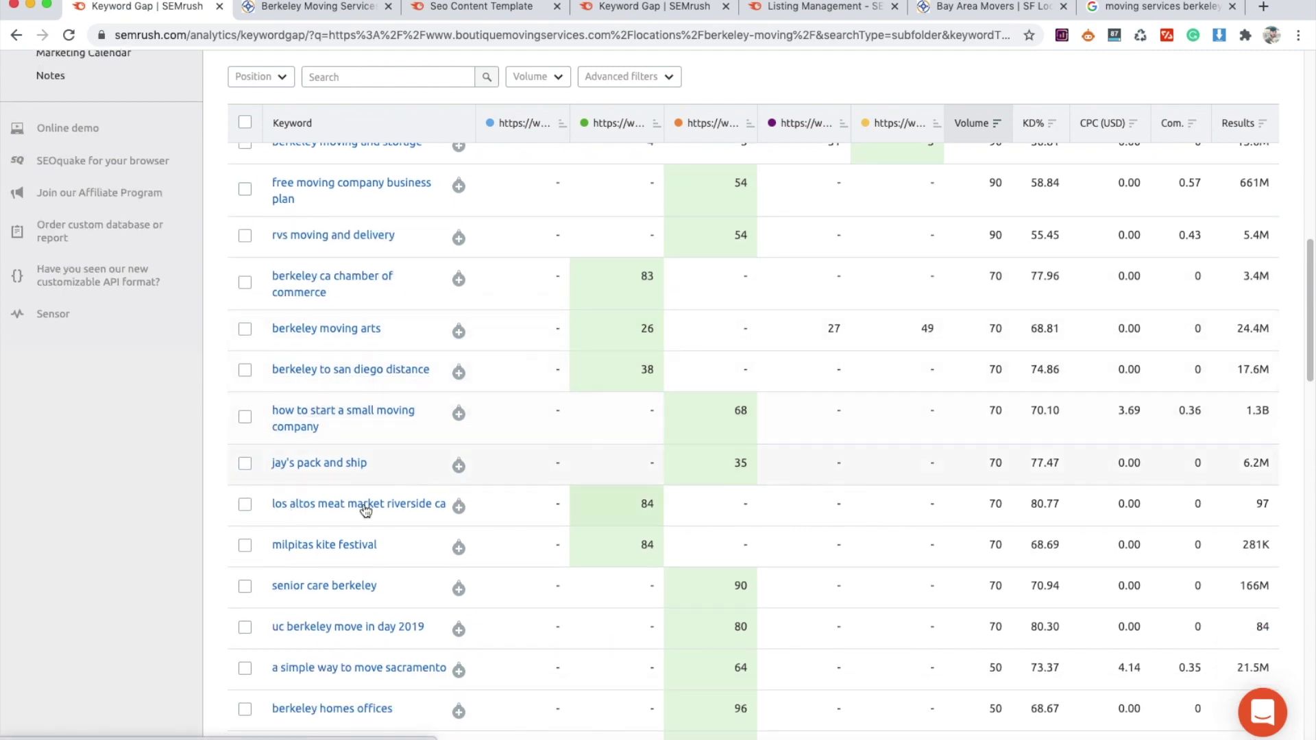
scroll(378, 528, "down", 5)
scroll(371, 475, "down", 20)
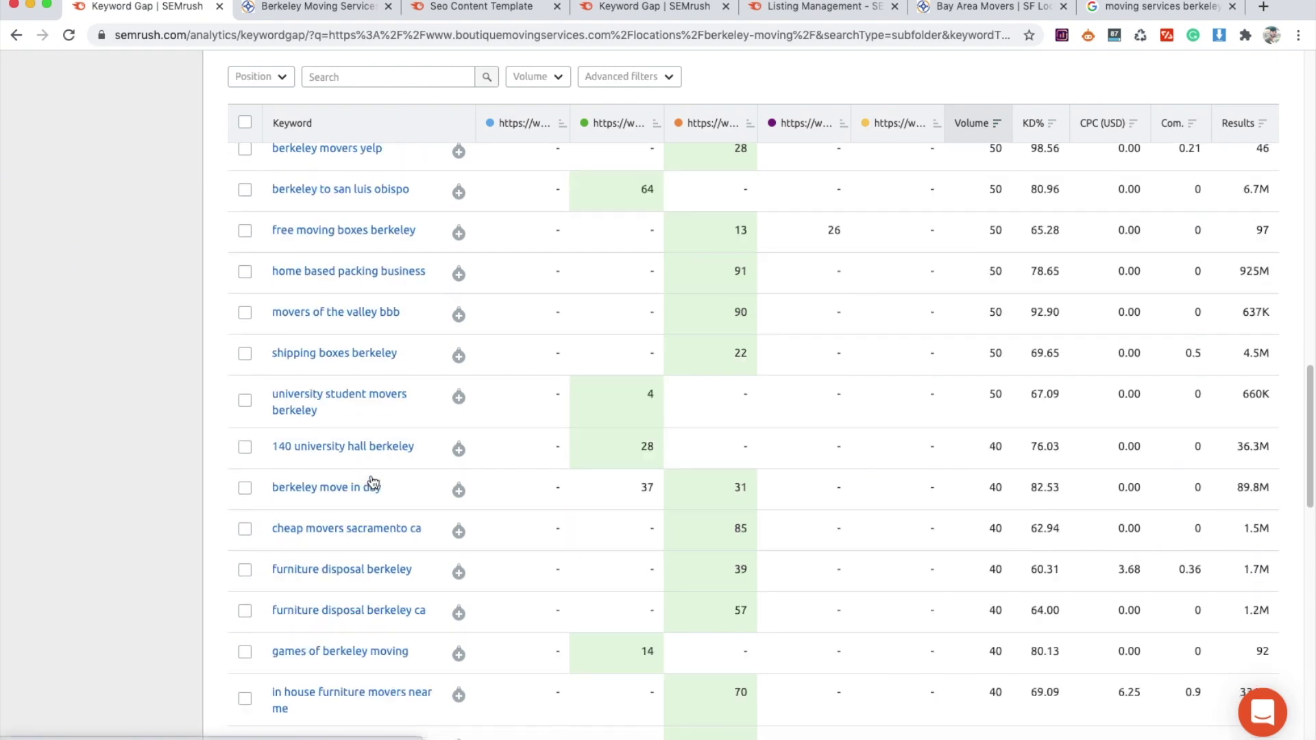
scroll(368, 474, "down", 5)
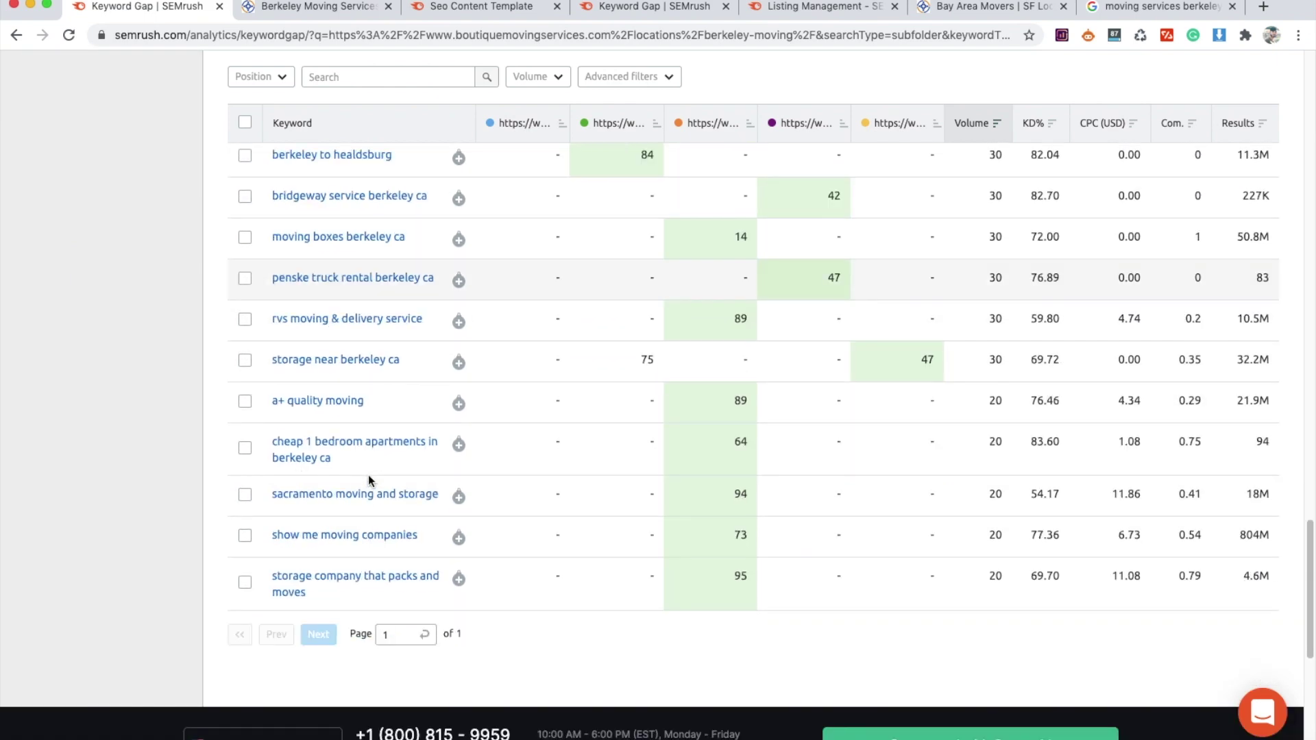
scroll(368, 480, "up", 3)
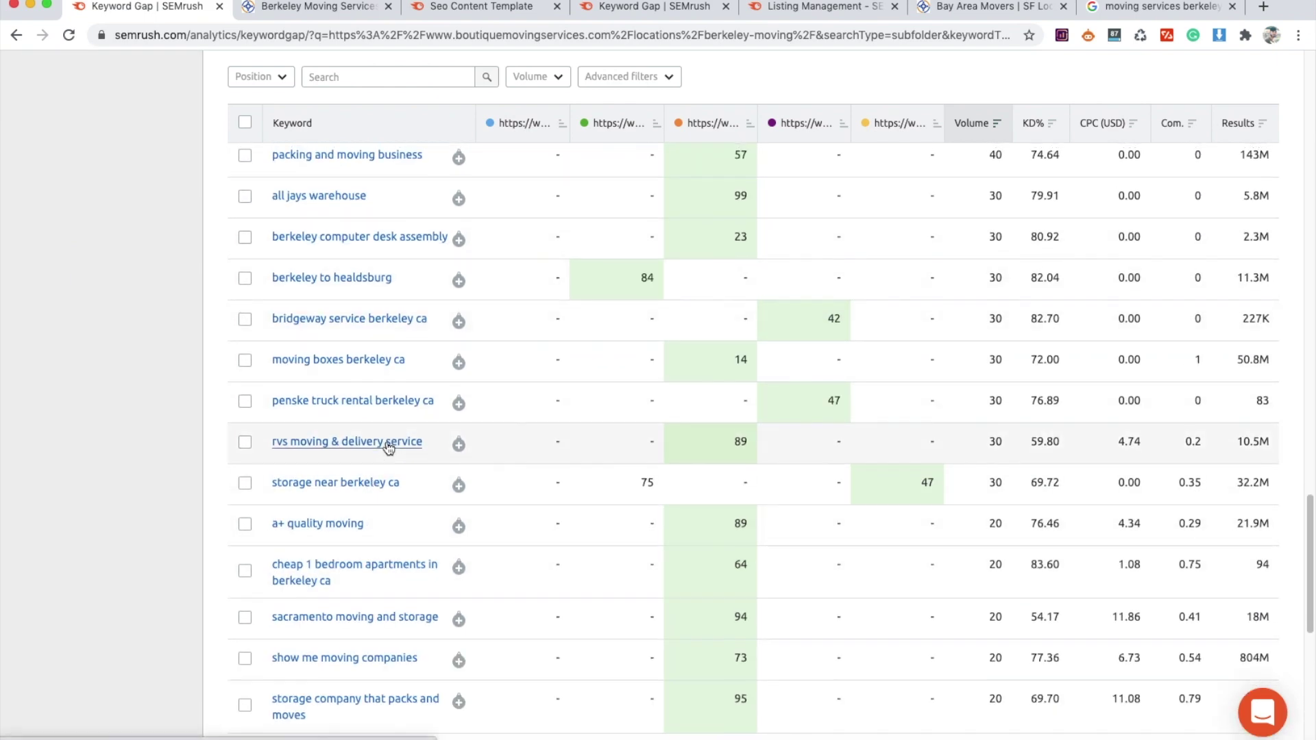
scroll(385, 444, "up", 7)
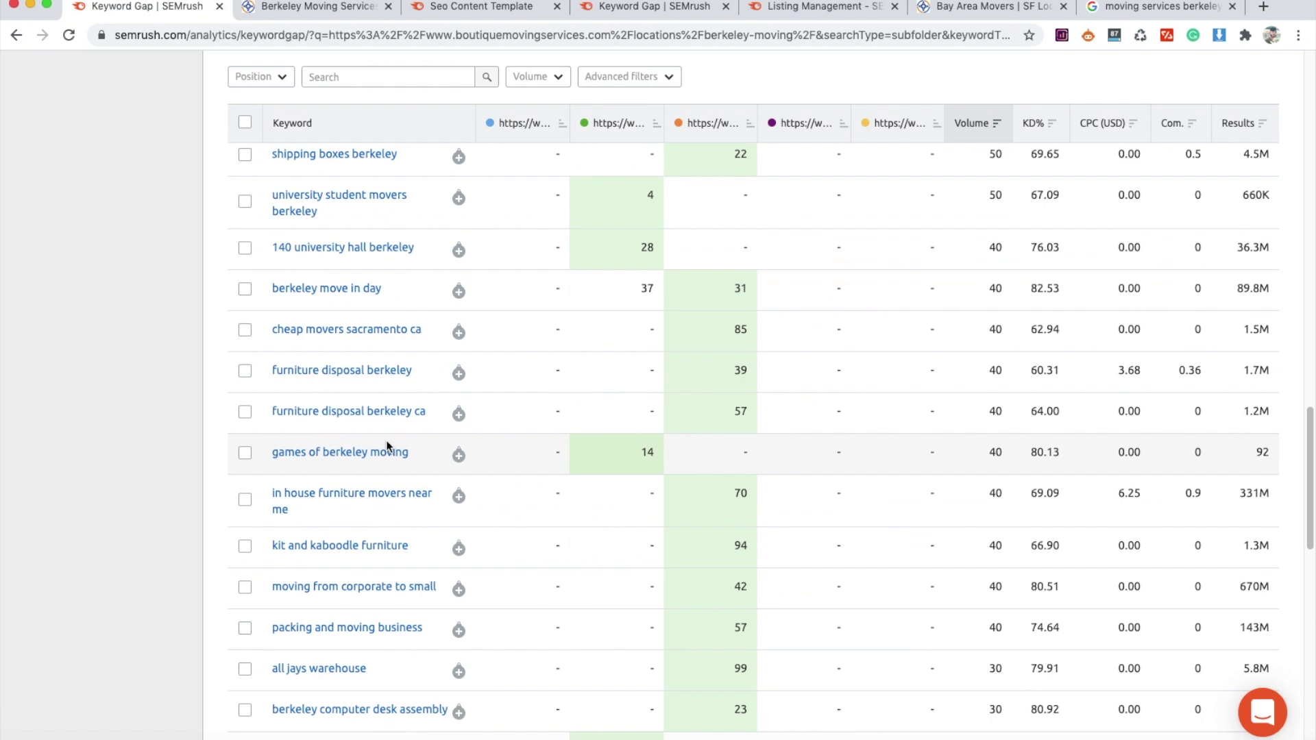
scroll(385, 440, "up", 14)
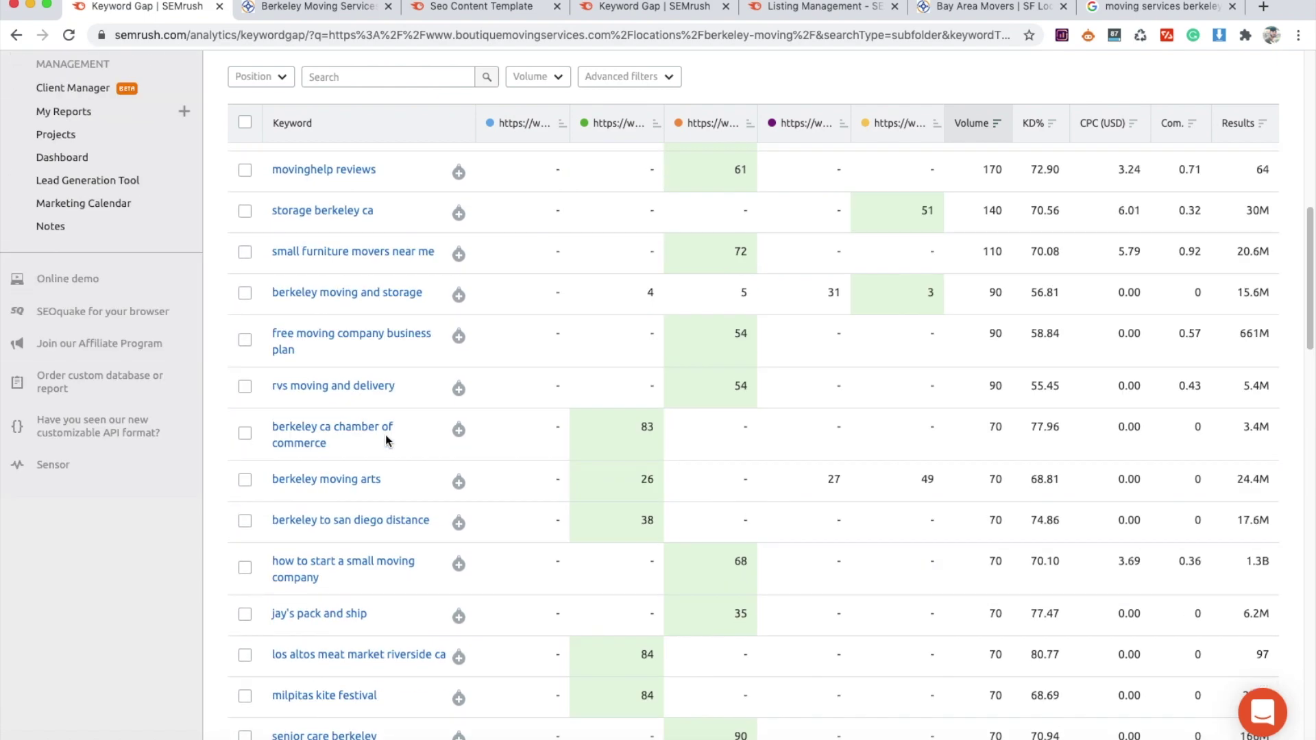
scroll(386, 439, "up", 4)
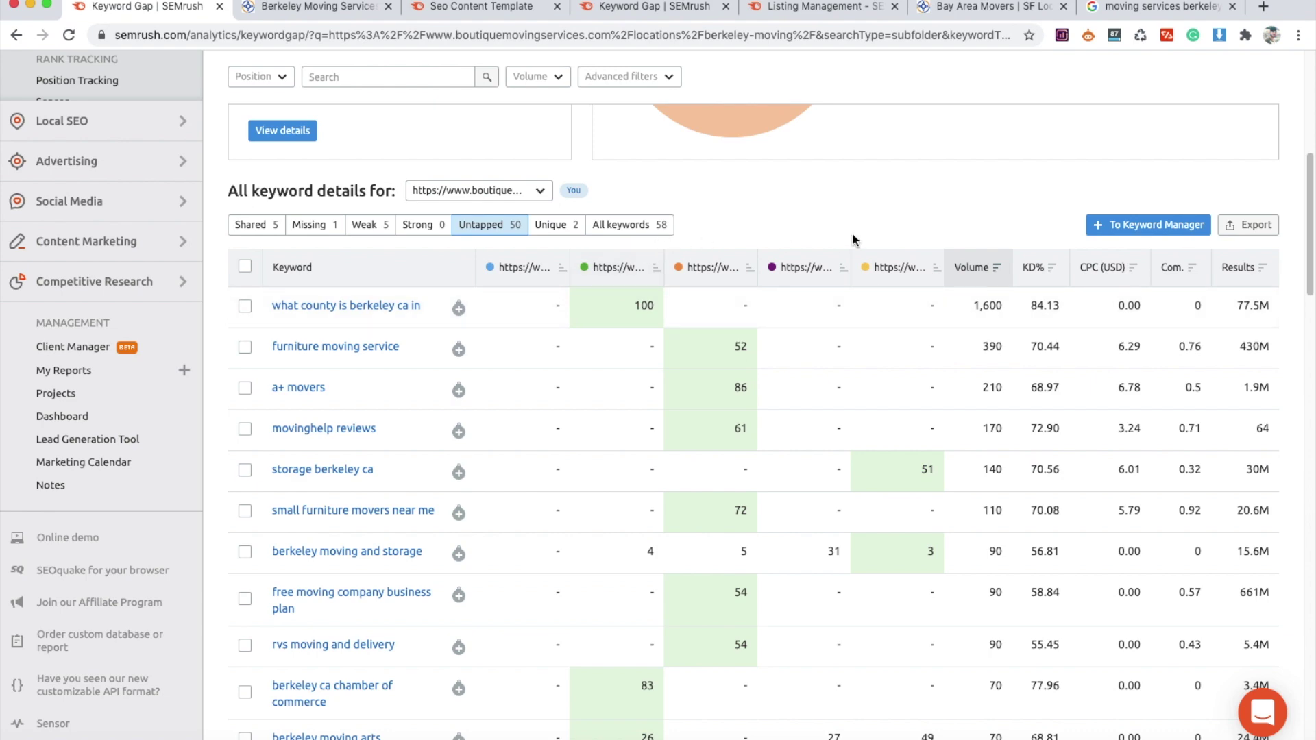
scroll(795, 239, "up", 3)
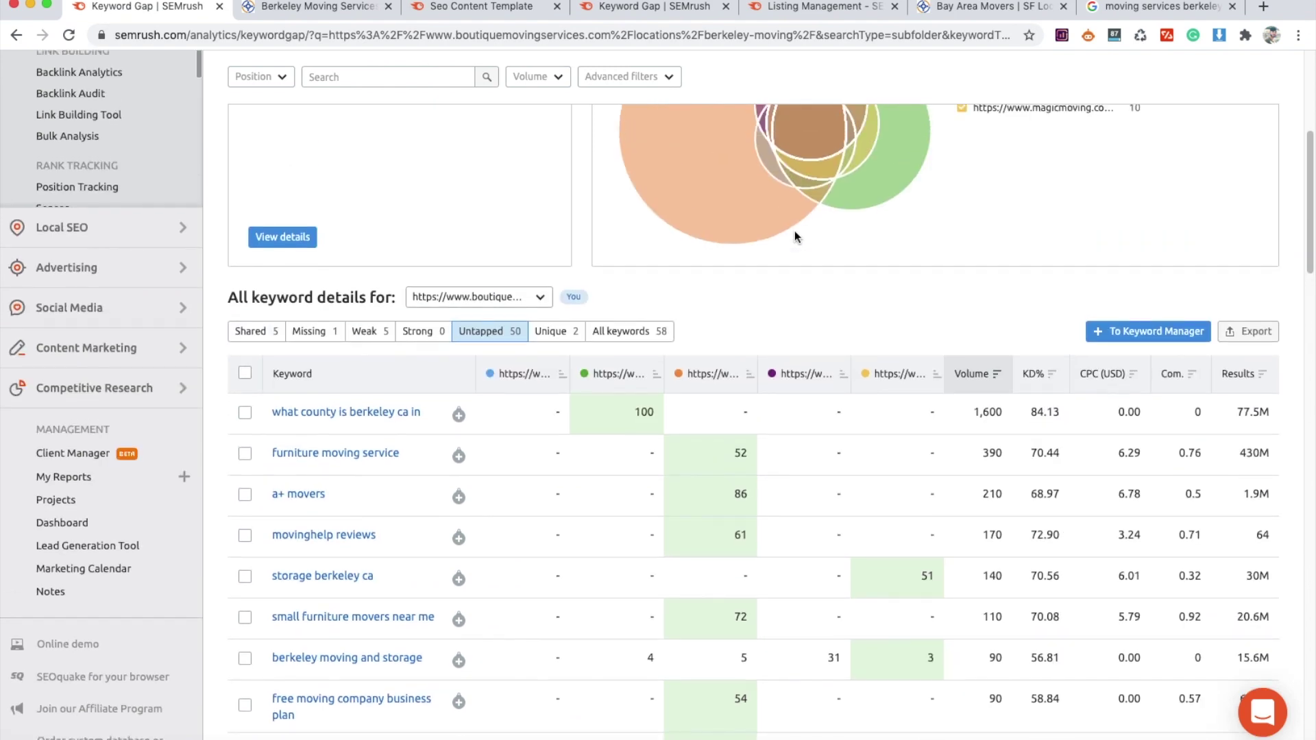
Step: Open the Backlink Gap report for the same five pages, with the own page compared as a URL
mouse_move(831, 198)
scroll(961, 270, "up", 4)
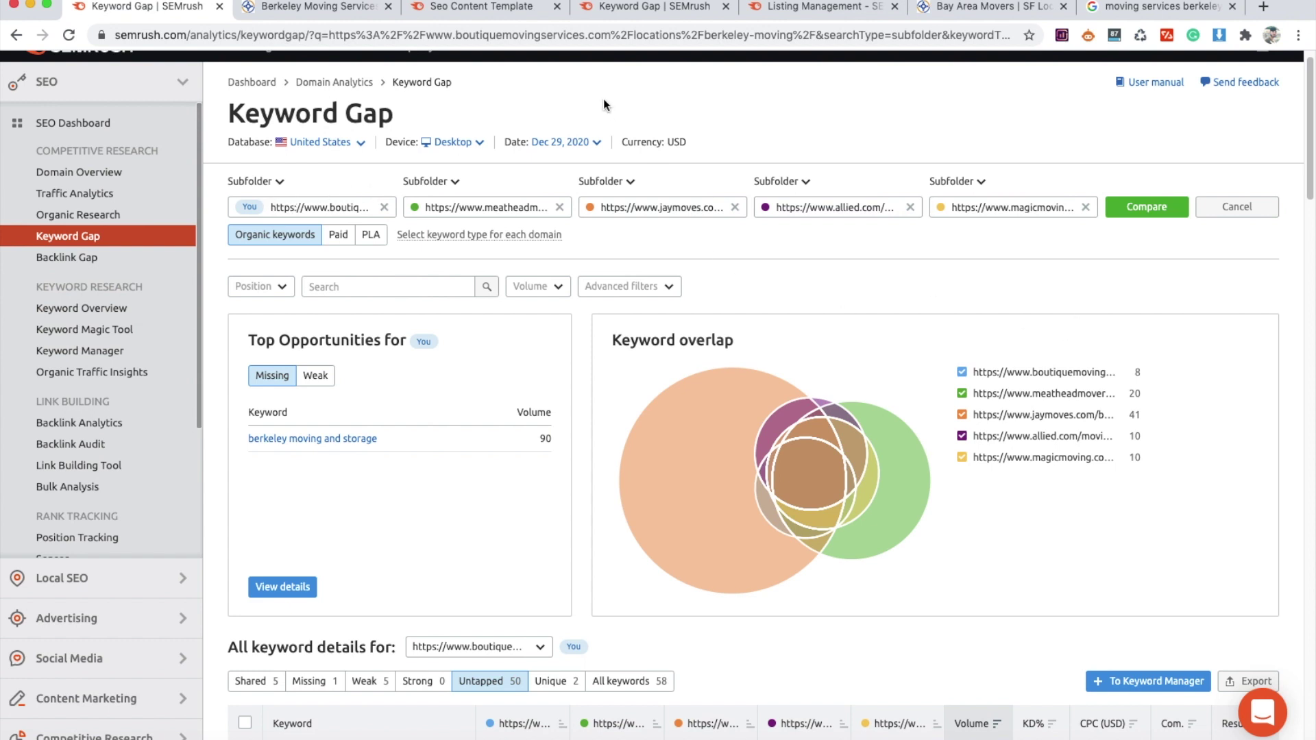
left_click(64, 260)
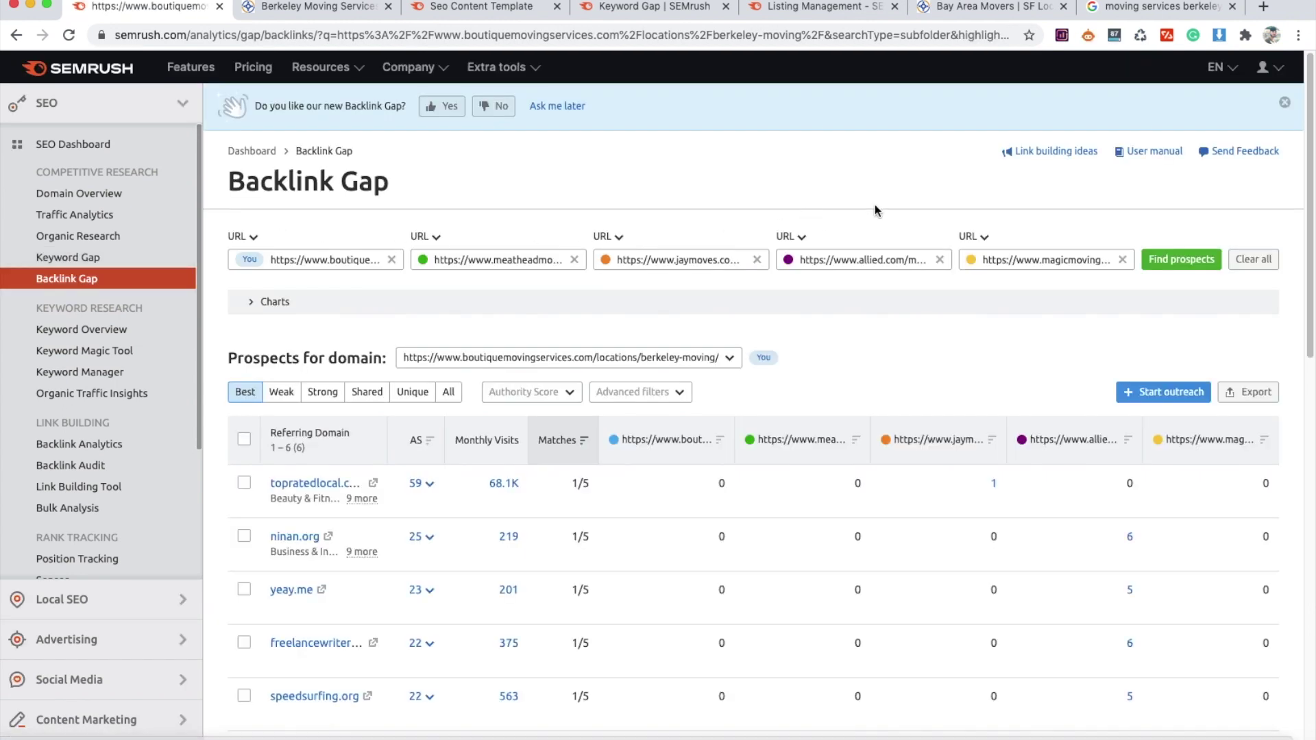
left_click(252, 237)
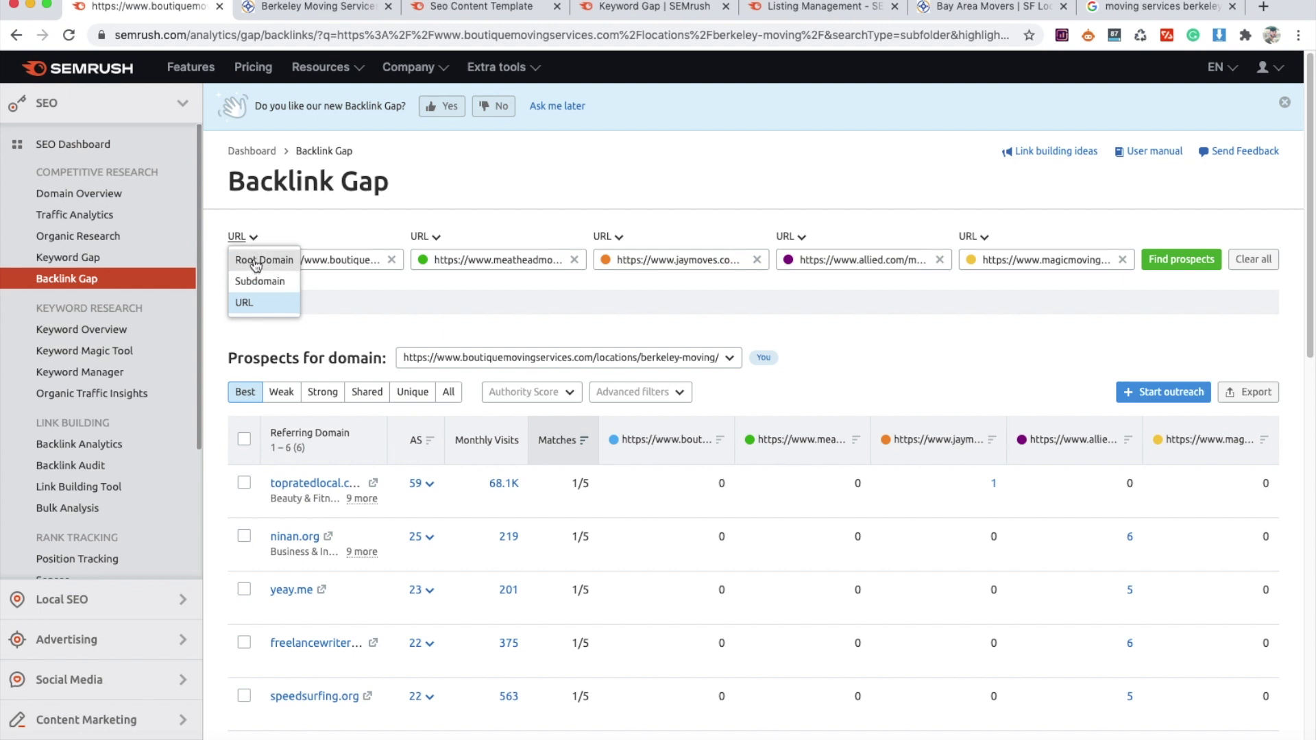
left_click(244, 302)
Step: Check the full page addresses entered for the own page and the first competitor in Backlink Gap
left_click_drag(274, 260, 404, 264)
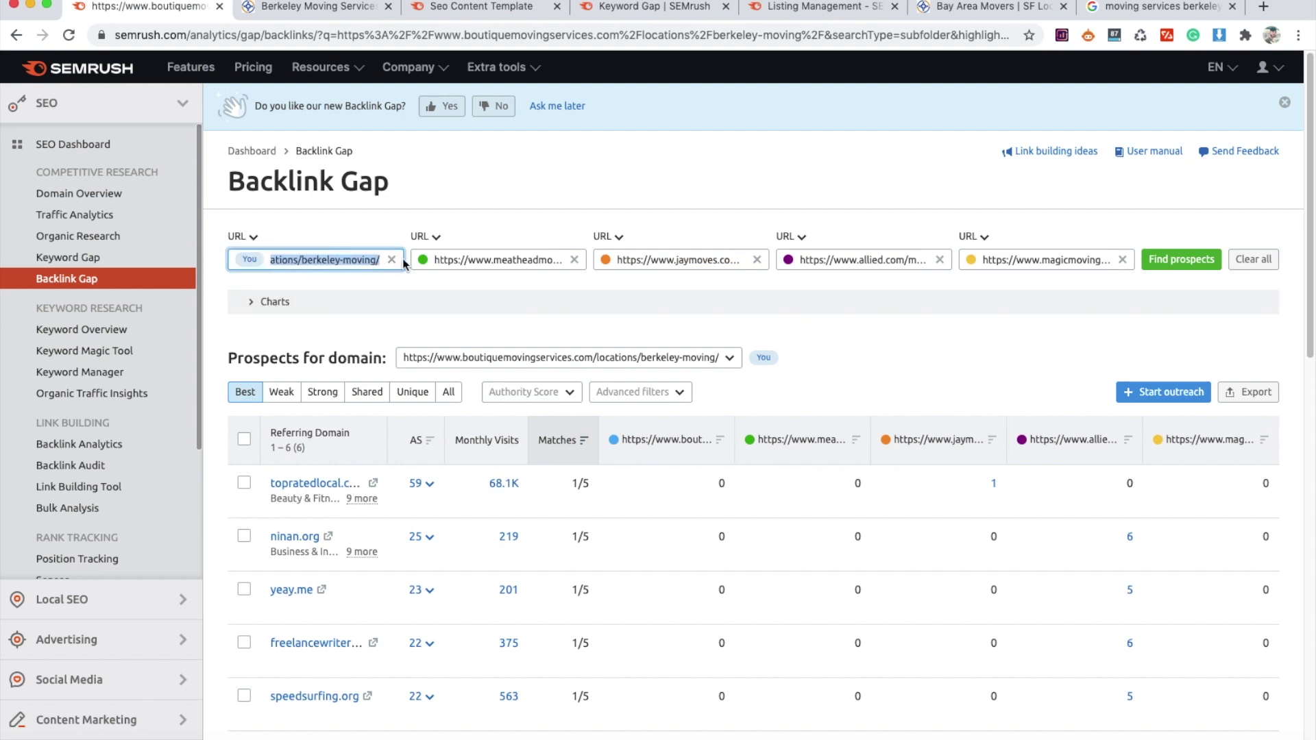
left_click(396, 287)
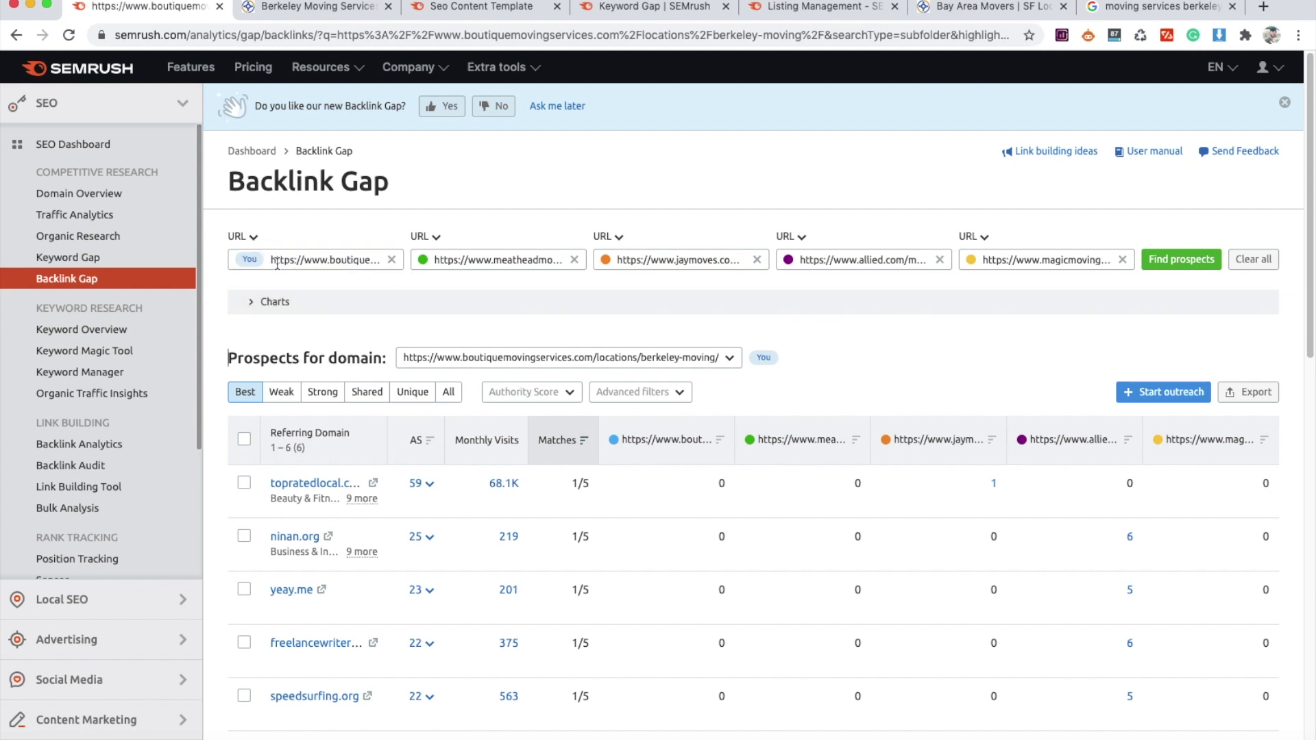
left_click_drag(274, 262, 432, 270)
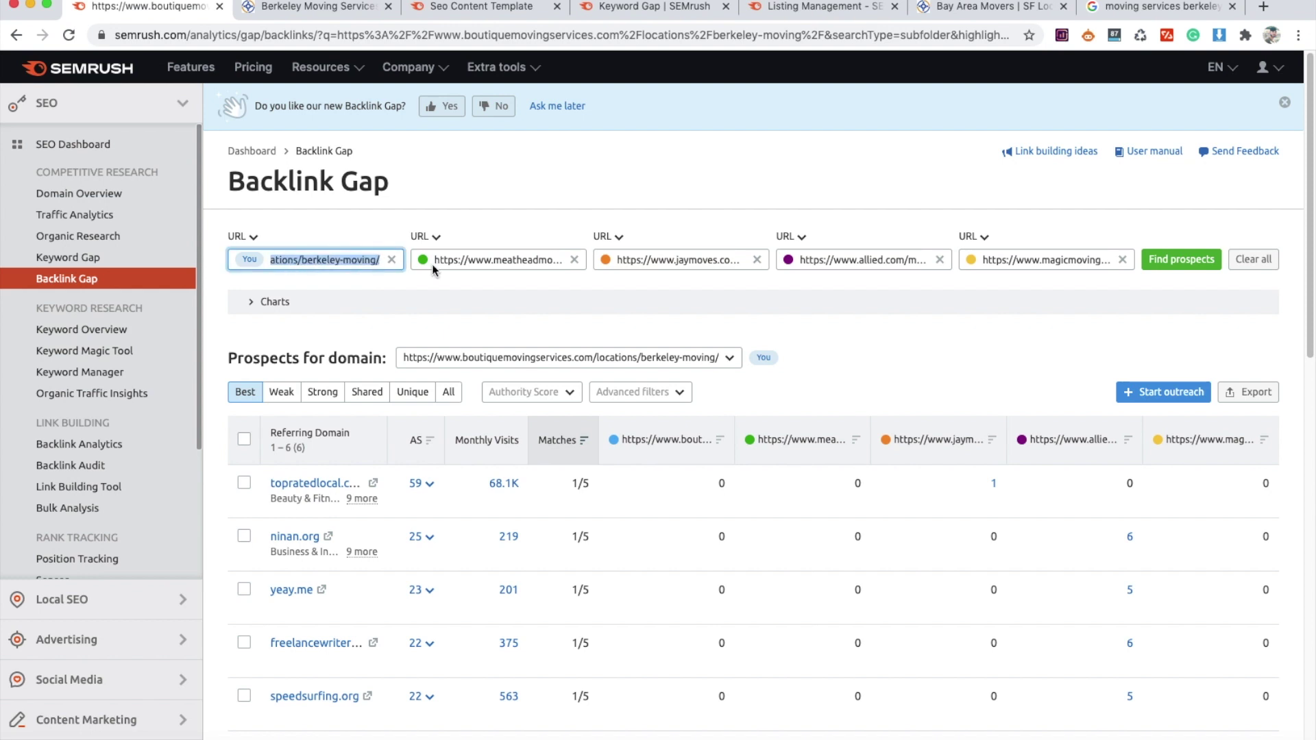
left_click(426, 291)
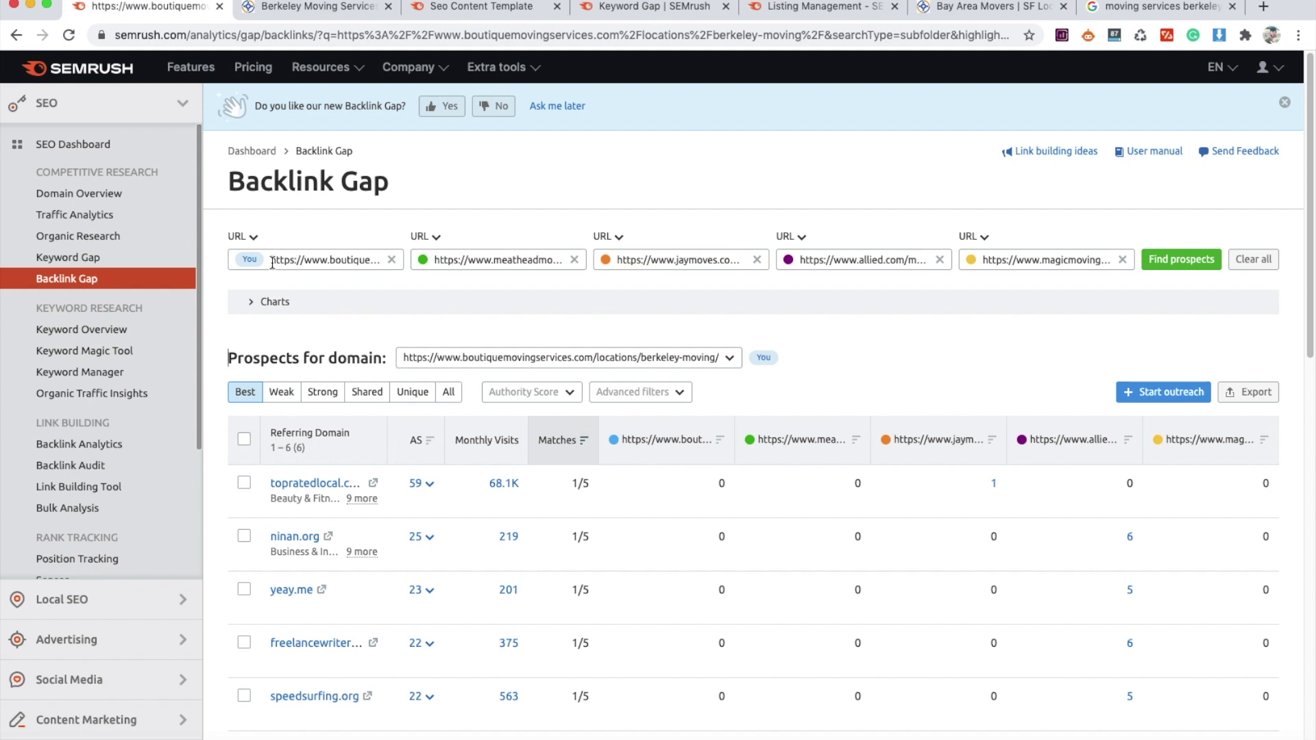
left_click_drag(436, 261, 552, 254)
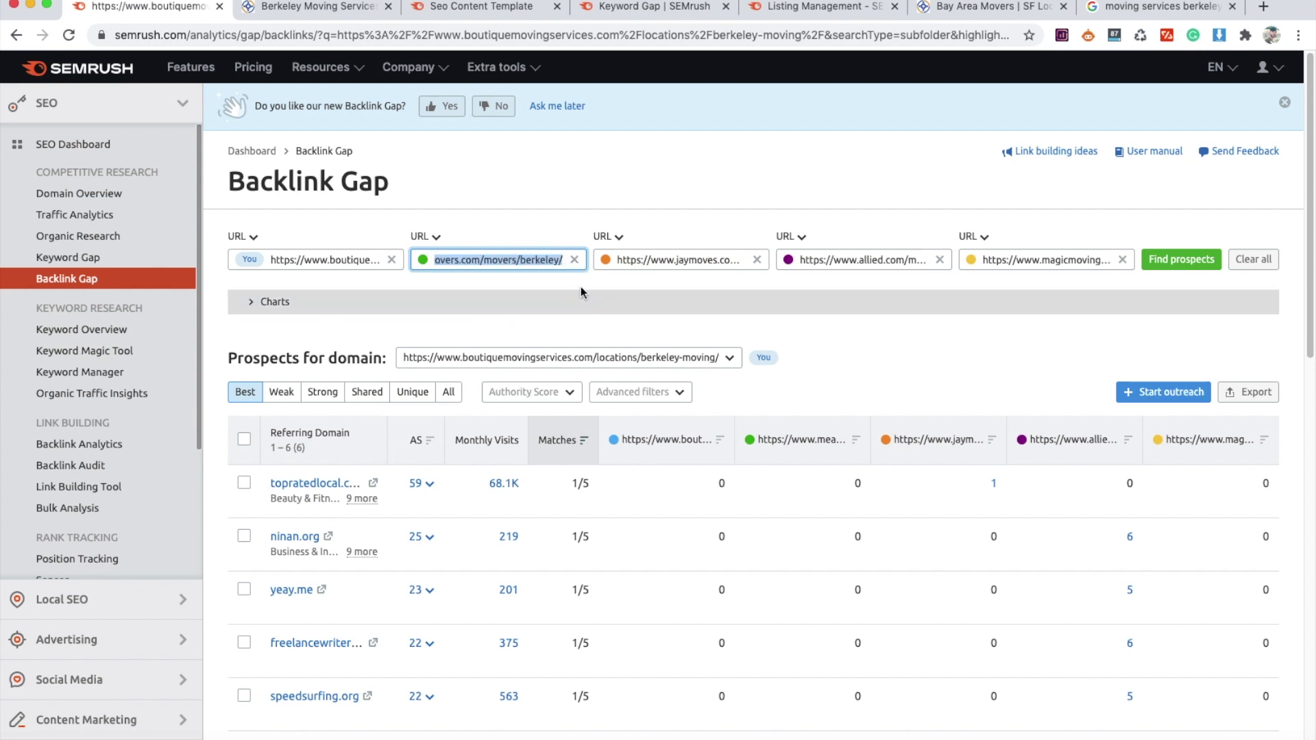
left_click(601, 281)
Step: Visit topratedlocal.com from the referring domain prospects, look through its home page and close the site
scroll(698, 328, "down", 1)
scroll(698, 328, "down", 2)
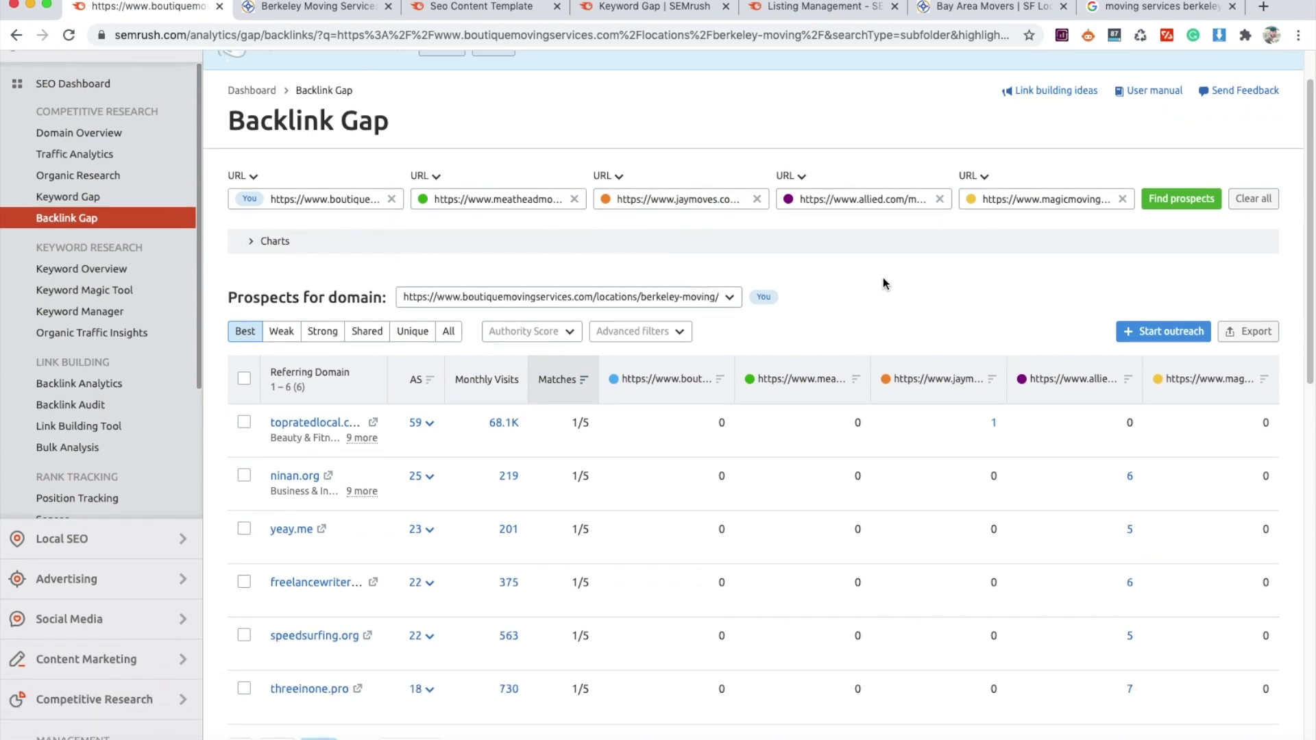
scroll(882, 285, "down", 3)
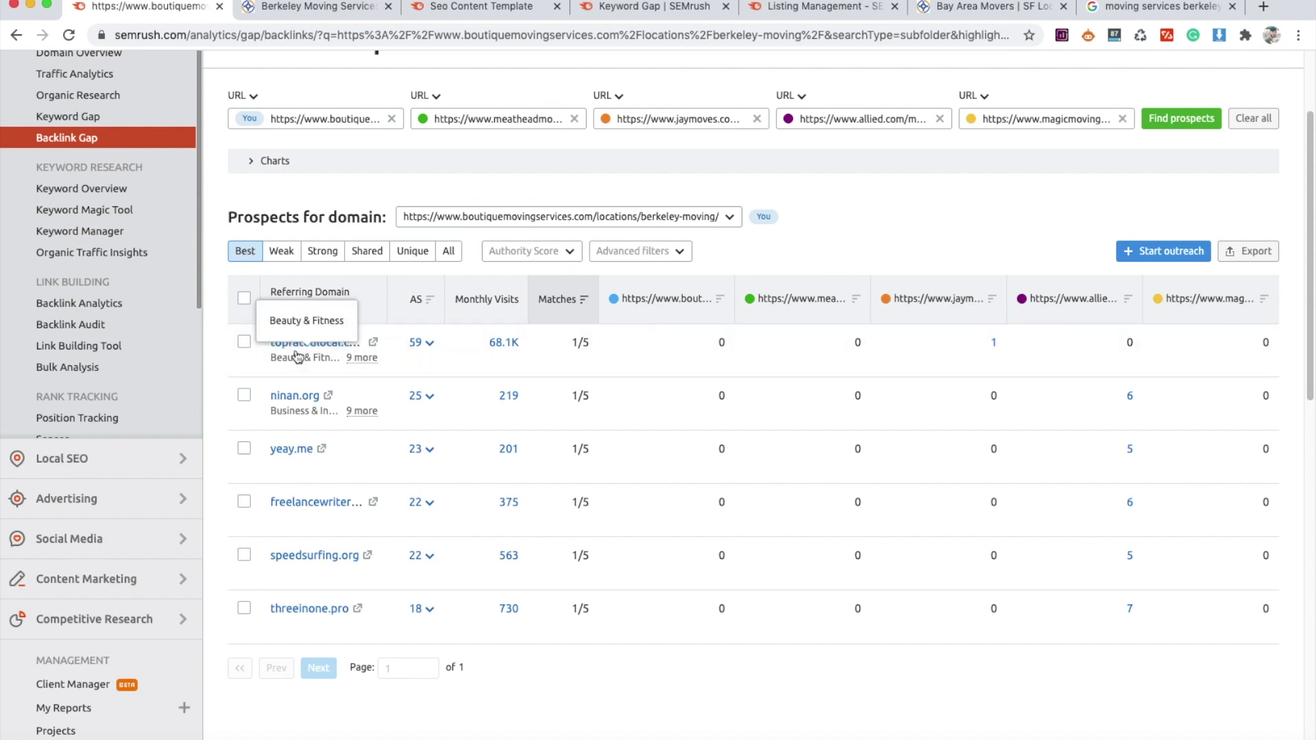
left_click(374, 348)
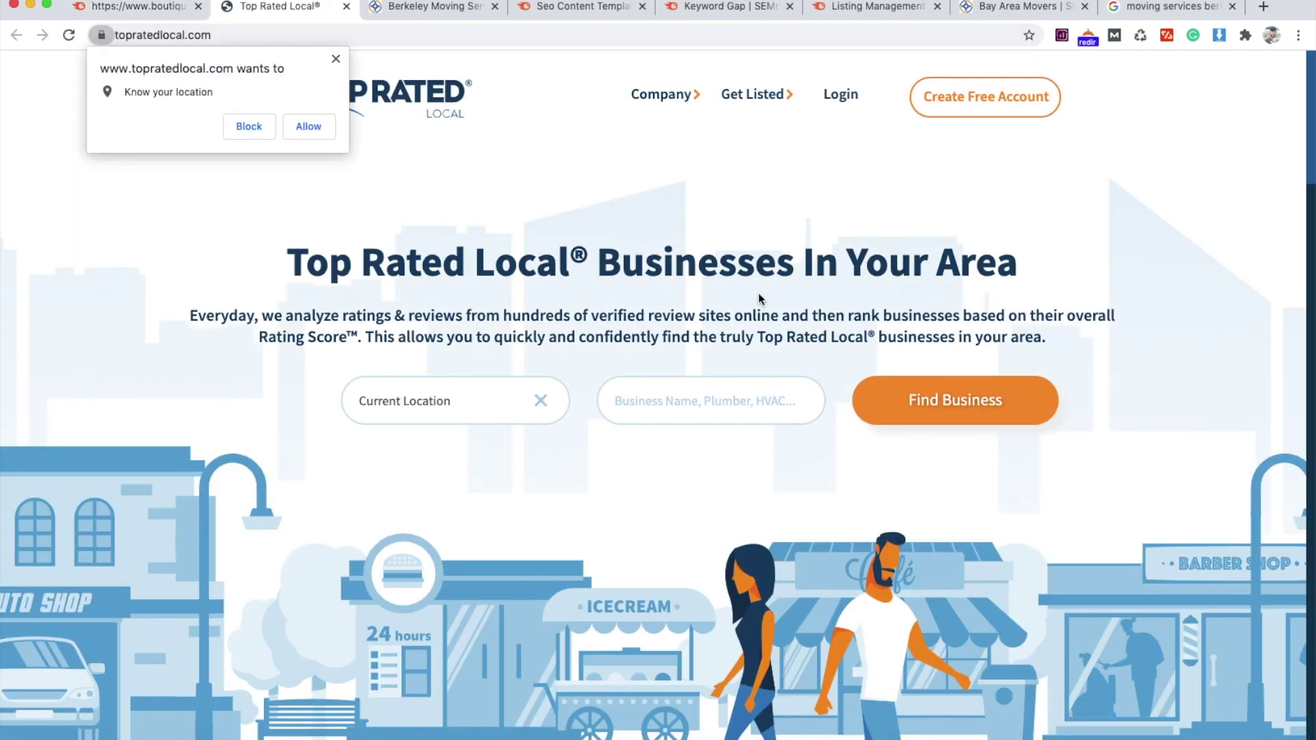
scroll(630, 391, "down", 1)
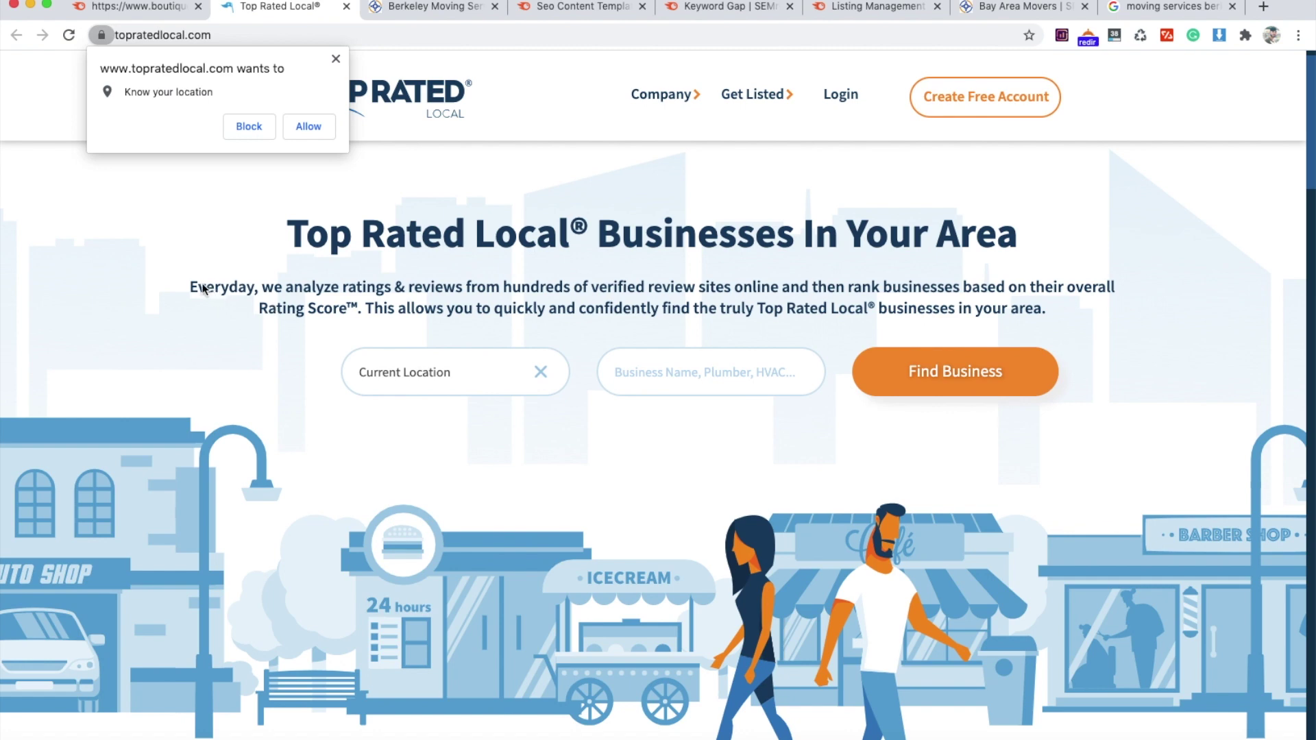
scroll(910, 376, "down", 10)
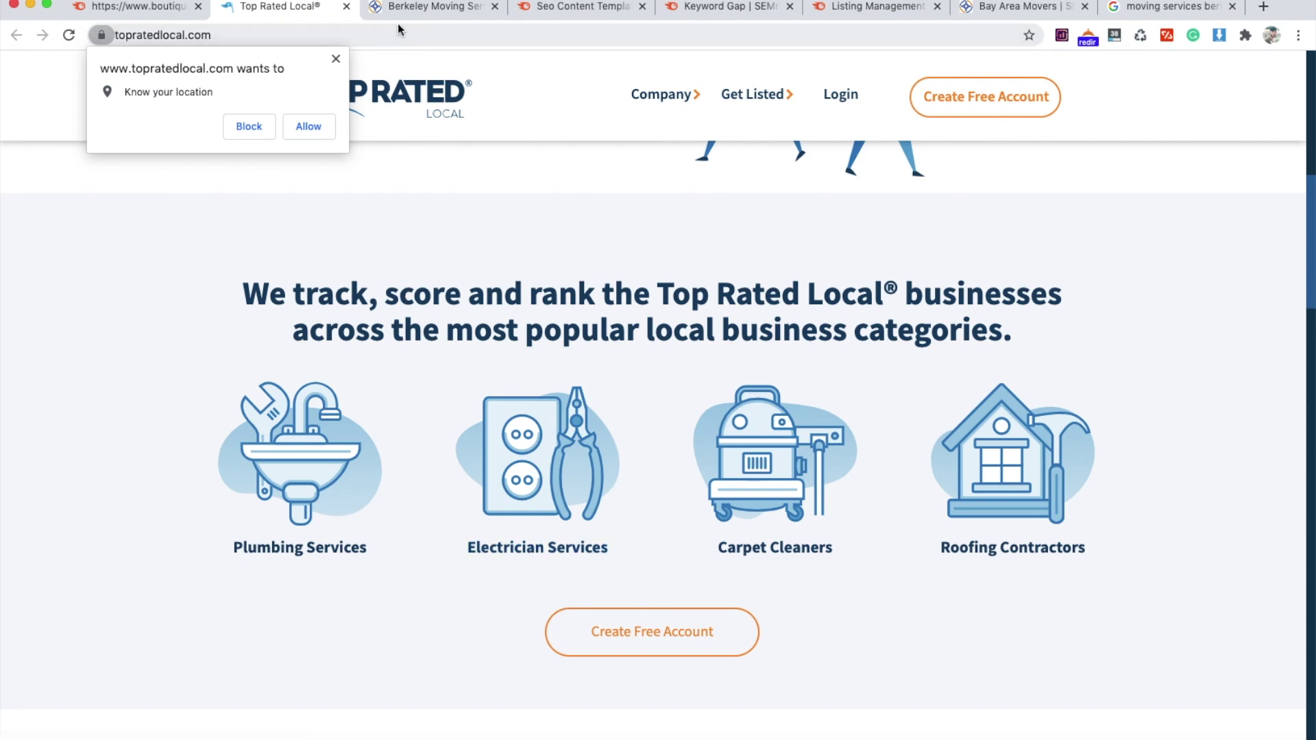
left_click(346, 6)
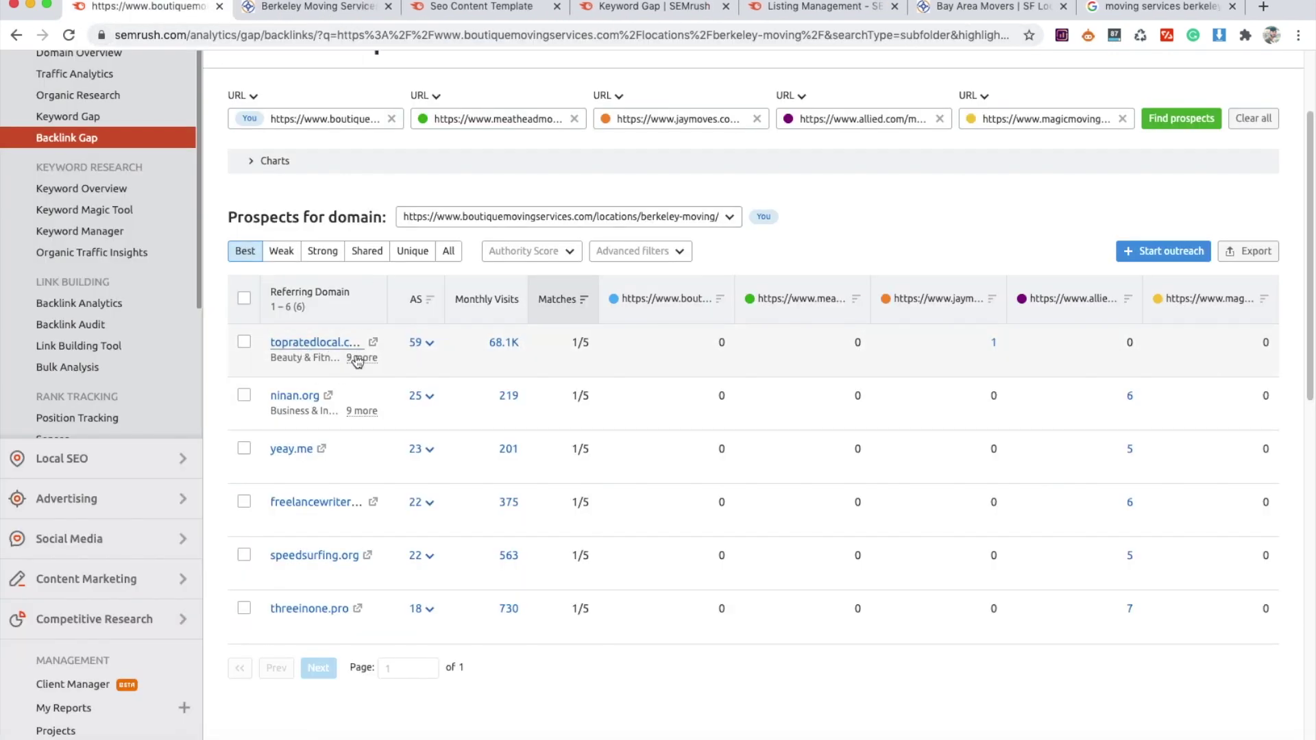
Step: Visit ninan.org from the referring domain prospects, look through its home page and close the site
left_click(328, 397)
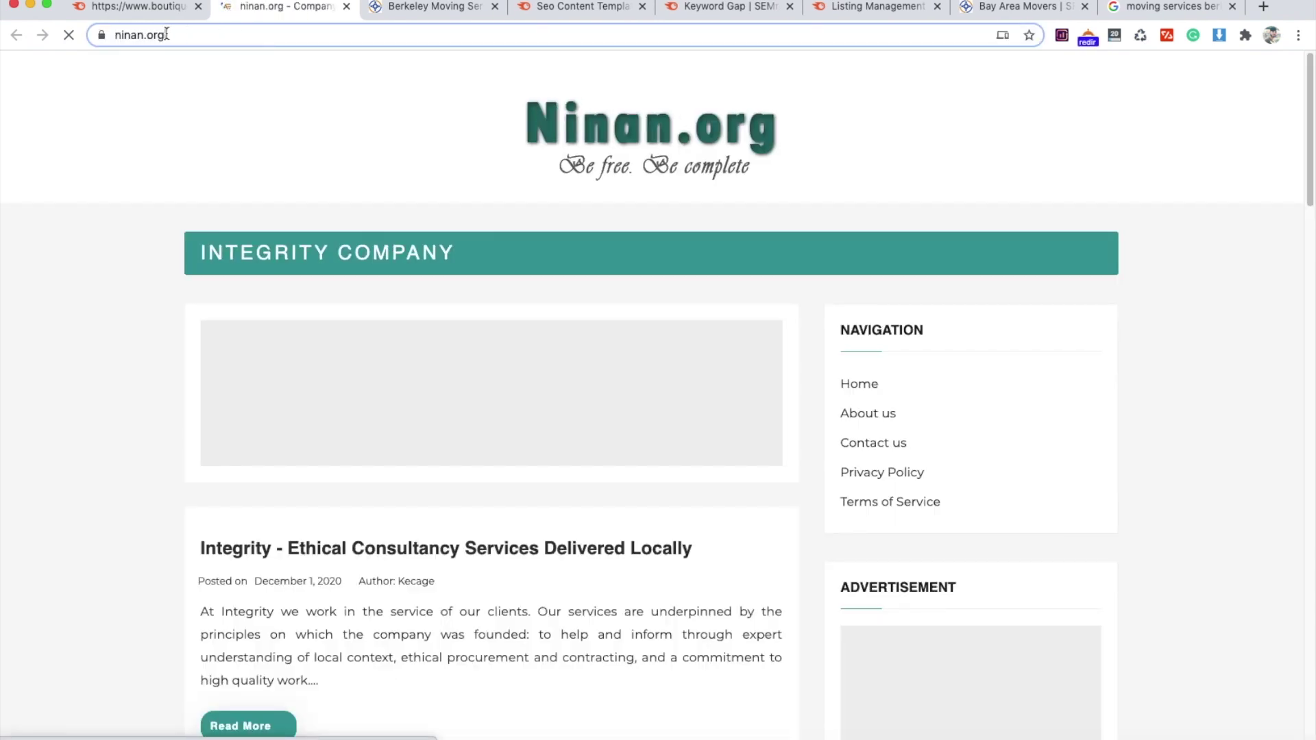
scroll(535, 444, "down", 2)
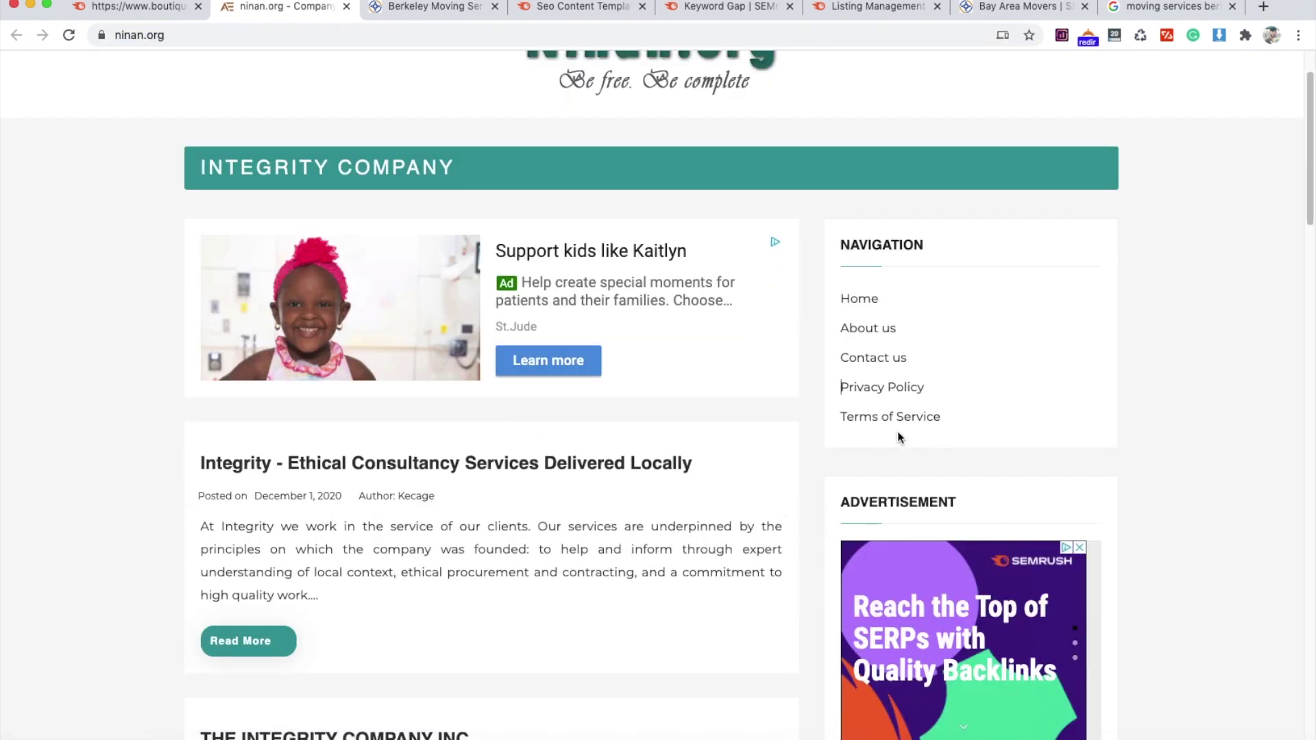
scroll(897, 432, "down", 10)
scroll(822, 455, "up", 10)
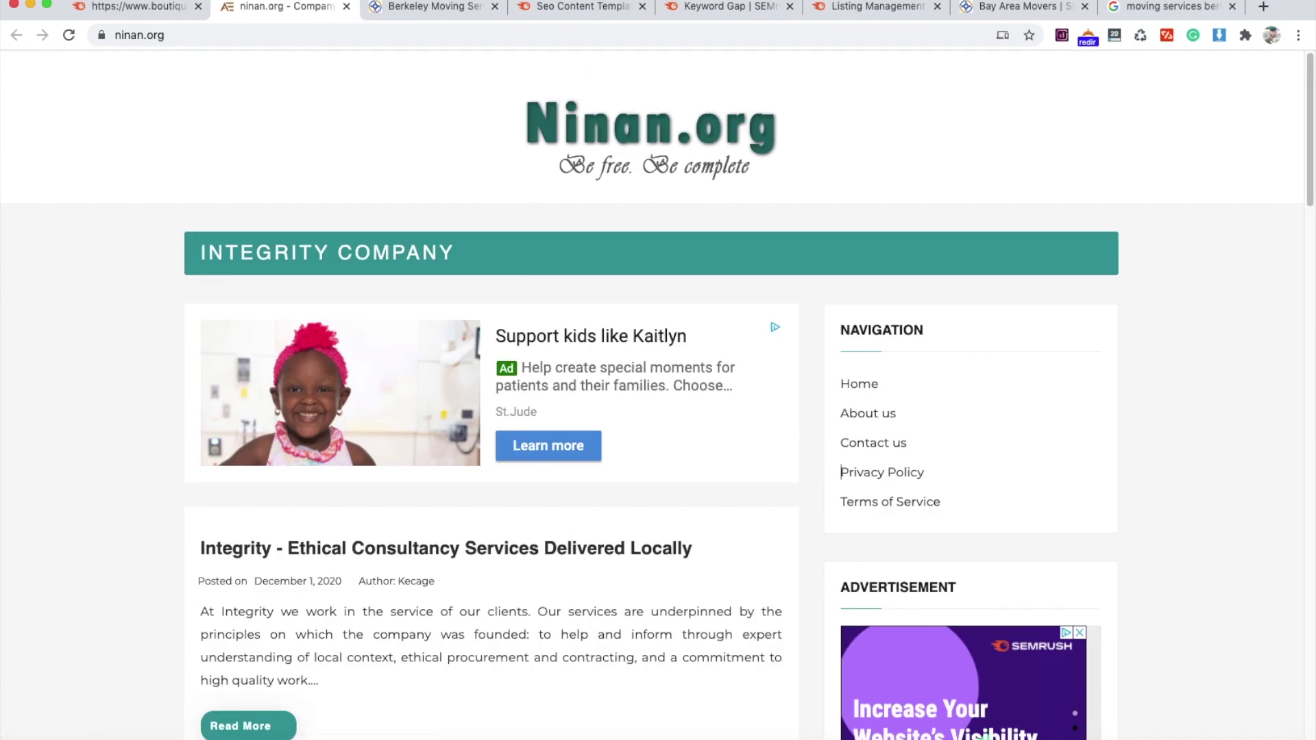
left_click(346, 7)
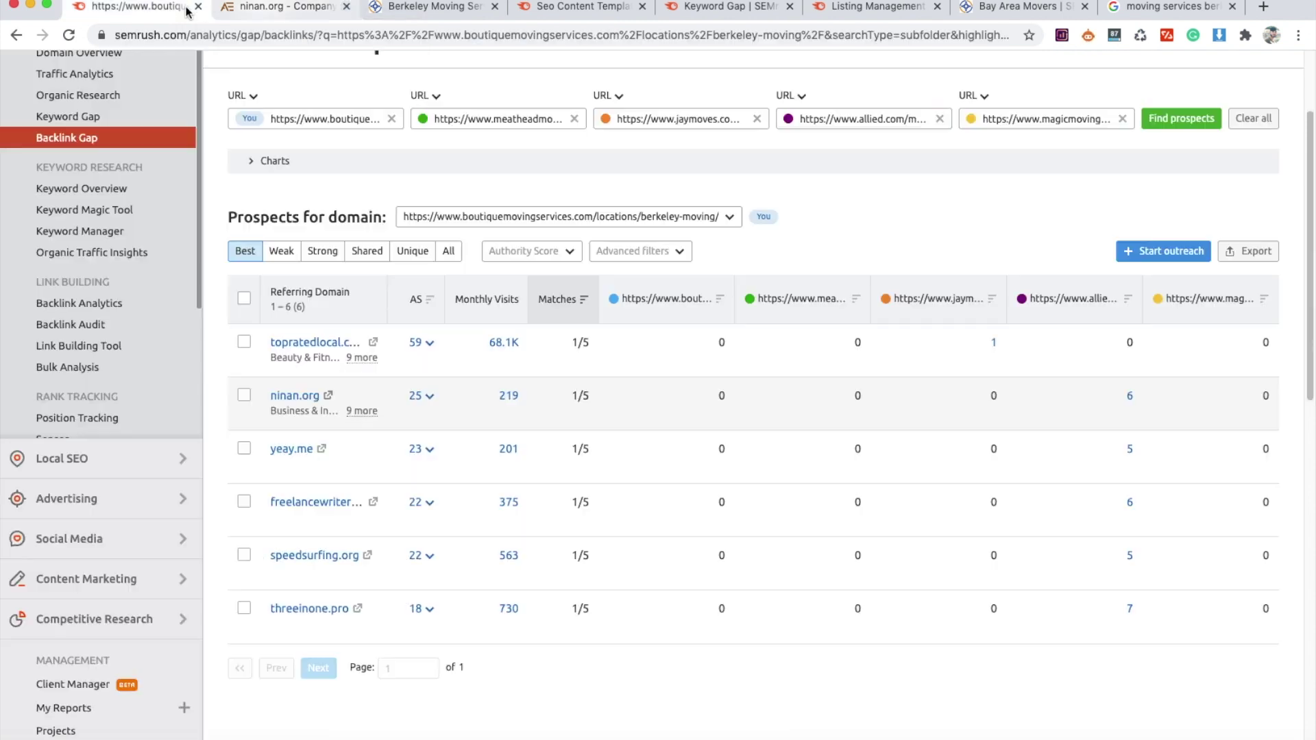
Step: Review the Backlink Gap prospects, comparing each referring domain's authority score, monthly visits and links to the competing pages
scroll(438, 349, "down", 1)
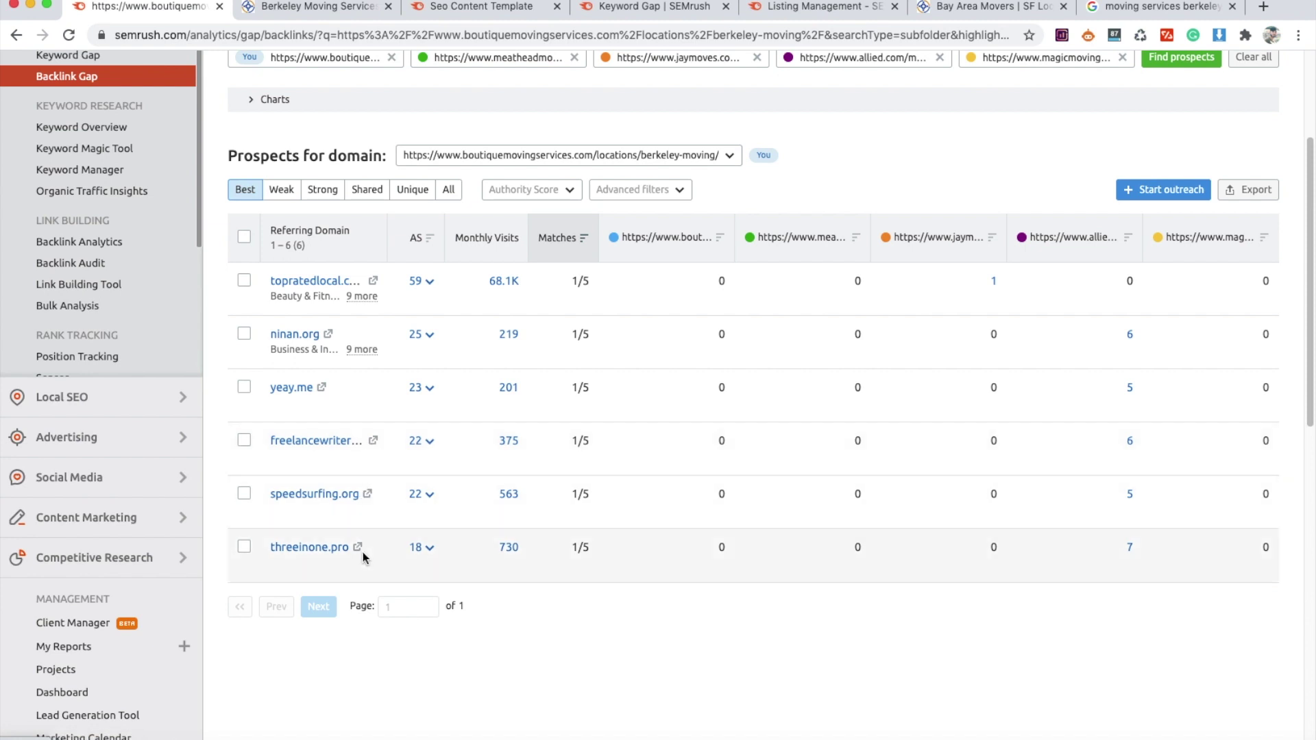
scroll(396, 430, "up", 1)
scroll(397, 427, "up", 2)
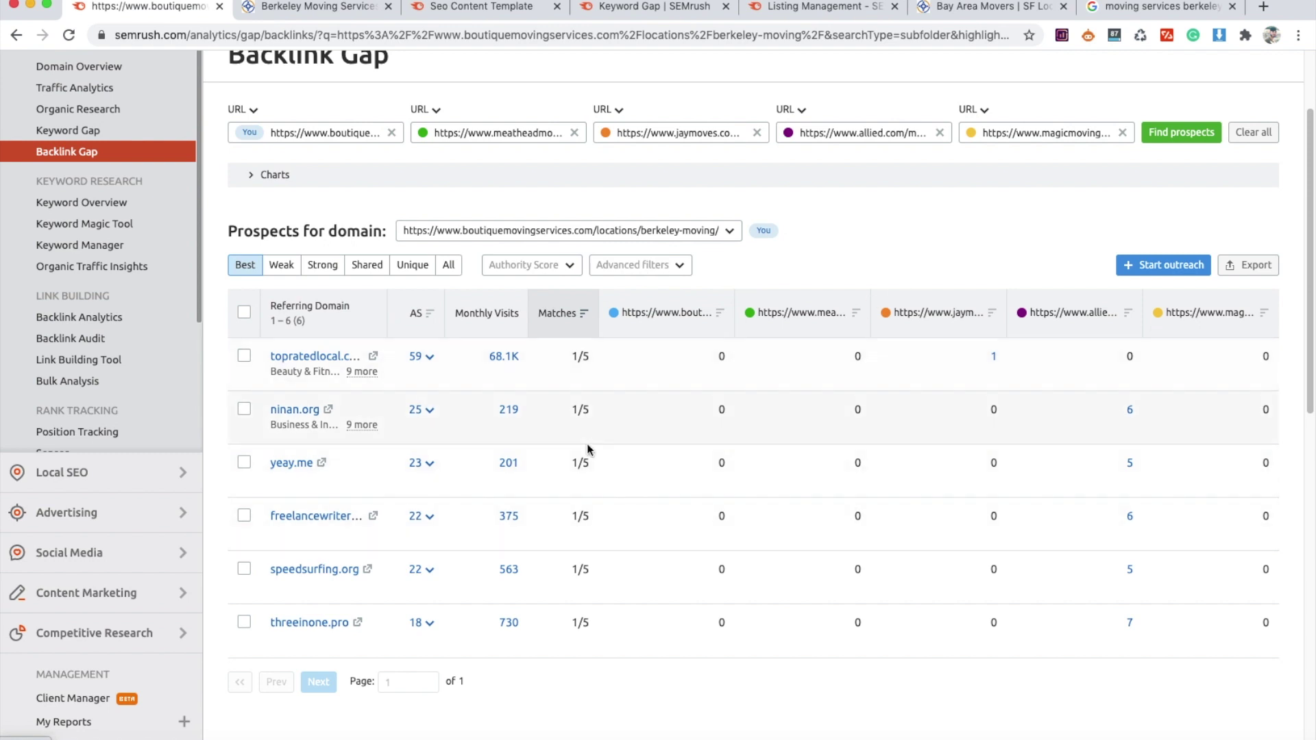
scroll(589, 452, "down", 3)
scroll(341, 366, "up", 2)
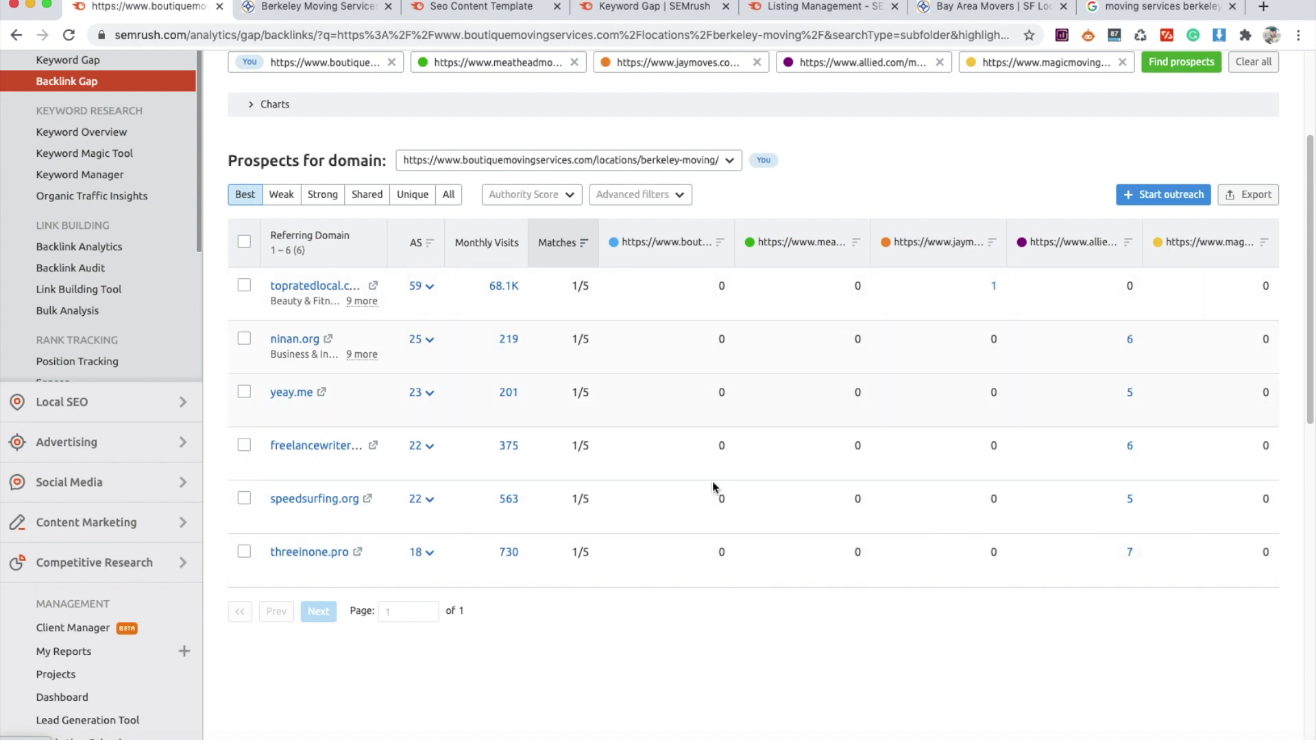
scroll(832, 616, "up", 5)
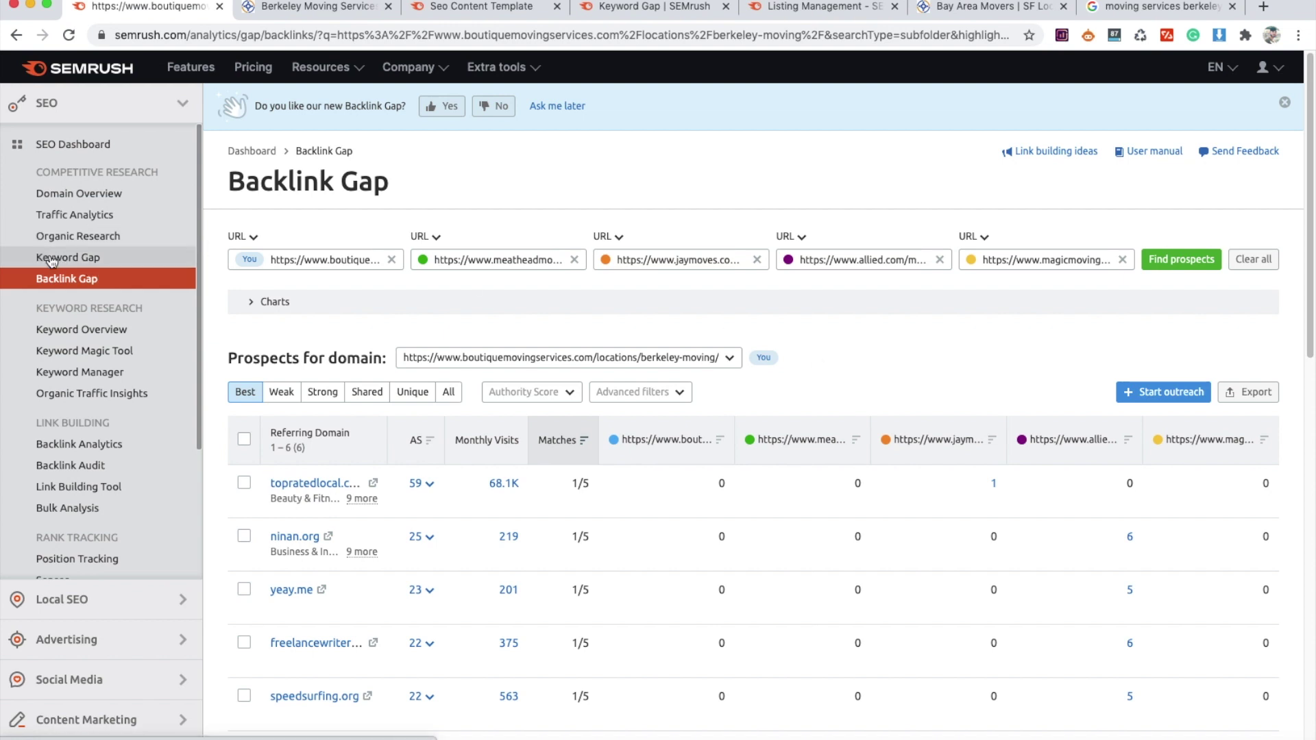
Step: Open the Keyword Gap report for the same five pages and look through its untapped keywords
left_click(94, 264)
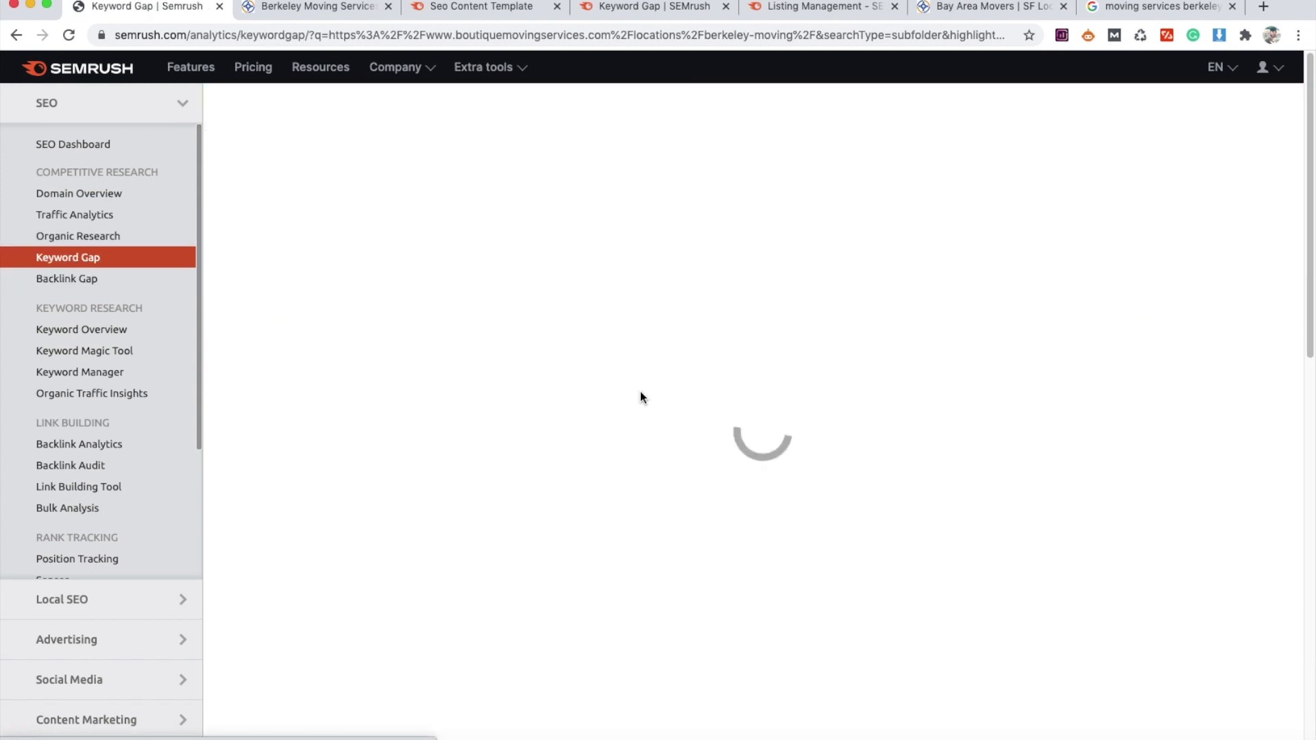
scroll(641, 393, "down", 4)
scroll(644, 399, "down", 3)
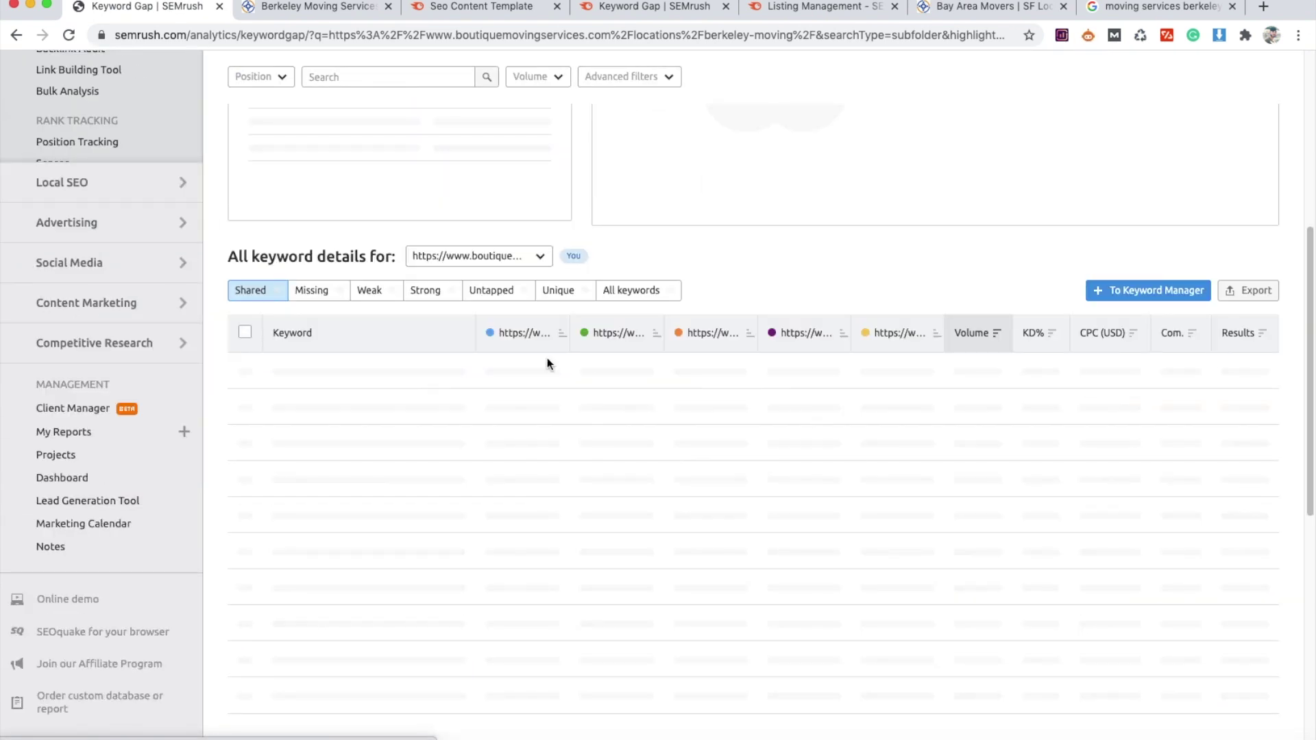
left_click(484, 291)
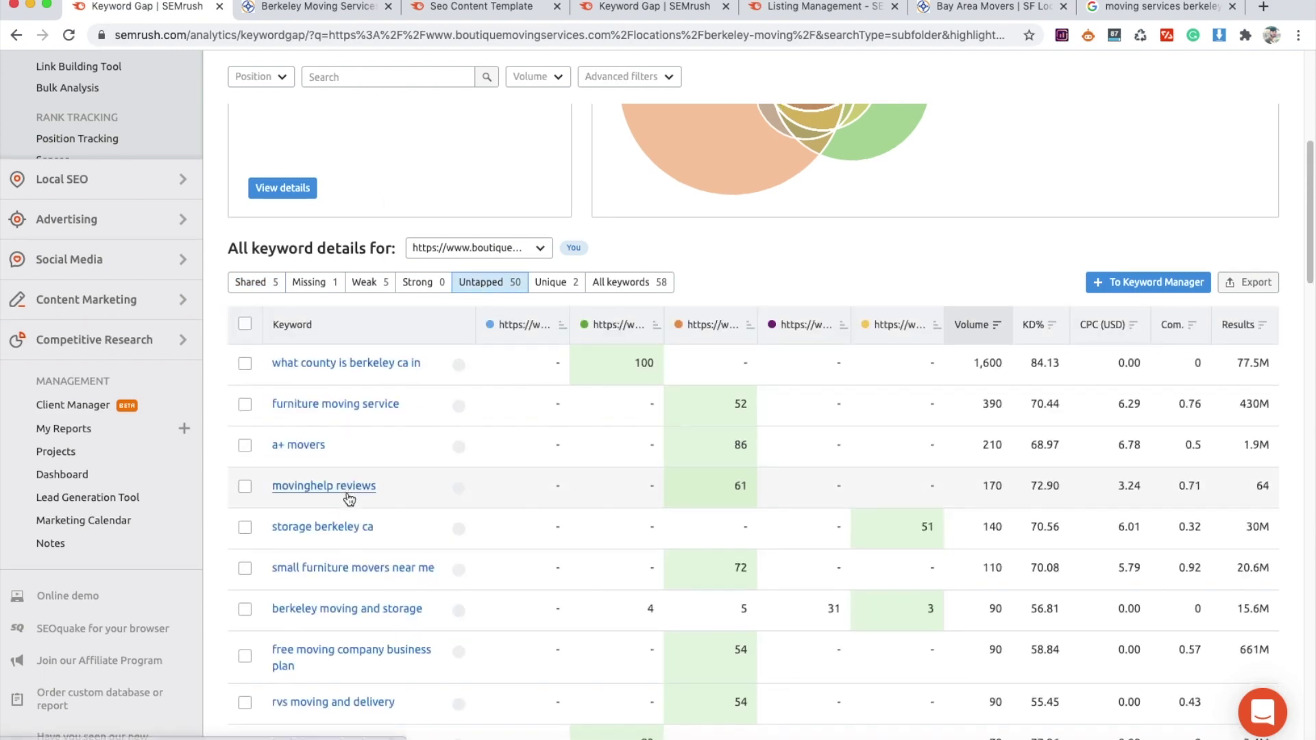
scroll(347, 492, "down", 13)
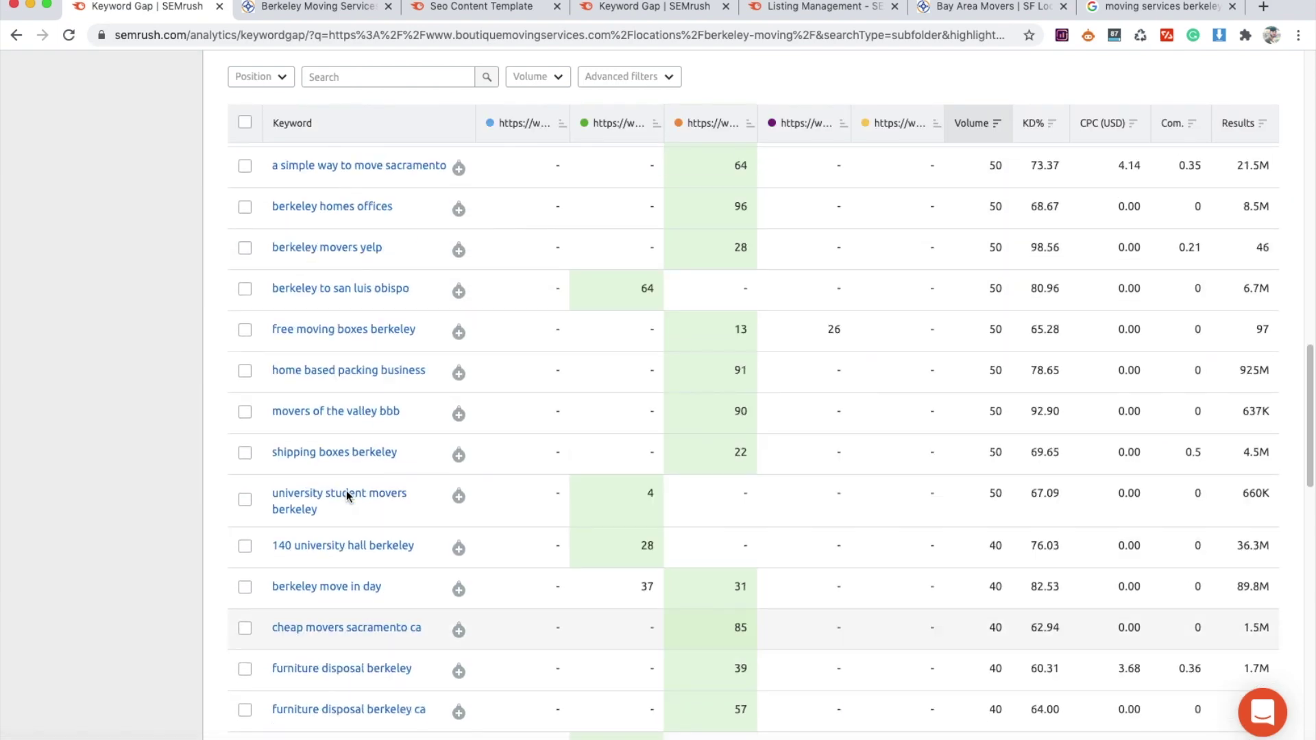
scroll(347, 490, "up", 15)
scroll(344, 488, "up", 4)
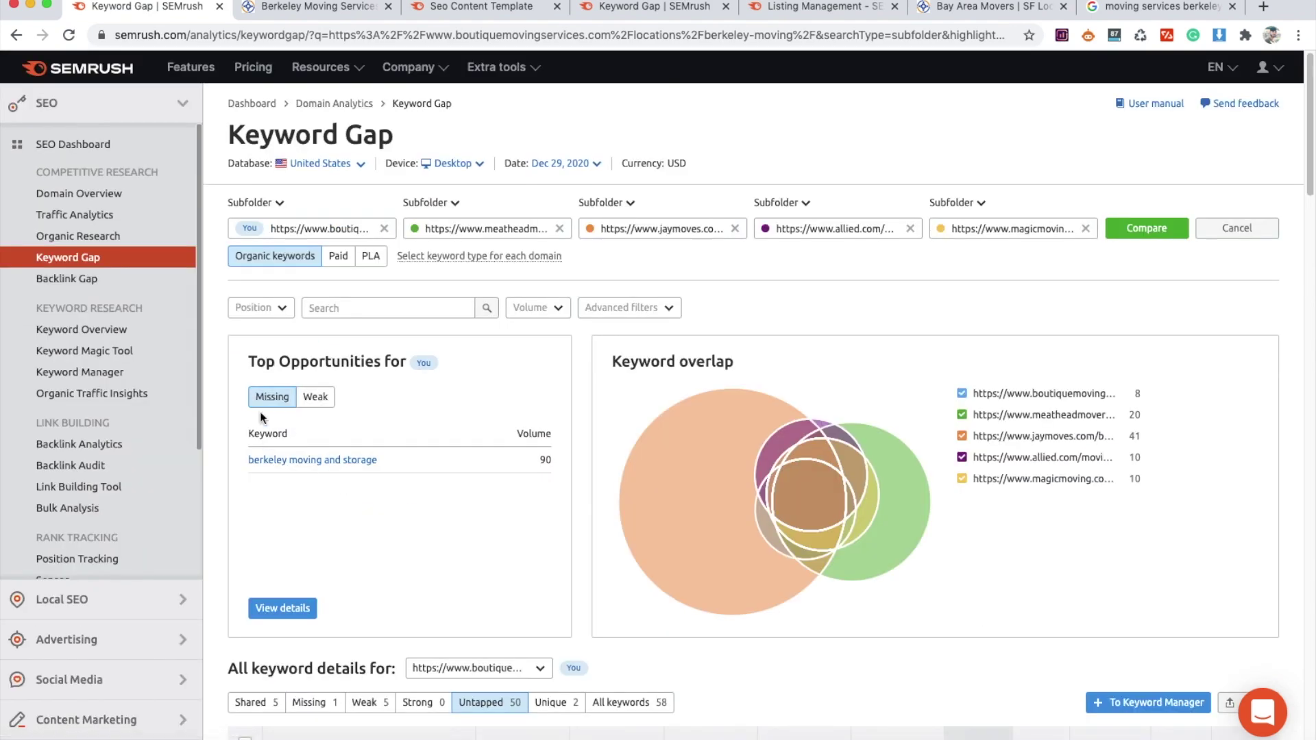